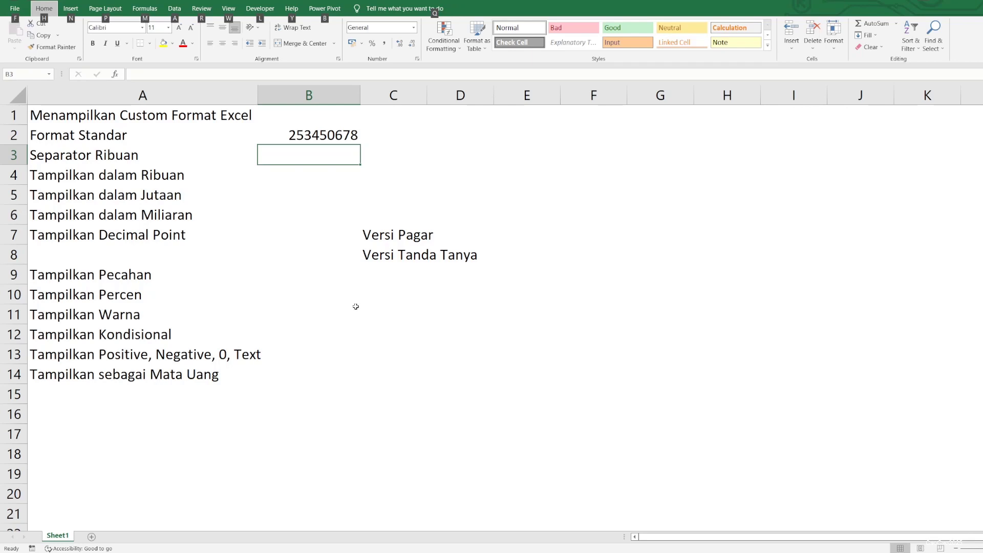
- Browse the number format categories for cell B2, including Number, Currency, Accounting, Time and Fraction
{"action": "key", "text": "Escape"}
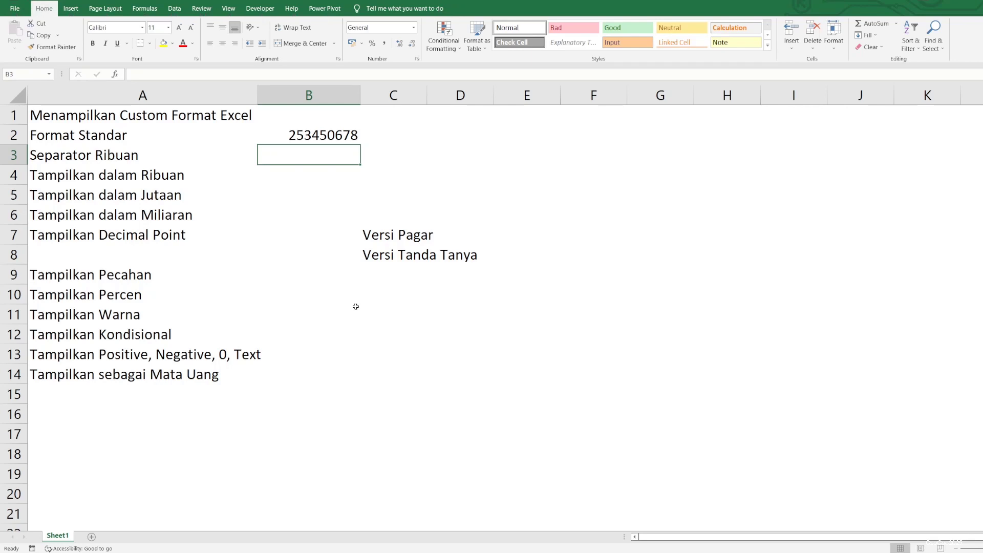
{"action": "left_click", "coordinate": [318, 134]}
{"action": "right_click", "coordinate": [316, 132]}
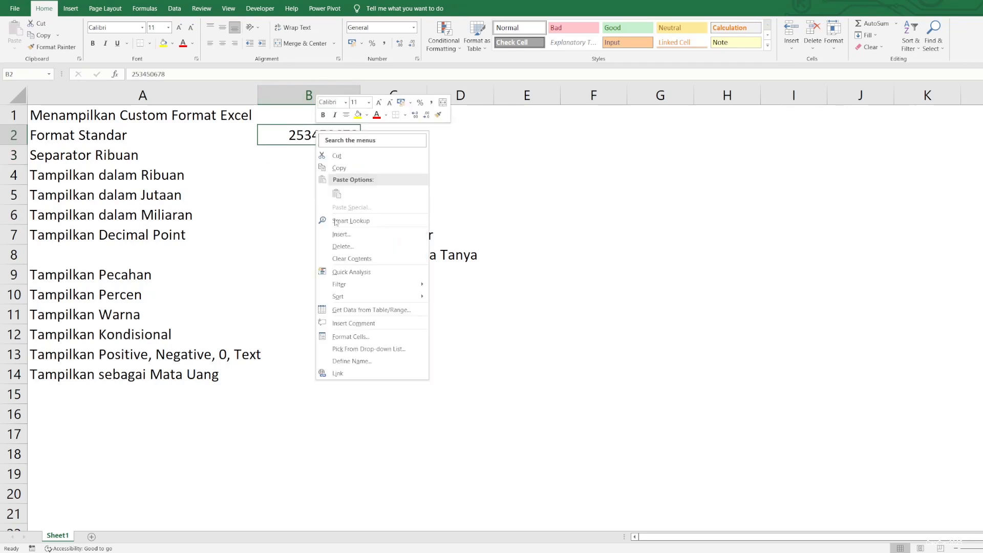
{"action": "left_click", "coordinate": [348, 337]}
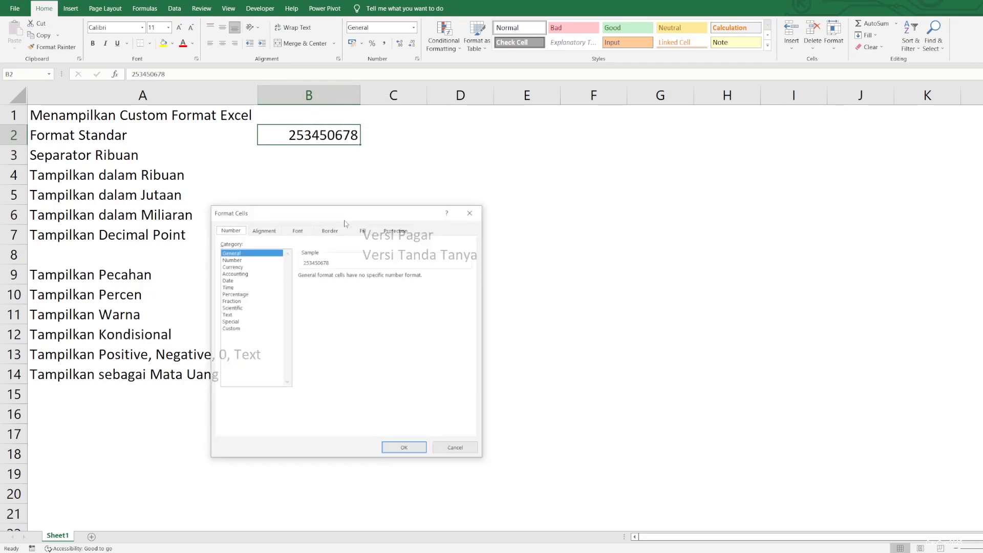
{"action": "left_click", "coordinate": [231, 259]}
{"action": "left_click", "coordinate": [232, 266]}
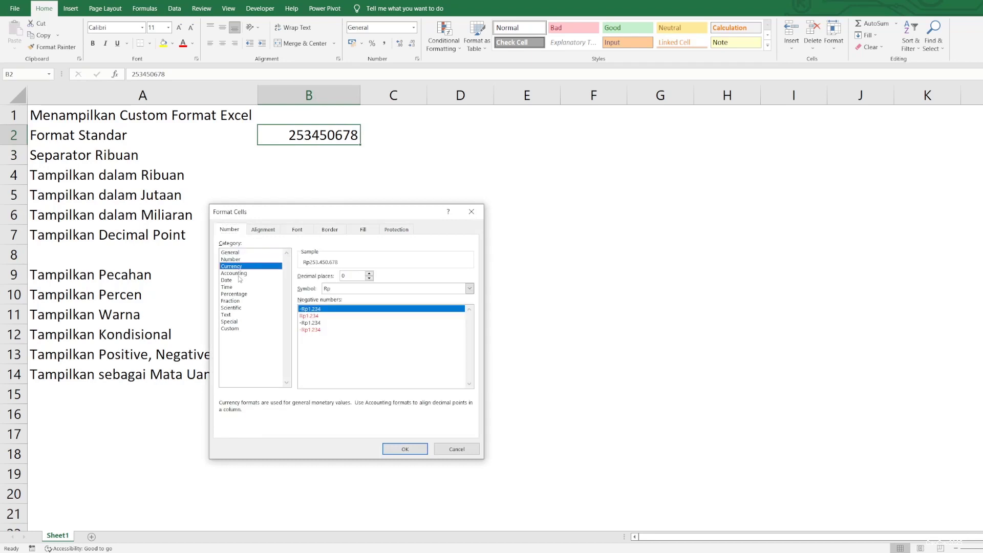
{"action": "left_click", "coordinate": [234, 273]}
{"action": "left_click", "coordinate": [238, 288]}
{"action": "left_click", "coordinate": [230, 302]}
- Apply the General format code from the Custom category to the number in B2
{"action": "left_click", "coordinate": [230, 328]}
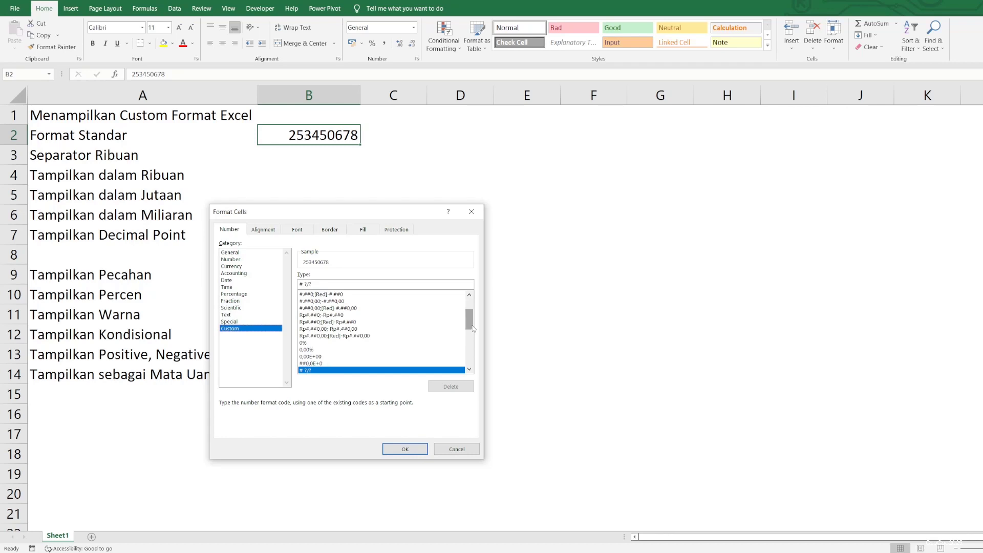
{"action": "left_click_drag", "start_coordinate": [469, 320], "coordinate": [474, 285]}
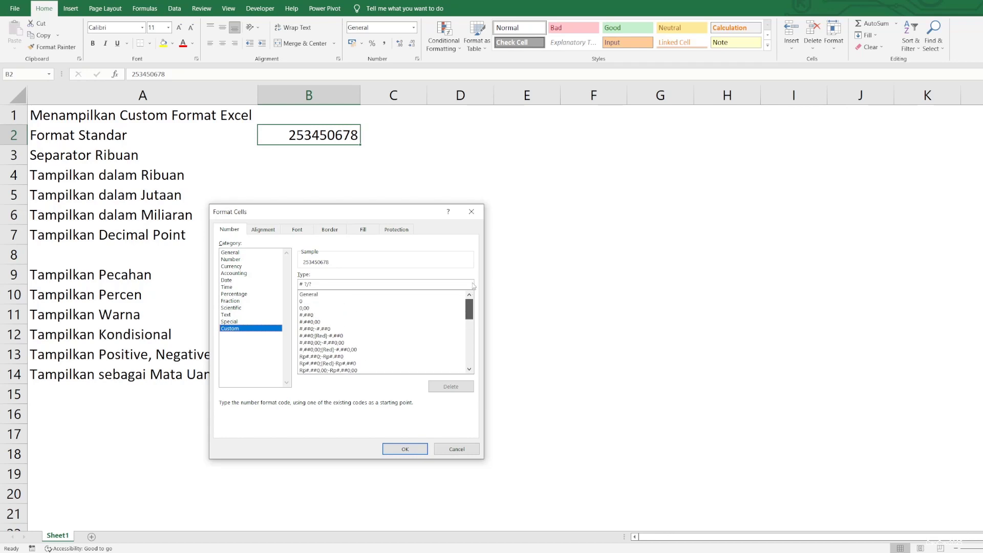
{"action": "left_click", "coordinate": [322, 296]}
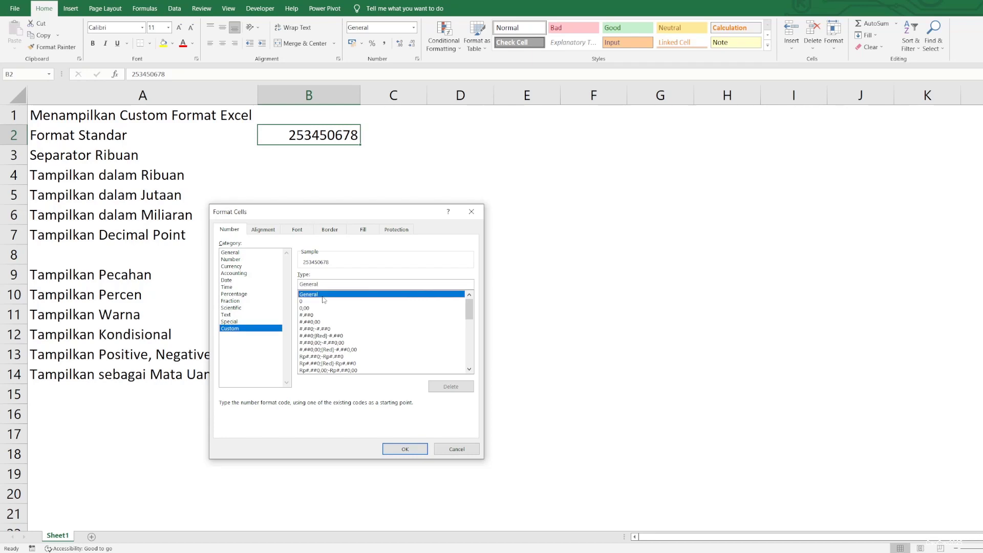
{"action": "left_click", "coordinate": [396, 450]}
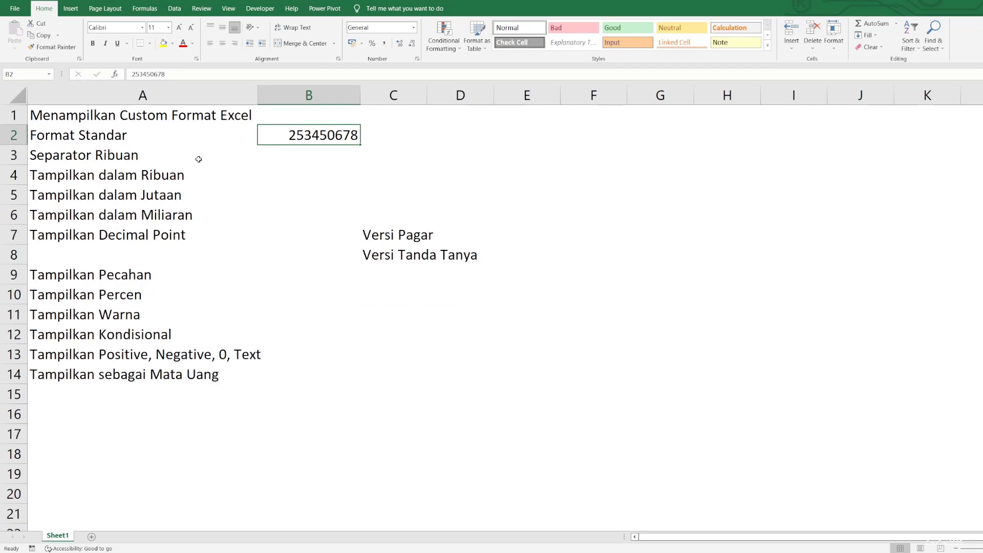
- Copy the number 253450678 from B2 into B3, beside "Separator Ribuan"
{"action": "key", "text": "ctrl+c"}
{"action": "left_click", "coordinate": [280, 155]}
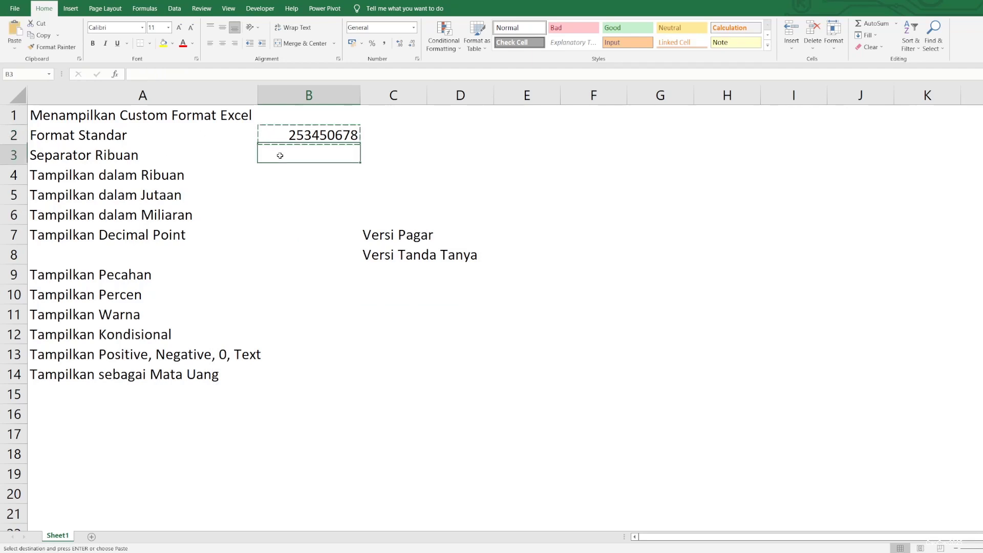
{"action": "key", "text": "ctrl+v"}
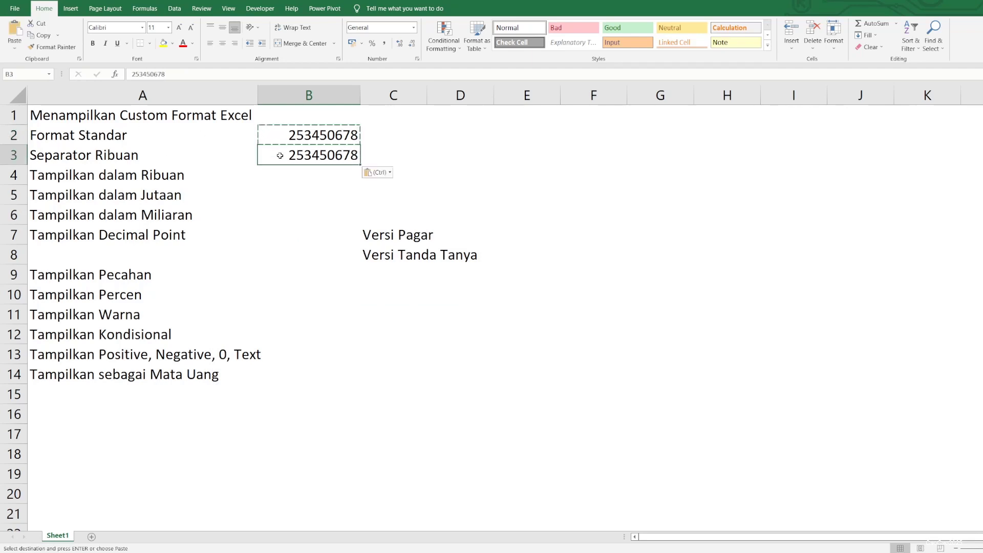
{"action": "left_click", "coordinate": [384, 43]}
{"action": "key", "text": "ctrl+z"}
- Give B3 the custom number format "#.#" so the value has a thousands separator
{"action": "right_click", "coordinate": [340, 157]}
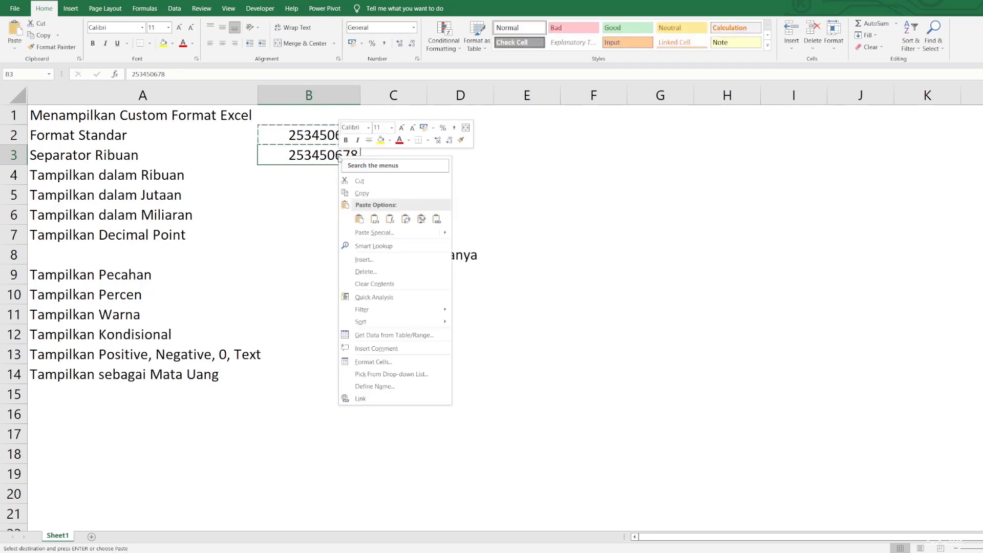
{"action": "left_click", "coordinate": [370, 361]}
{"action": "left_click", "coordinate": [258, 347]}
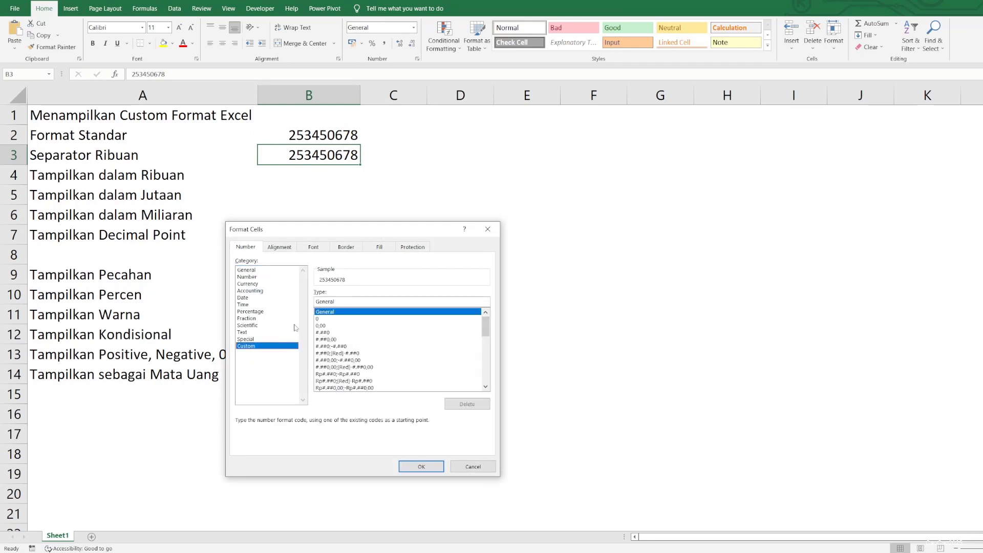
{"action": "double_click", "coordinate": [332, 303]}
{"action": "type", "text": "#"}
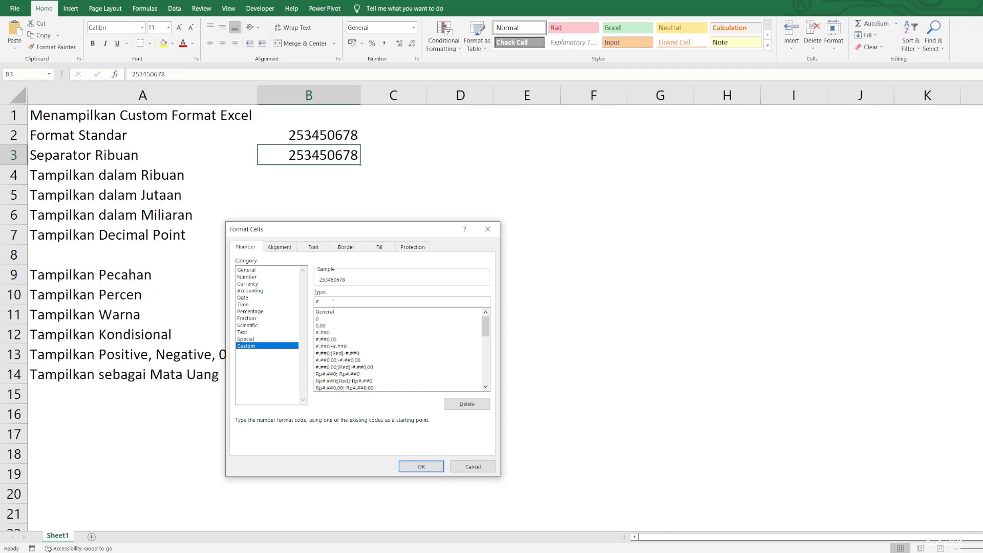
{"action": "type", "text": "."}
{"action": "type", "text": "#"}
{"action": "left_click", "coordinate": [418, 464]}
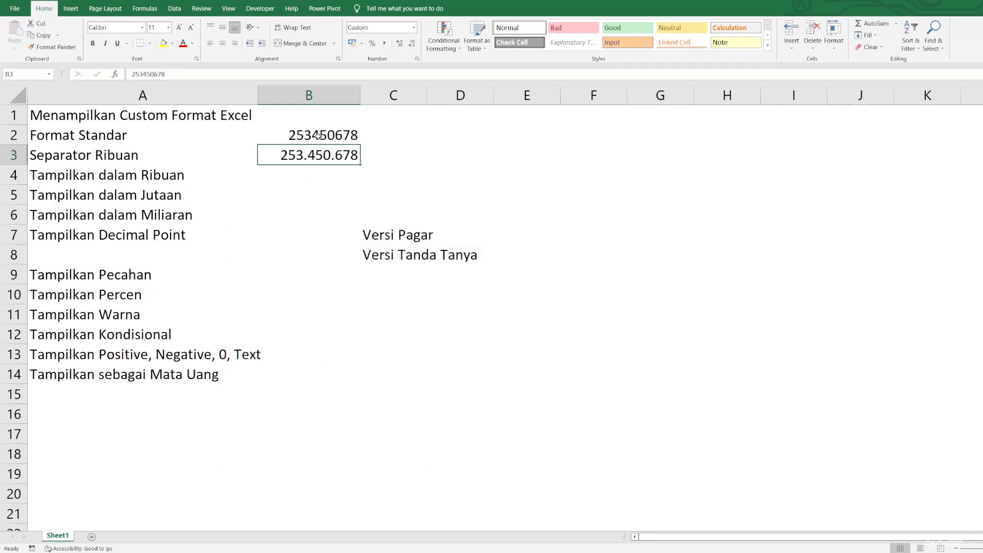
- Copy the separator-formatted number from B3 into B4, beside "Tampilkan dalam Ribuan"
{"action": "key", "text": "ctrl+c"}
{"action": "left_click", "coordinate": [310, 170]}
{"action": "key", "text": "ctrl+v"}
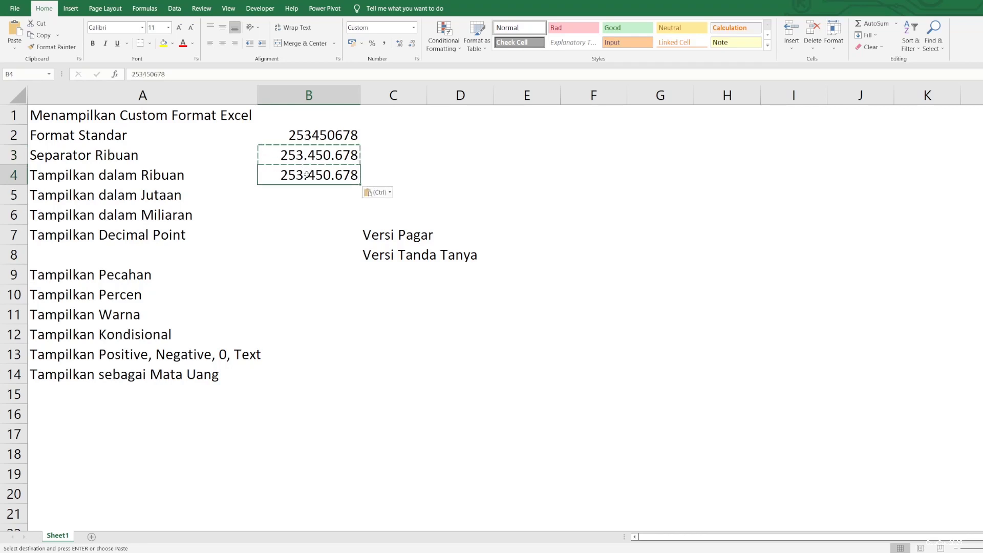
- Set the custom number format of B4 to "#." so the value displays in thousands
{"action": "right_click", "coordinate": [308, 174]}
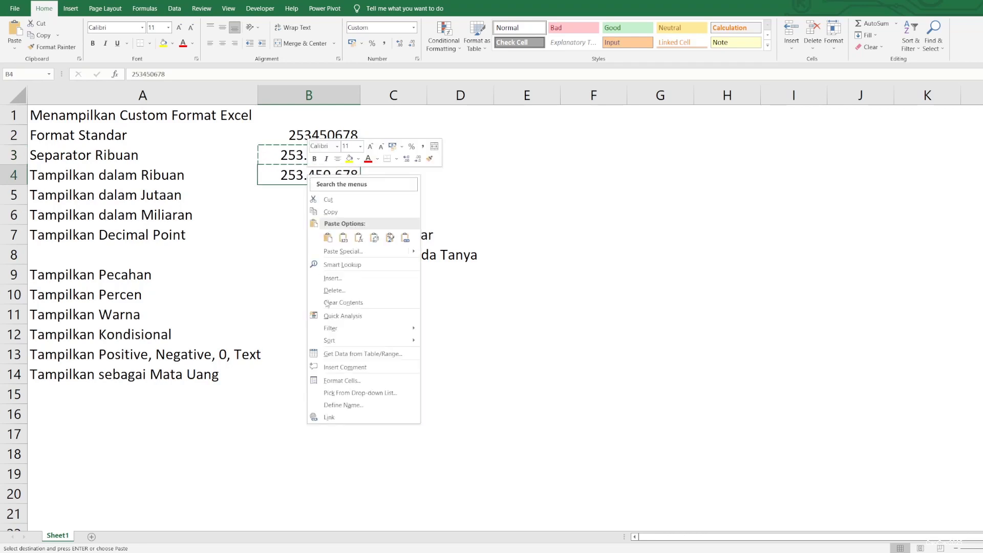
{"action": "left_click", "coordinate": [345, 380]}
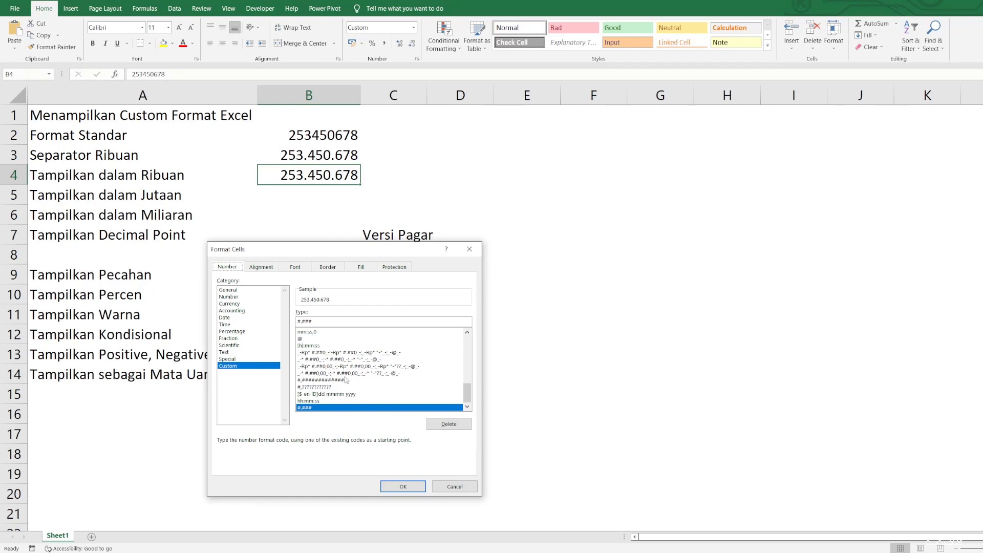
{"action": "double_click", "coordinate": [311, 323]}
{"action": "type", "text": "#"}
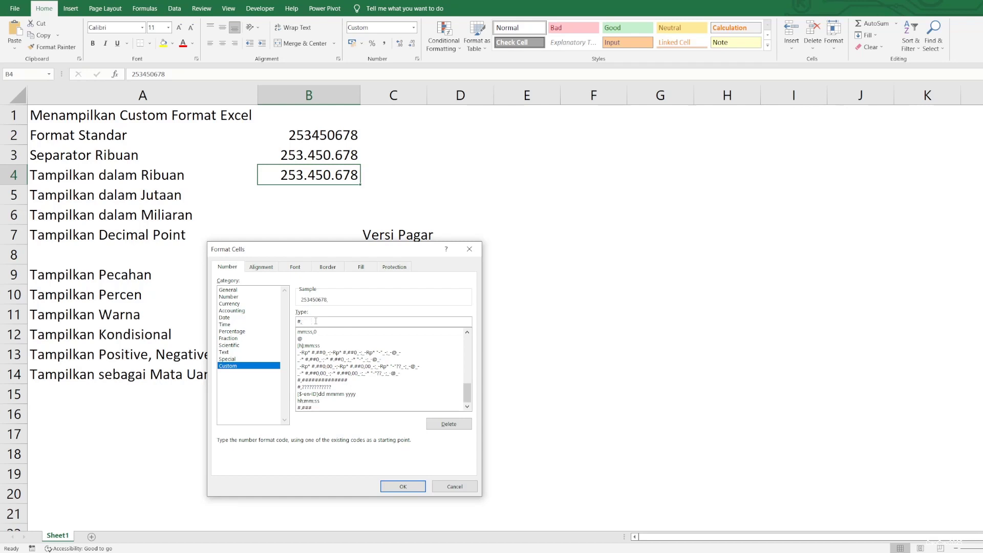
{"action": "type", "text": "."}
{"action": "left_click", "coordinate": [403, 486]}
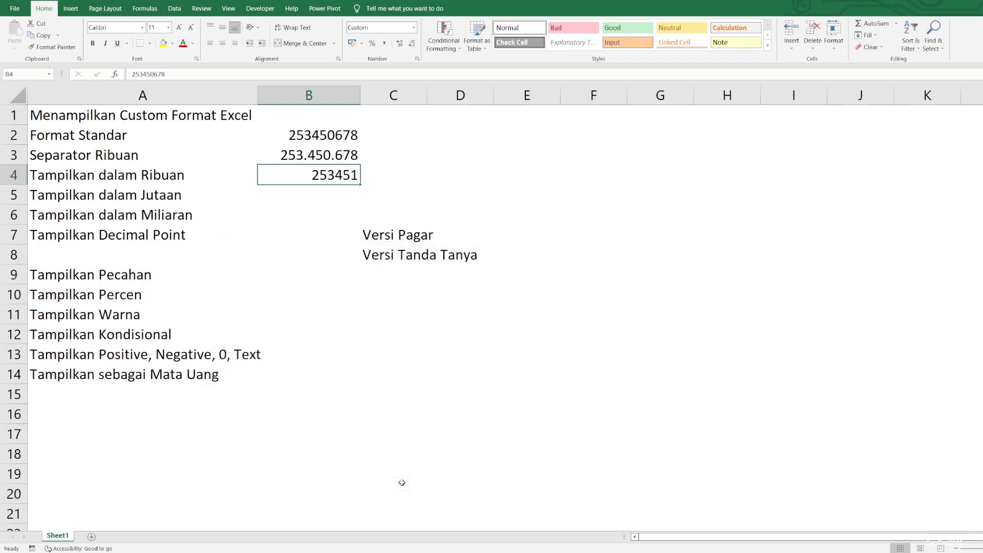
- Extend B4's custom number format to "#.#." to show thousands with a separator
{"action": "right_click", "coordinate": [338, 175]}
{"action": "left_click", "coordinate": [376, 377]}
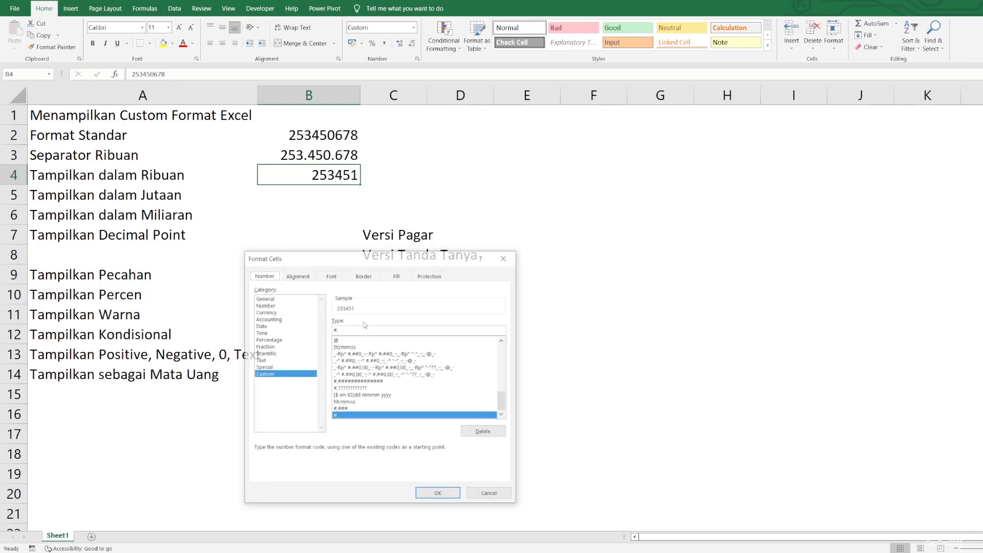
{"action": "left_click", "coordinate": [352, 331]}
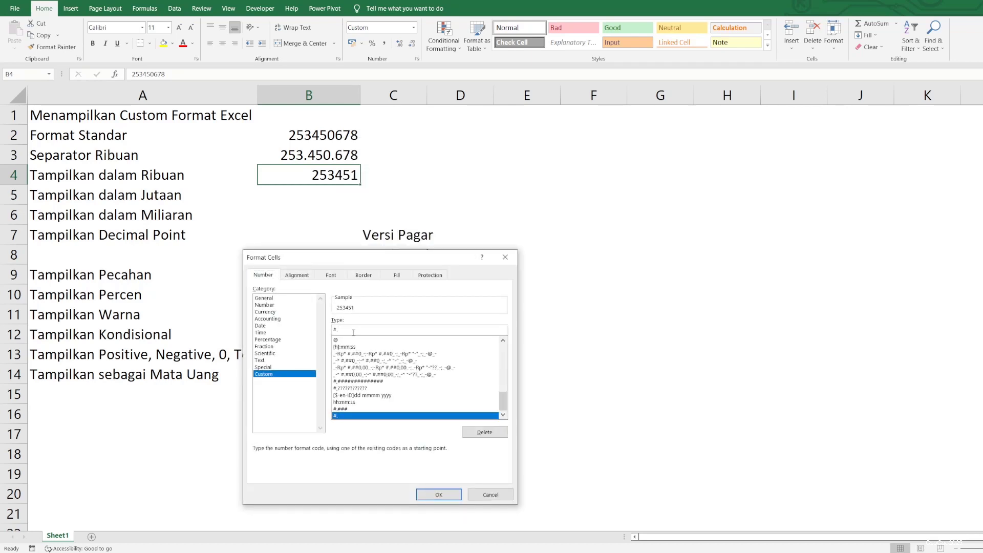
{"action": "type", "text": "#"}
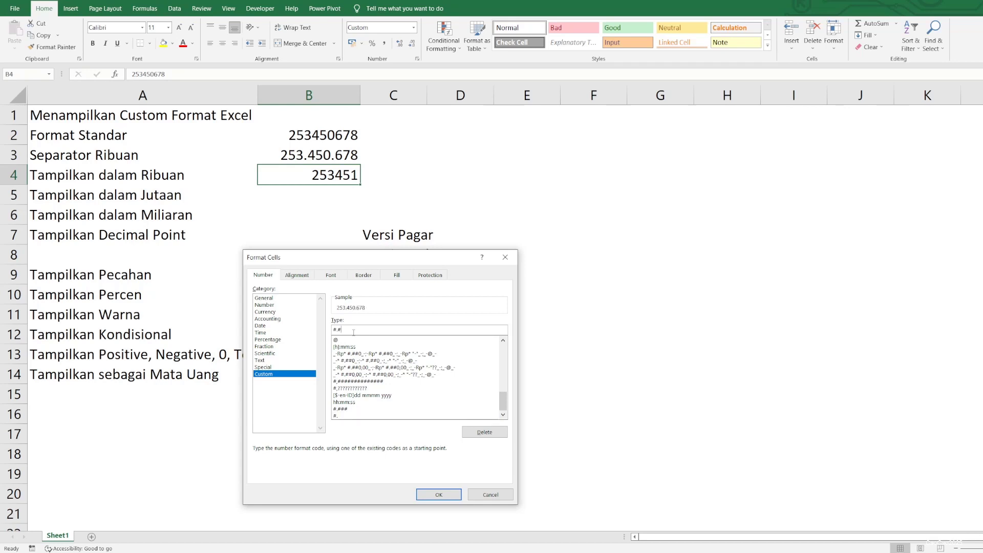
{"action": "key", "text": "BackSpace"}
{"action": "type", "text": "#."}
{"action": "key", "text": "Return"}
- Copy the thousands-formatted number from B4 into B5
{"action": "key", "text": "Up"}
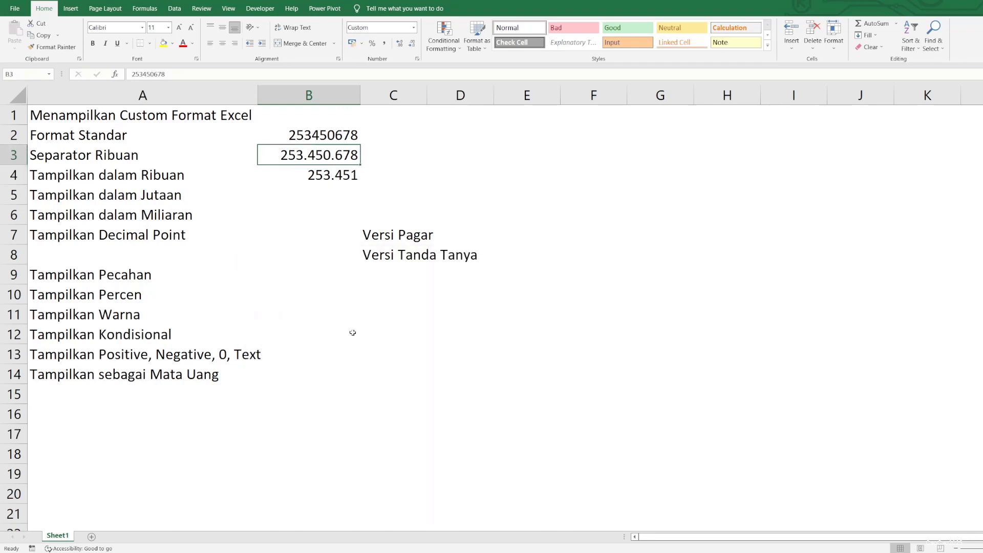
{"action": "key", "text": "Down"}
{"action": "key", "text": "ctrl+c"}
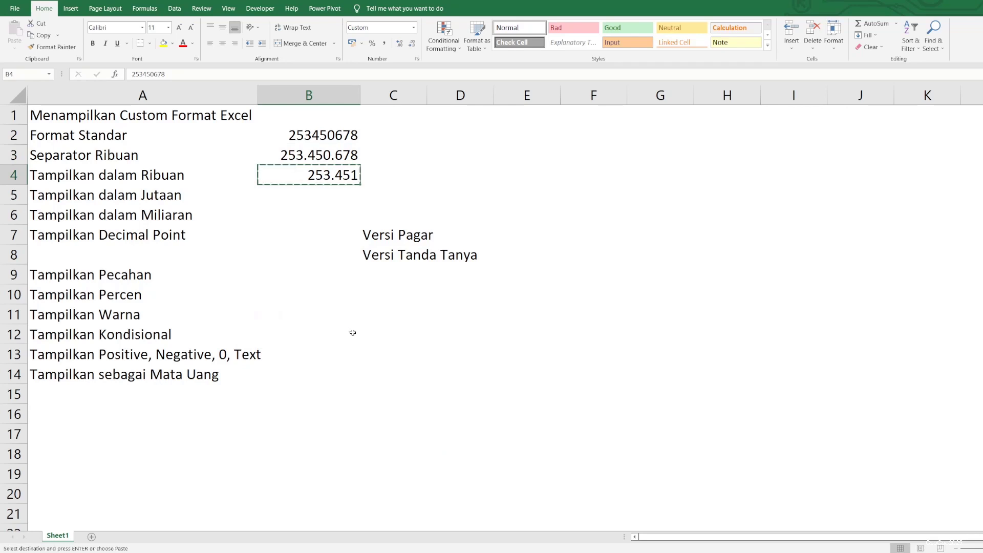
{"action": "key", "text": "Down"}
{"action": "key", "text": "ctrl+v"}
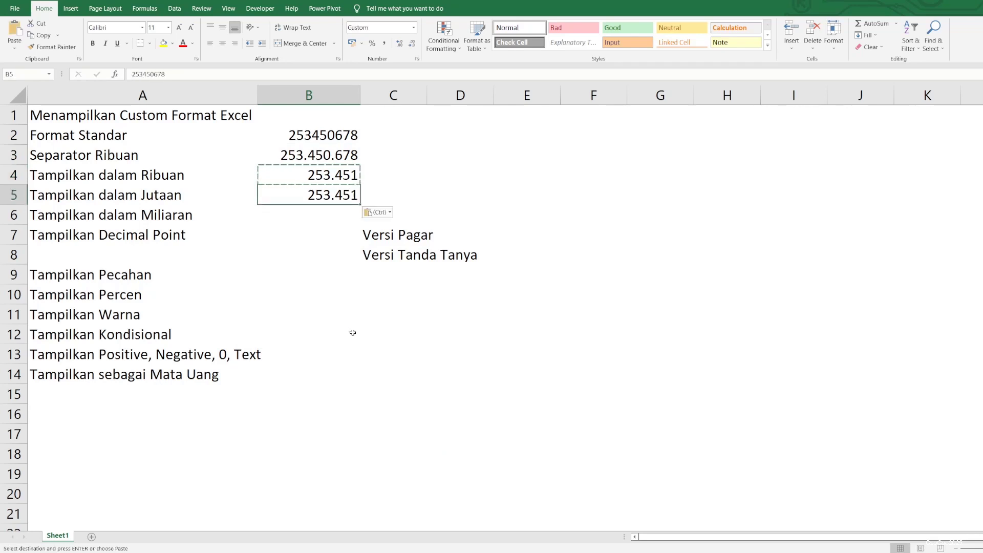
- Copy the unformatted number from B2 into B5, beside "Tampilkan dalam Jutaan"
{"action": "key", "text": "Up"}
{"action": "key", "text": "Up"}
{"action": "key", "text": "Up"}
{"action": "key", "text": "ctrl+c"}
{"action": "key", "text": "Down"}
{"action": "key", "text": "Down"}
{"action": "key", "text": "Down"}
{"action": "key", "text": "ctrl+v"}
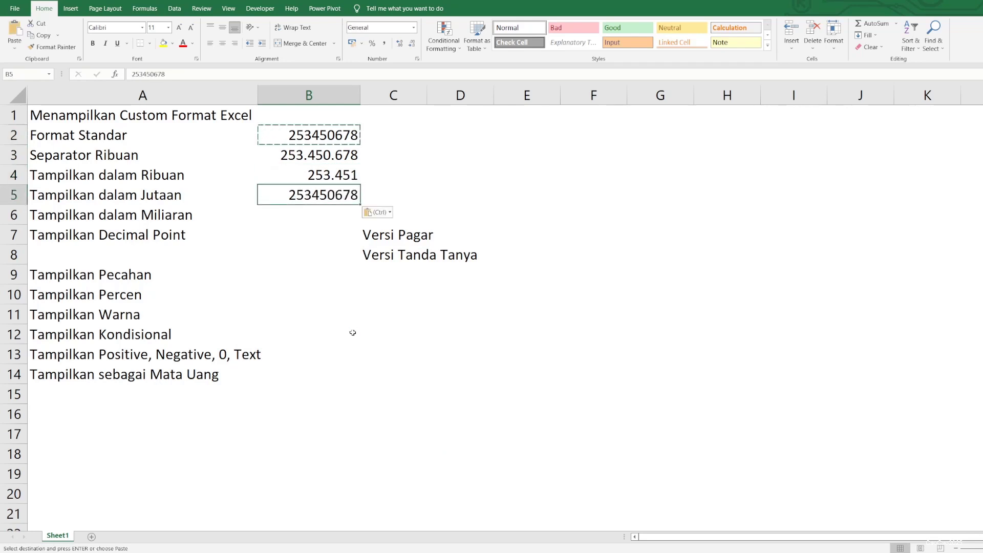
- Check the custom number format of B4 and note it in C4 as "#.###."
{"action": "left_click", "coordinate": [331, 175]}
{"action": "right_click", "coordinate": [331, 175]}
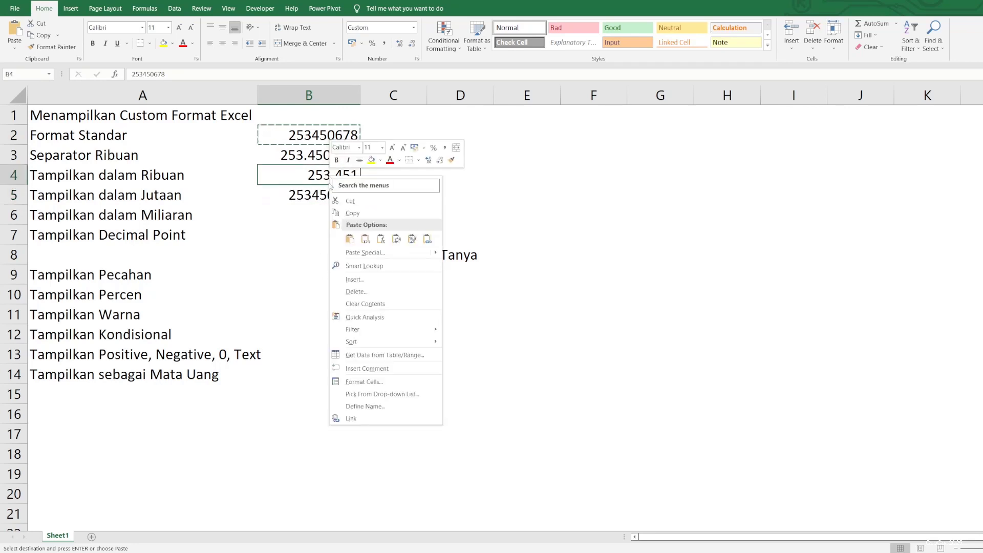
{"action": "left_click", "coordinate": [352, 382]}
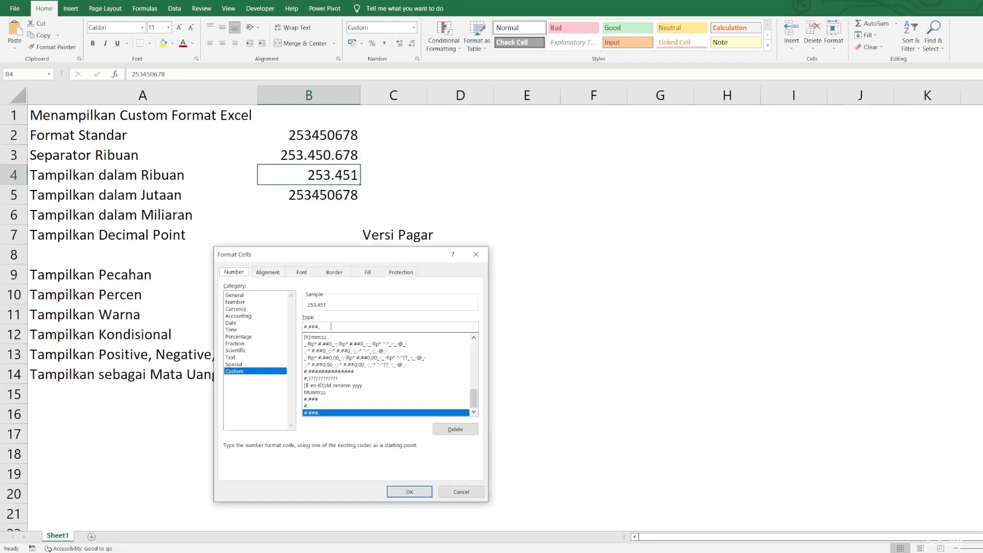
{"action": "key", "text": "Return"}
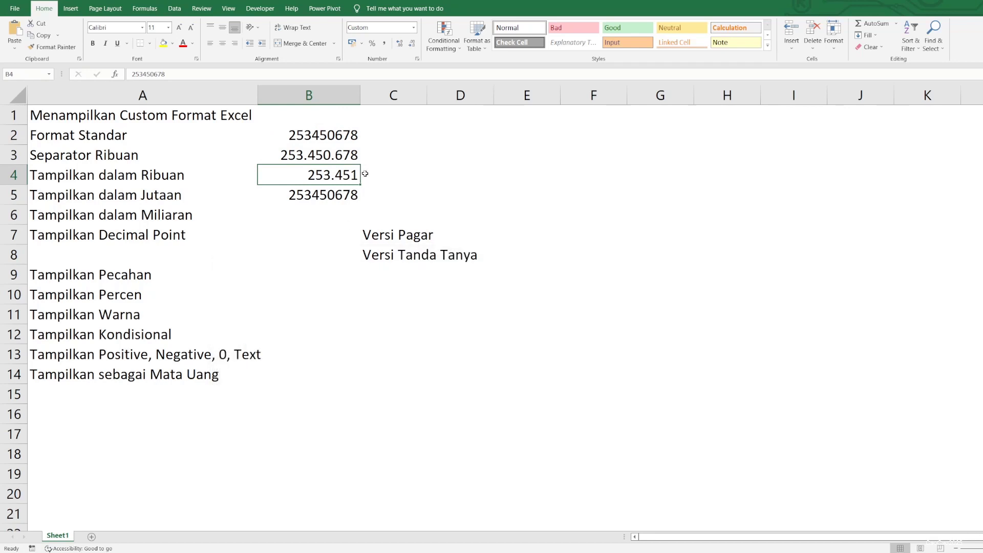
{"action": "left_click", "coordinate": [370, 172]}
{"action": "type", "text": "#.###."}
{"action": "key", "text": "Return"}
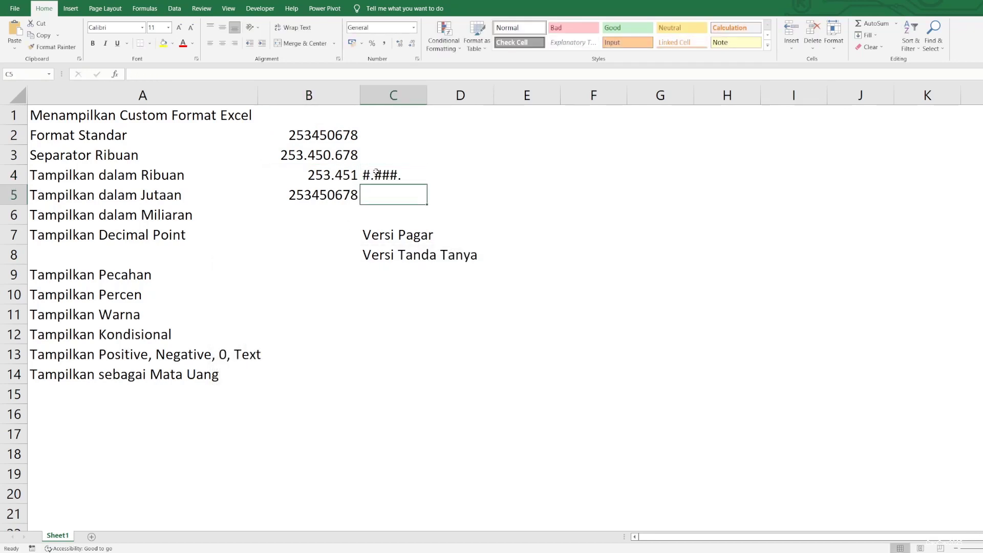
- Shorten the format note in C4 to "#.#."
{"action": "left_click", "coordinate": [376, 173]}
{"action": "scroll", "coordinate": [376, 172], "scroll_direction": "up", "scroll_amount": 2}
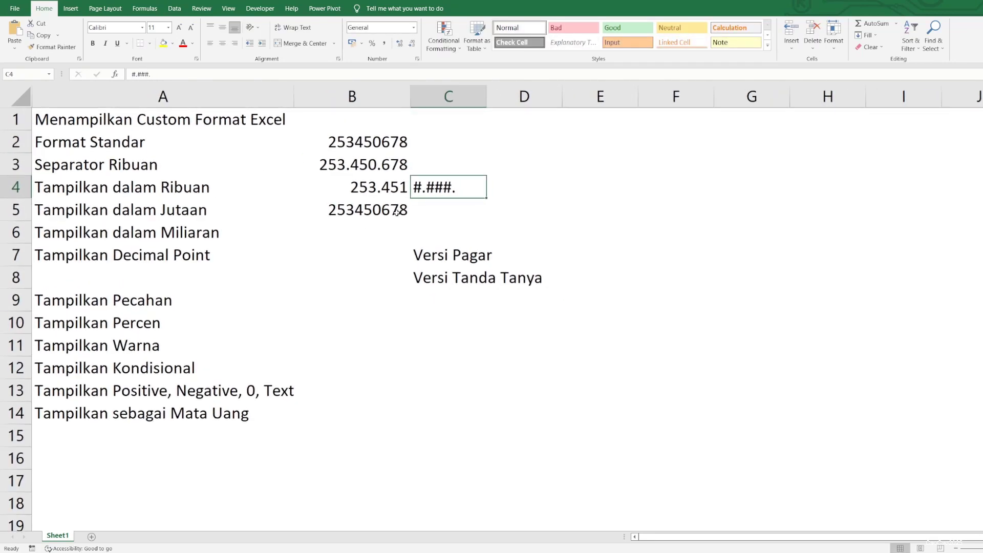
{"action": "double_click", "coordinate": [447, 185]}
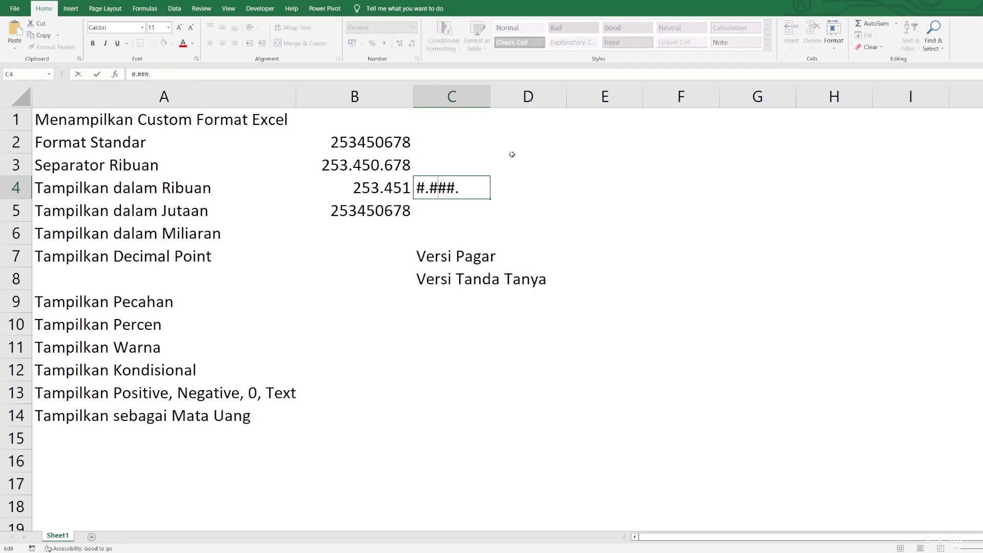
{"action": "key", "text": "Delete"}
{"action": "key", "text": "Delete"}
{"action": "key", "text": "Return"}
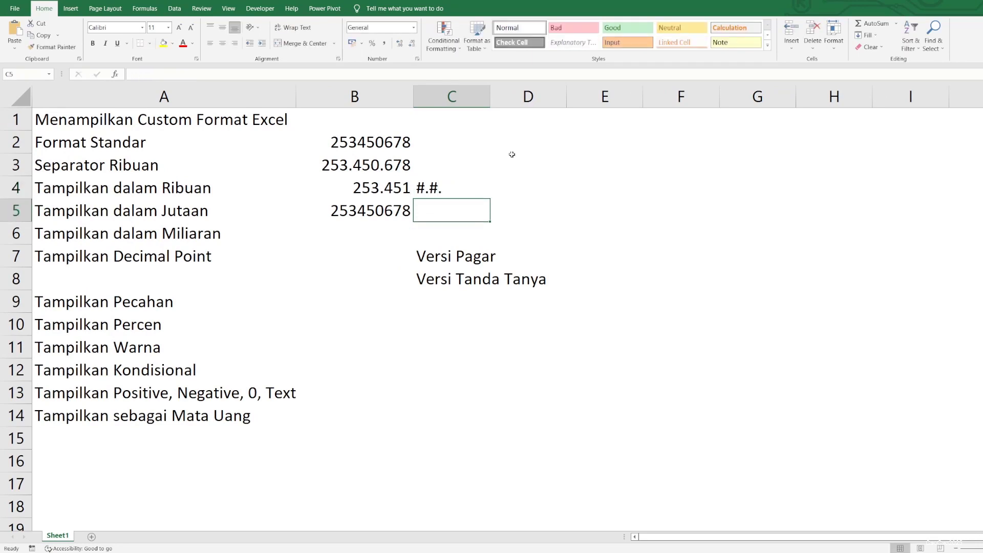
- Apply the custom number format "#.#.." to B5, beside "Tampilkan dalam Jutaan"
{"action": "left_click", "coordinate": [378, 211]}
{"action": "right_click", "coordinate": [378, 211]}
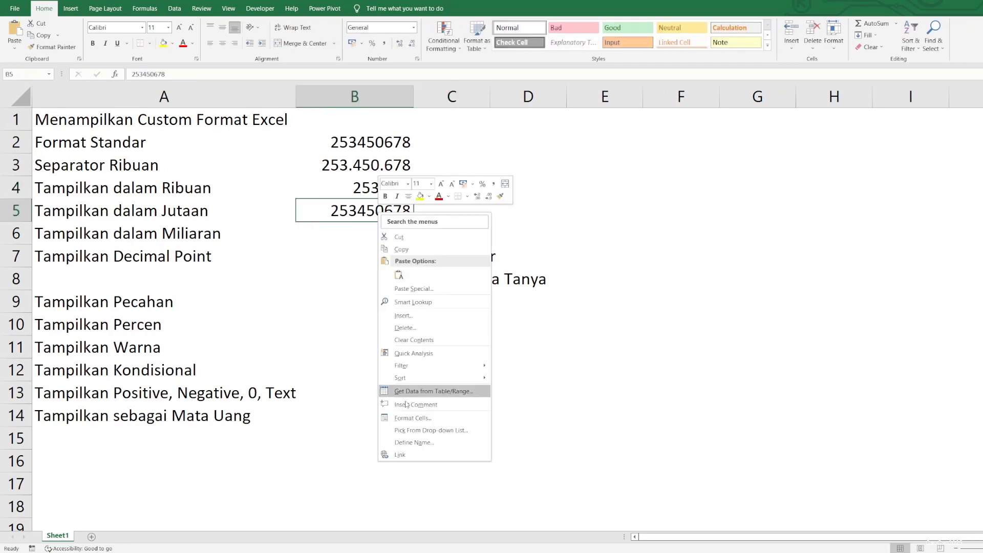
{"action": "left_click", "coordinate": [410, 418]}
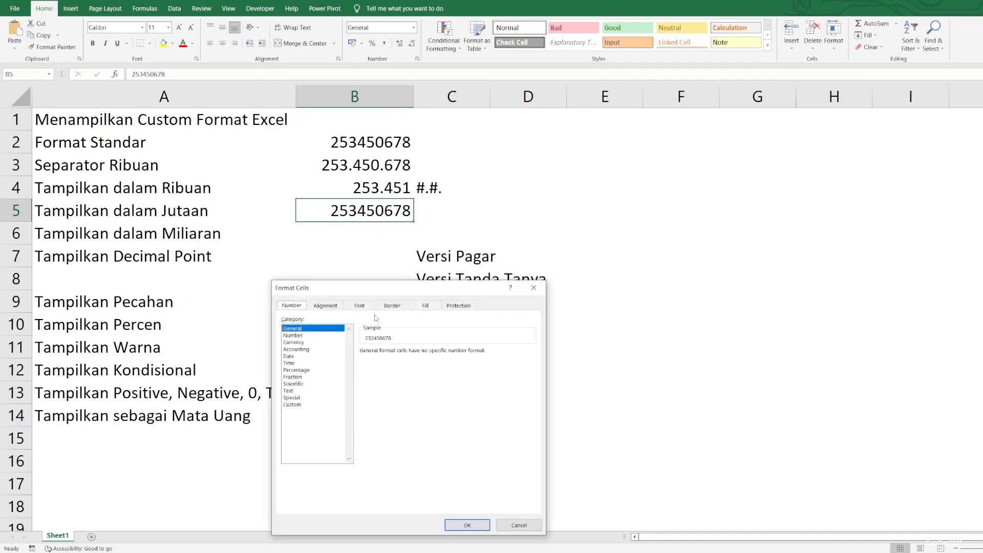
{"action": "left_click", "coordinate": [293, 405]}
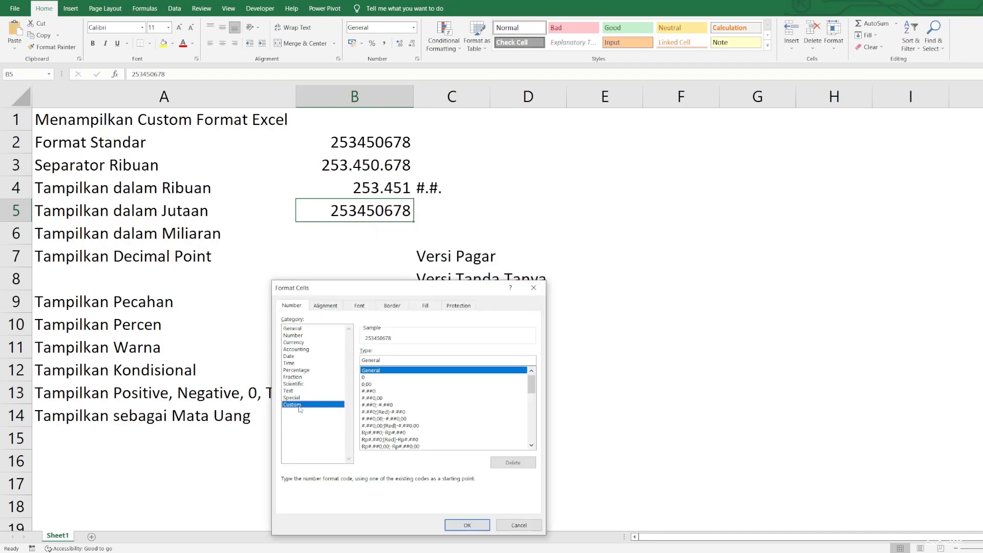
{"action": "left_click_drag", "start_coordinate": [388, 362], "coordinate": [223, 350]}
{"action": "type", "text": "#"}
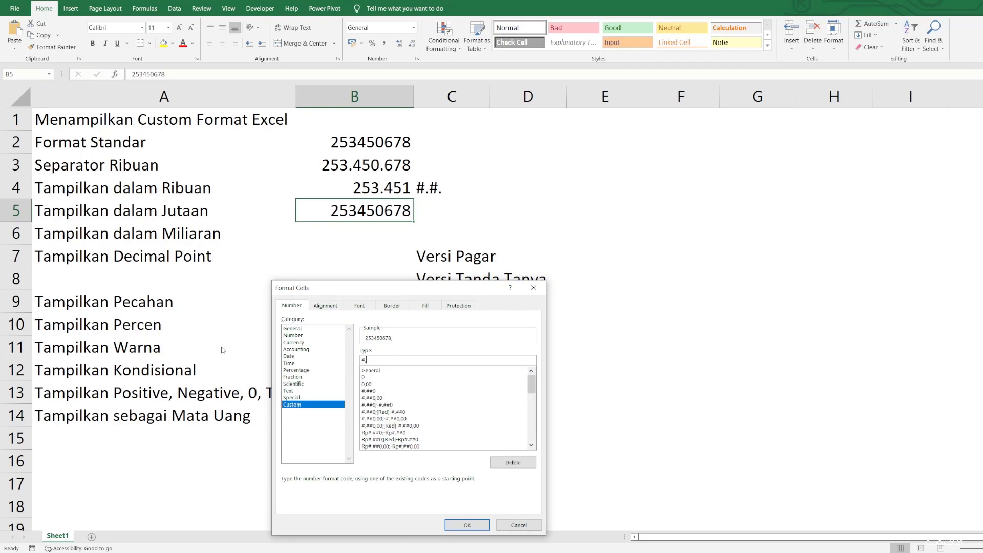
{"action": "type", "text": ".."}
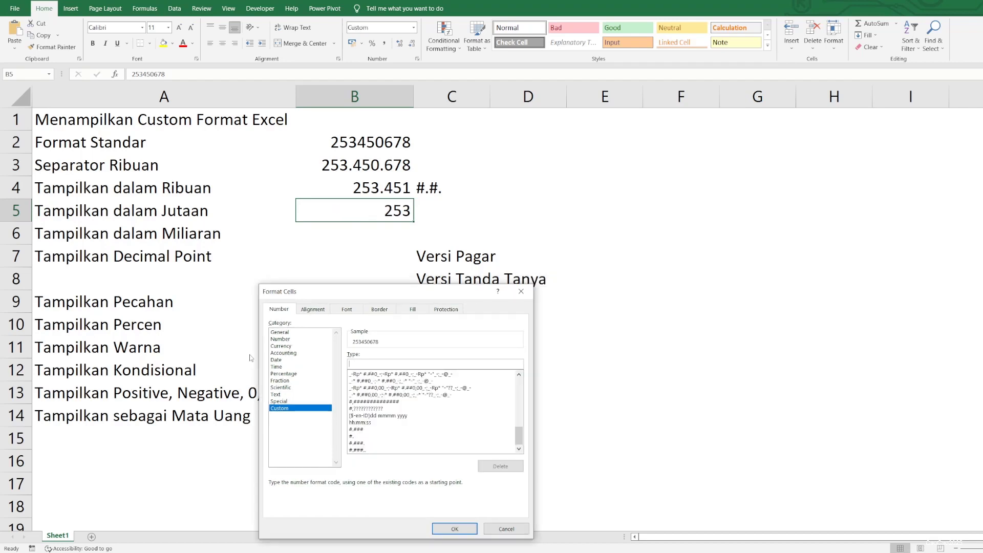
{"action": "type", "text": "#.#.."}
{"action": "key", "text": "Return"}
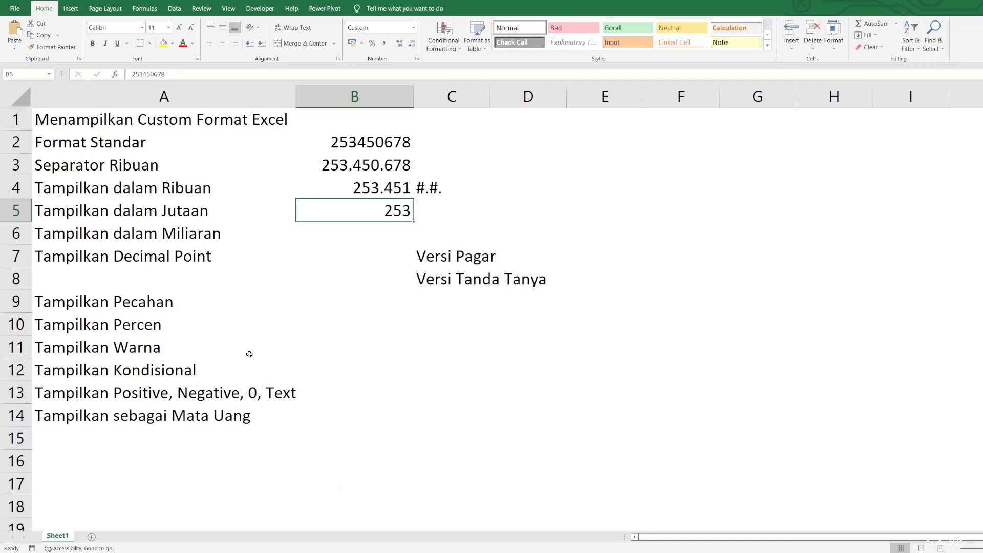
{"action": "key", "text": "F2"}
{"action": "type", "text": "121"}
{"action": "key", "text": "Return"}
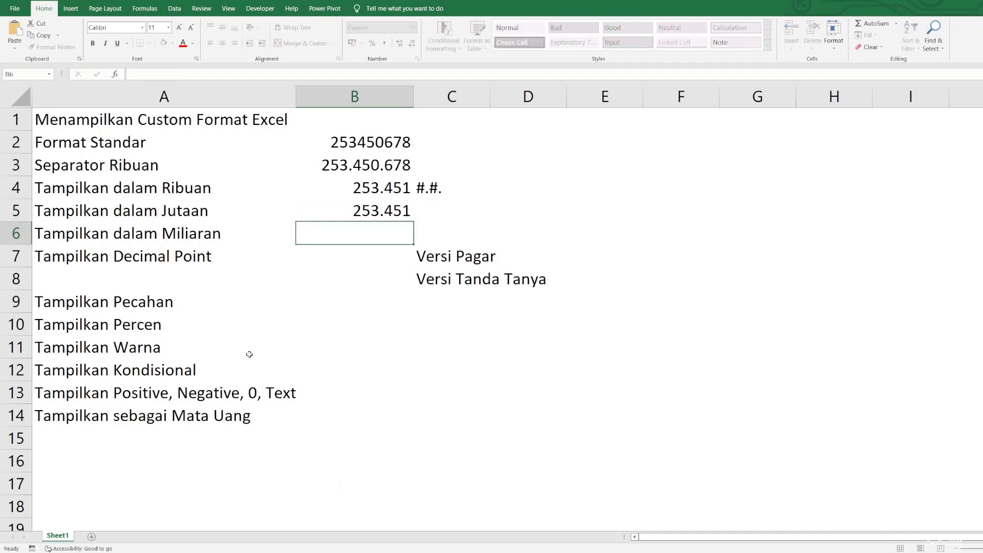
{"action": "key", "text": "Up"}
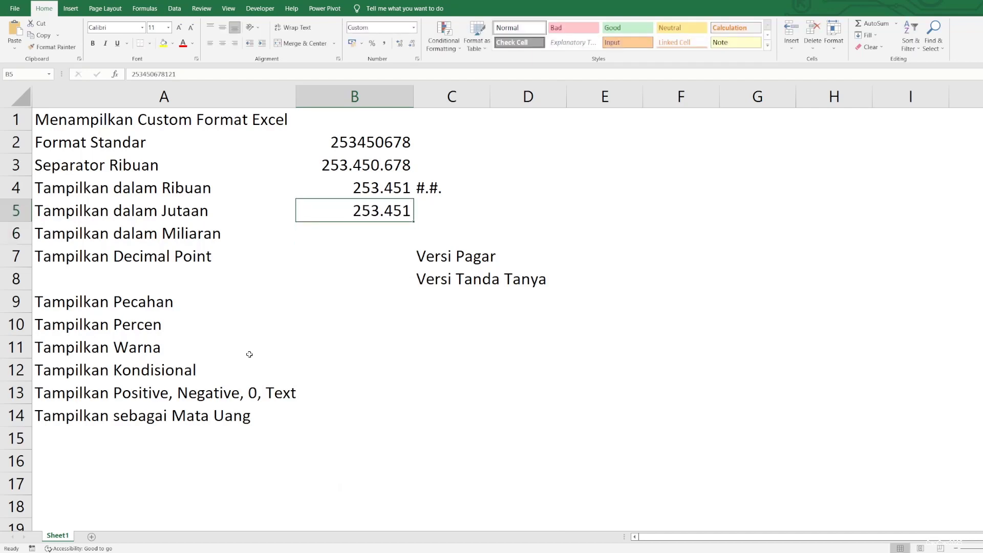
{"action": "key", "text": "F2"}
{"action": "key", "text": "BackSpace"}
{"action": "key", "text": "Return"}
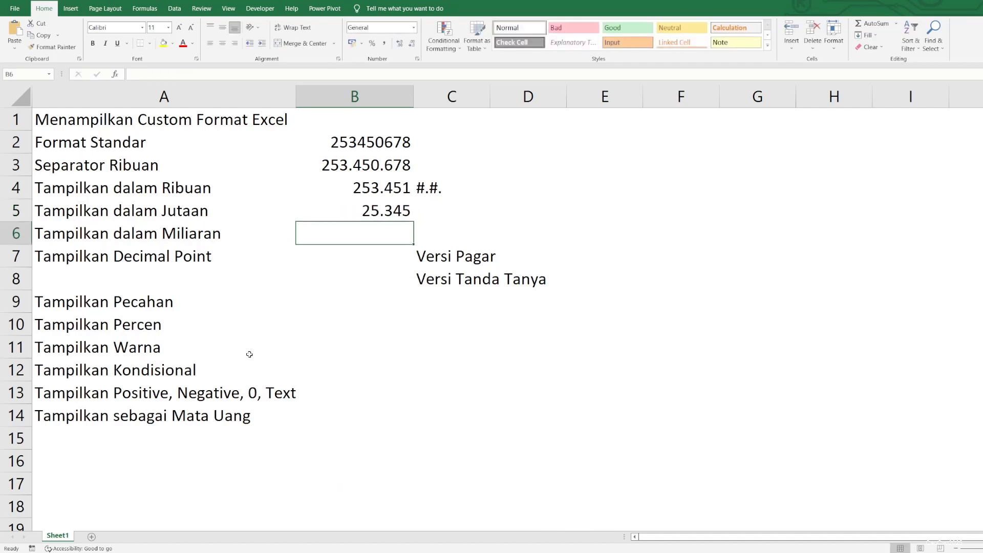
{"action": "key", "text": "Up"}
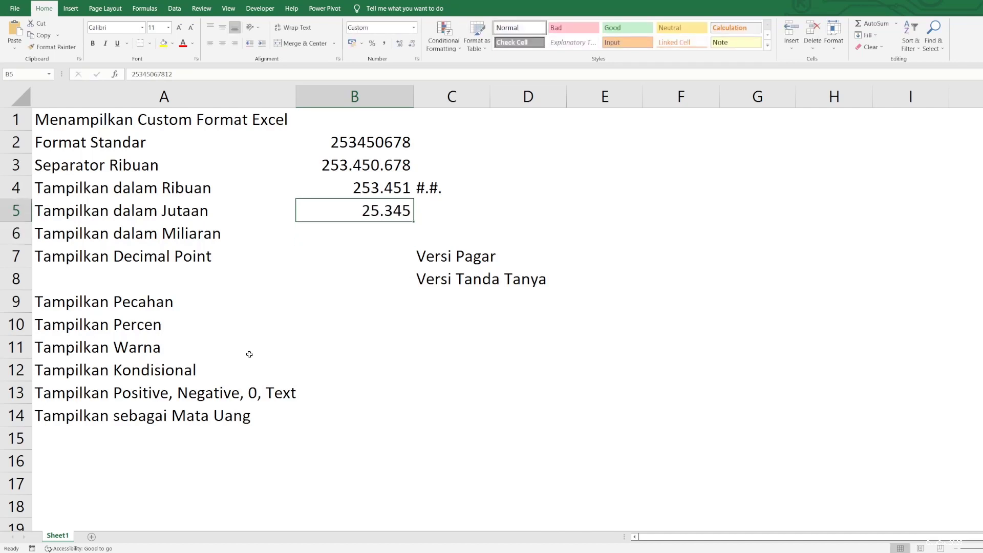
- Append 12 to the number in B4, beside "Tampilkan dalam Ribuan"
{"action": "key", "text": "Up"}
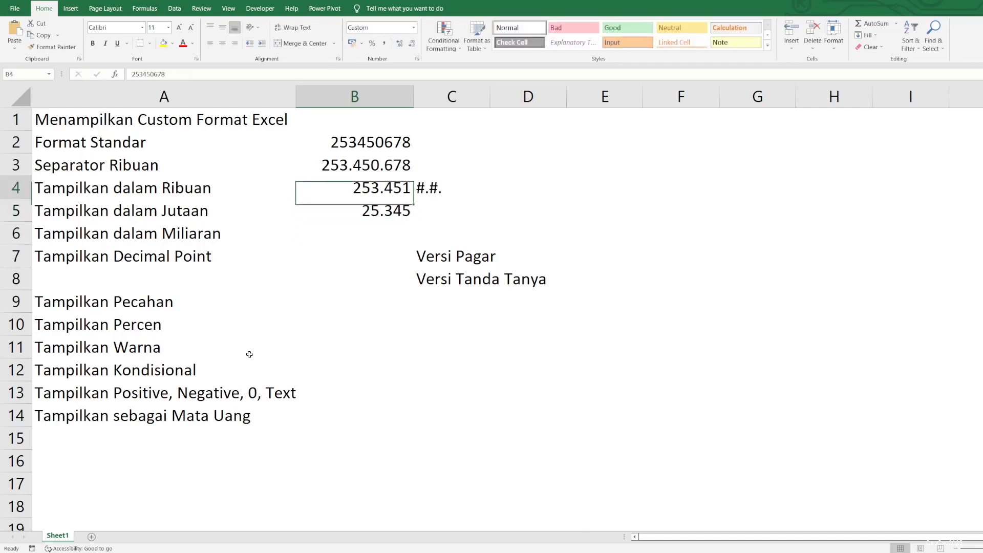
{"action": "key", "text": "F2"}
{"action": "type", "text": "12"}
{"action": "key", "text": "Return"}
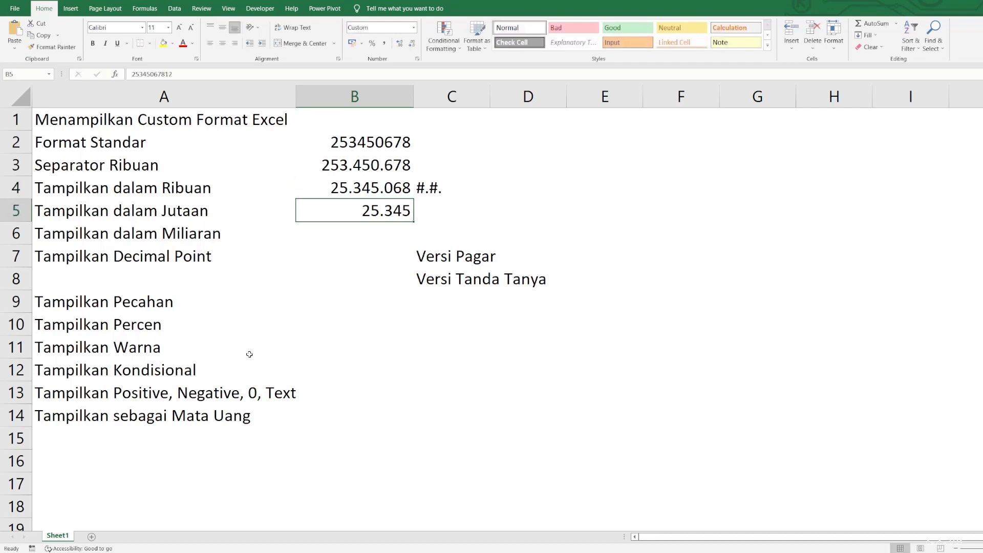
- Copy the format note from C4 into C5 and extend it to "#.#.."
{"action": "key", "text": "Up"}
{"action": "key", "text": "Down"}
{"action": "key", "text": "Right"}
{"action": "key", "text": "Up"}
{"action": "key", "text": "ctrl+c"}
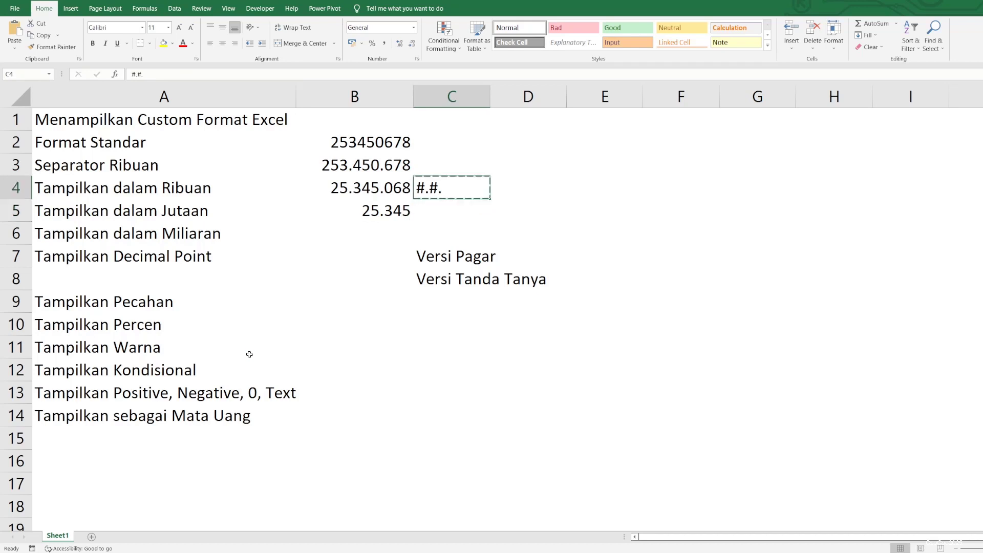
{"action": "key", "text": "Down"}
{"action": "key", "text": "ctrl+v"}
{"action": "key", "text": "F2"}
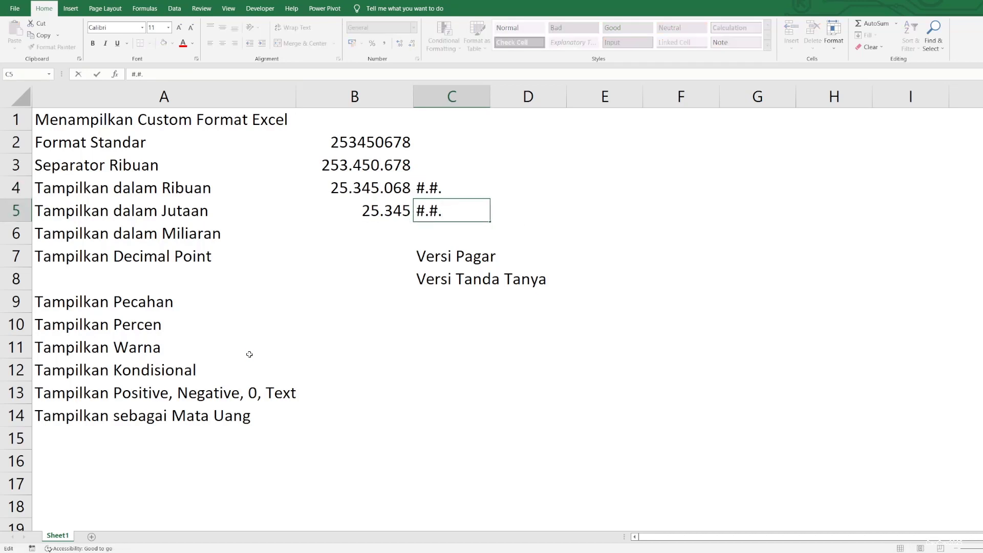
{"action": "type", "text": "."}
{"action": "key", "text": "Return"}
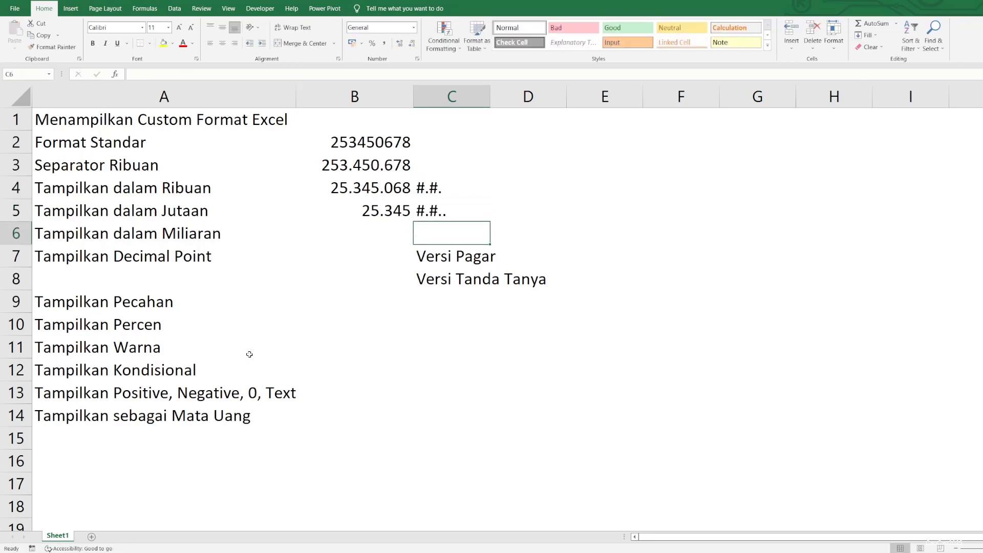
- Copy the millions-formatted number from B5 into B6, beside "Tampilkan dalam Miliaran"
{"action": "key", "text": "Left"}
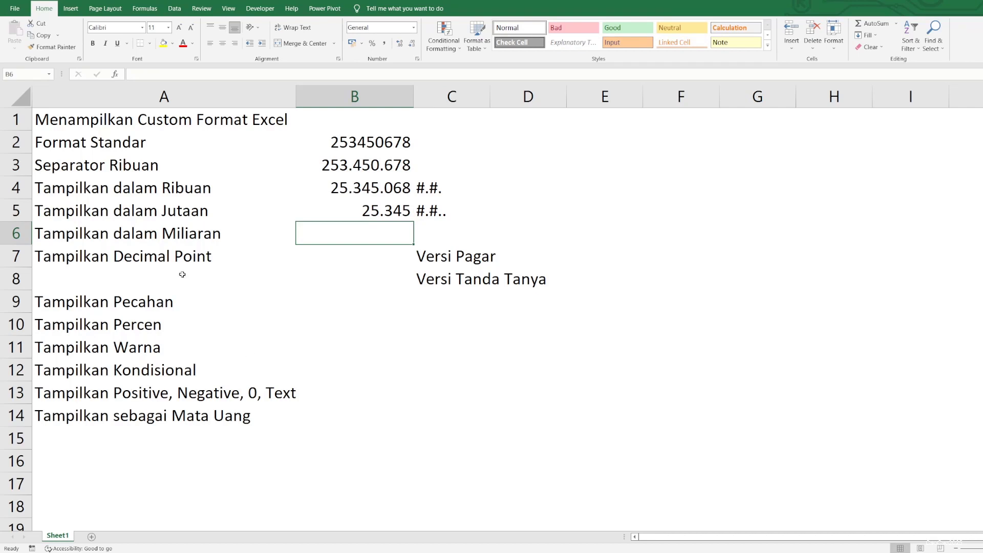
{"action": "key", "text": "Up"}
{"action": "key", "text": "Up"}
{"action": "key", "text": "Down"}
{"action": "key", "text": "ctrl+c"}
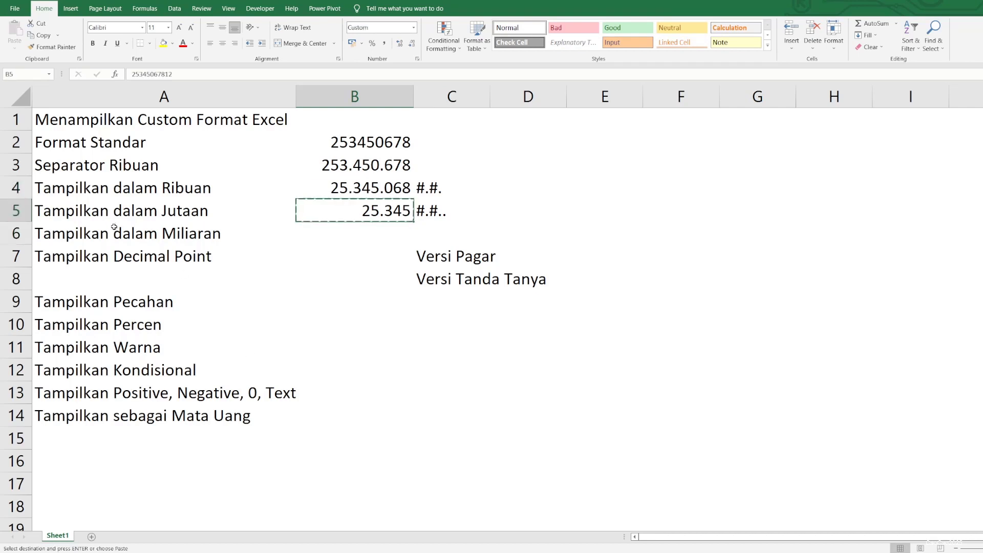
{"action": "key", "text": "Down"}
{"action": "key", "text": "ctrl+v"}
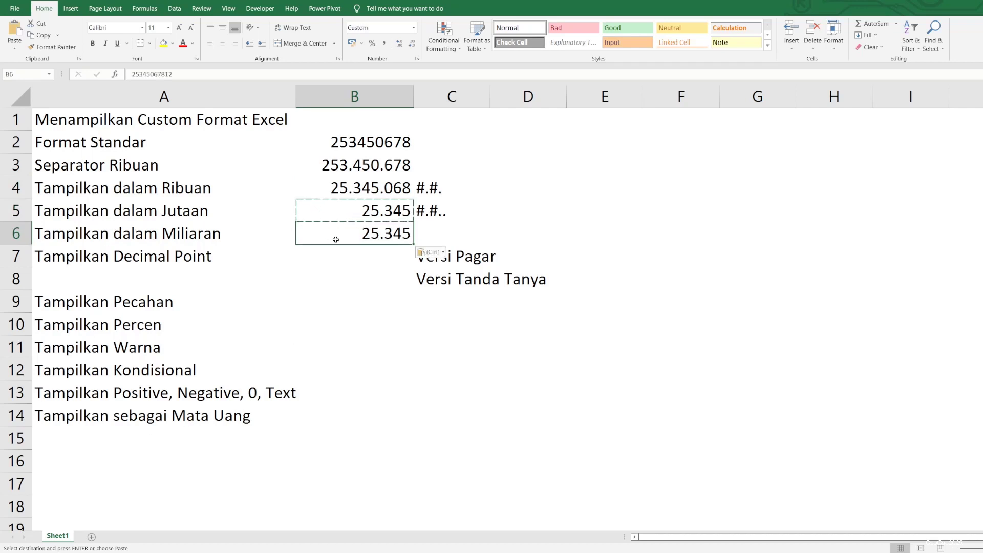
- Add a third trailing period to the custom number format of B6, making it "#.###..."
{"action": "right_click", "coordinate": [362, 236]}
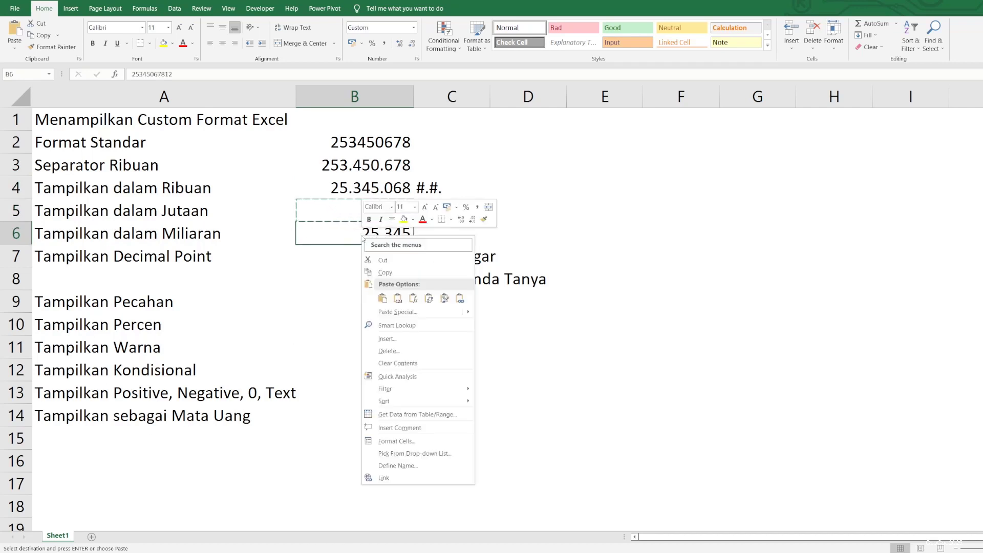
{"action": "left_click", "coordinate": [394, 442]}
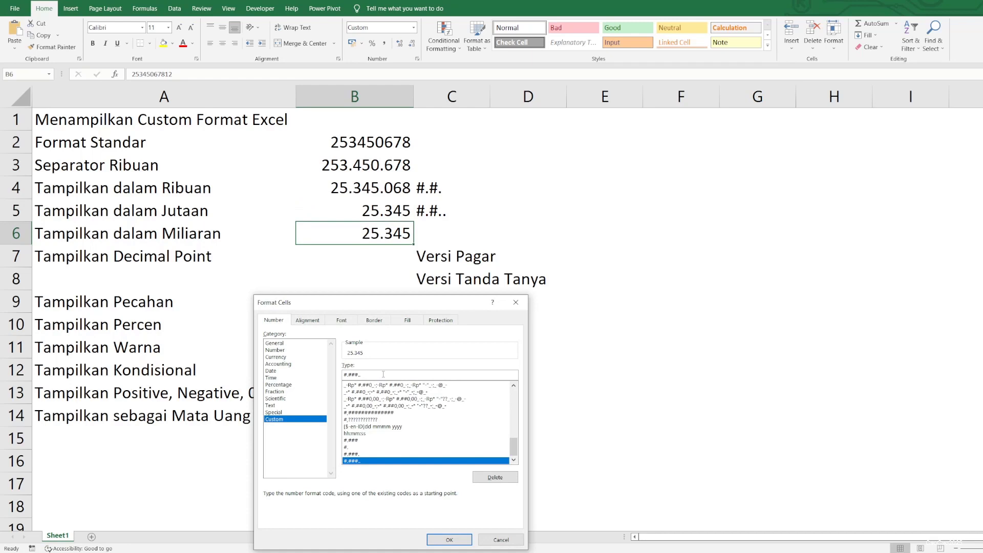
{"action": "type", "text": "."}
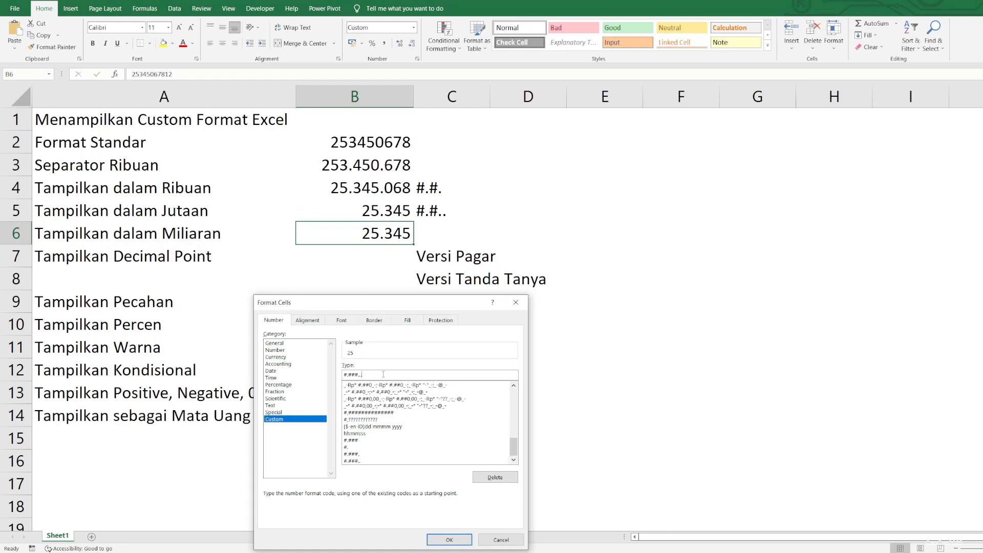
{"action": "left_click", "coordinate": [449, 540]}
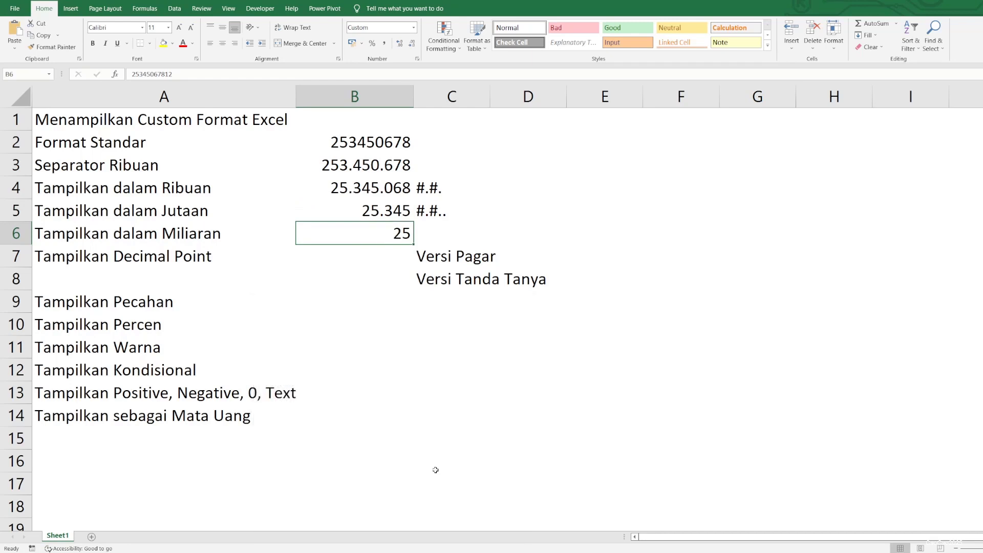
- Note the billions format in C6 as "#.###..."
{"action": "left_click", "coordinate": [442, 236]}
{"action": "type", "text": "#.###..."}
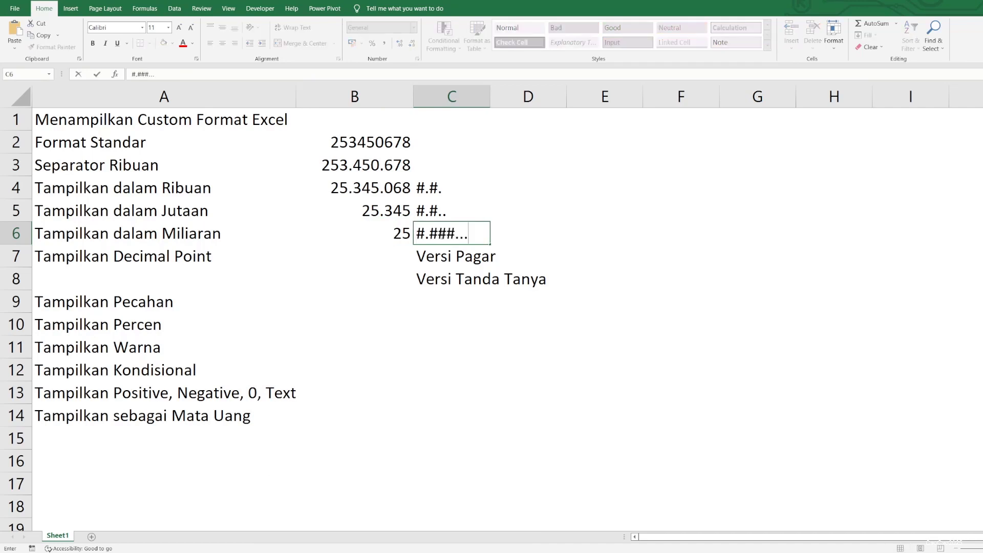
{"action": "key", "text": "Return"}
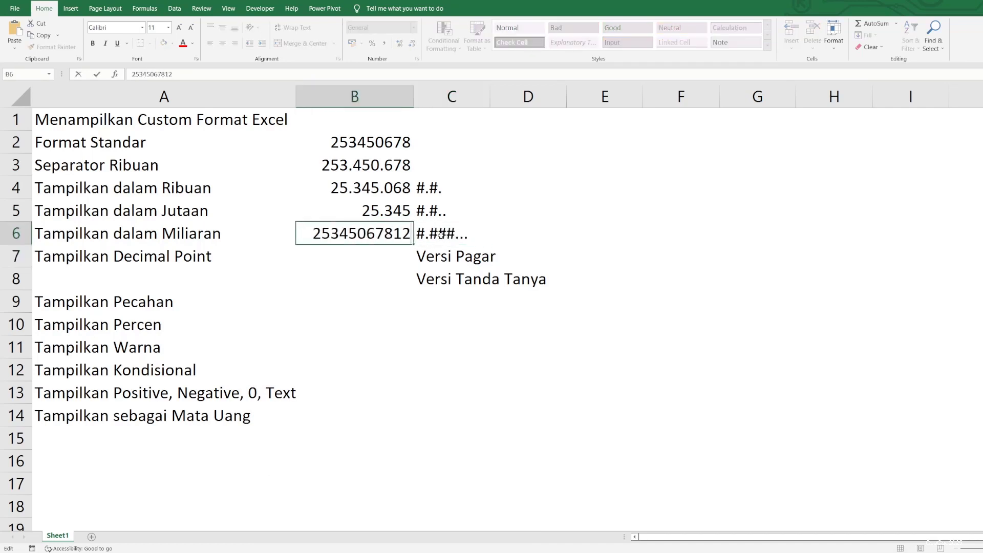
{"action": "type", "text": "1"}
{"action": "key", "text": "Return"}
{"action": "key", "text": "Up"}
{"action": "key", "text": "F2"}
{"action": "type", "text": "1"}
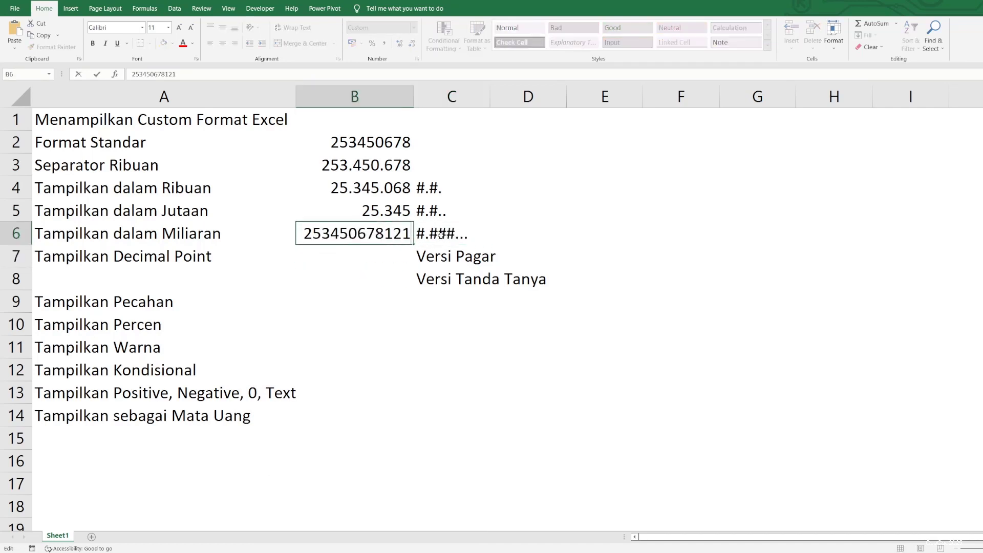
{"action": "key", "text": "Return"}
{"action": "key", "text": "Up"}
- Shorten the format note in C6 to "#.#..."
{"action": "left_click", "coordinate": [441, 234]}
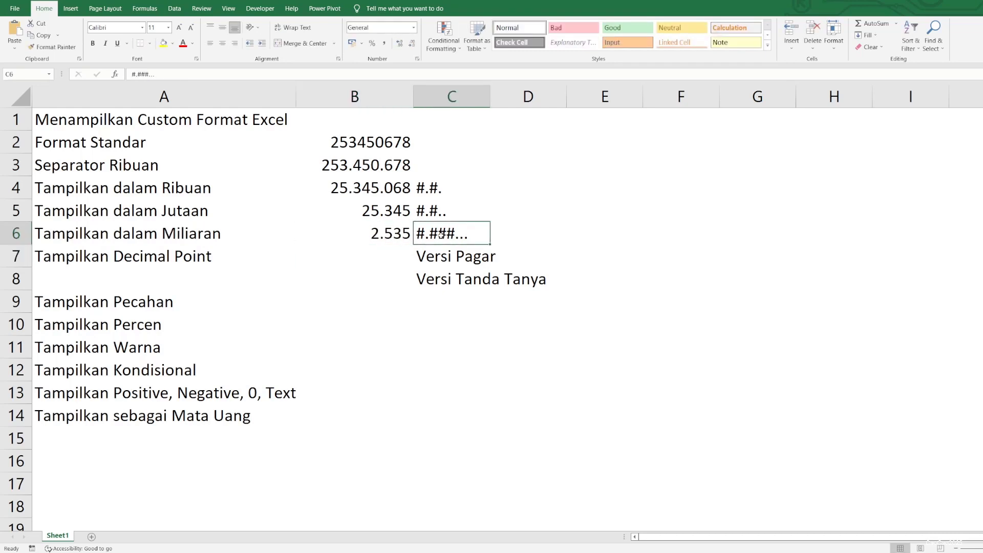
{"action": "key", "text": "F2"}
{"action": "key", "text": "Left"}
{"action": "key", "text": "Left"}
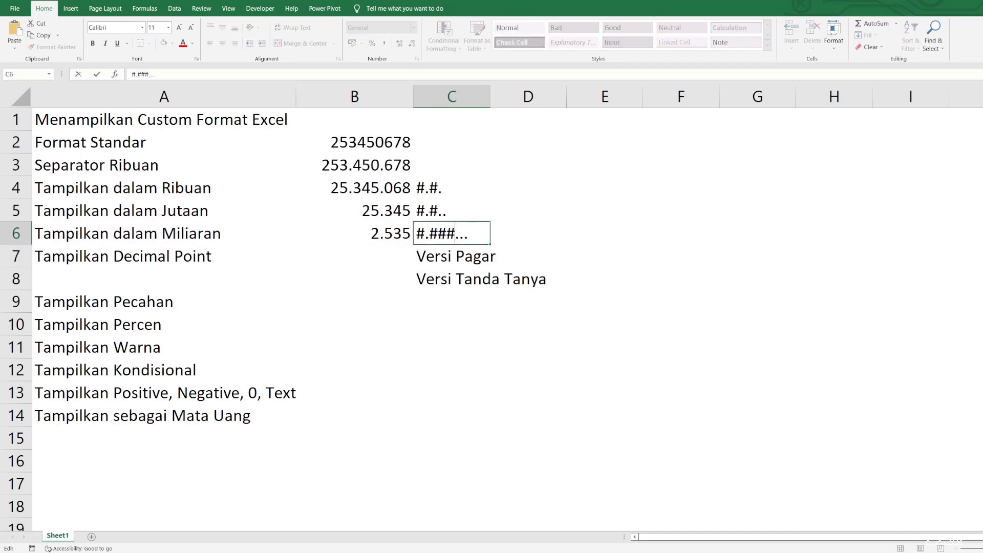
{"action": "key", "text": "BackSpace"}
{"action": "key", "text": "BackSpace"}
{"action": "key", "text": "BackSpace"}
{"action": "key", "text": "Return"}
{"action": "key", "text": "Up"}
{"action": "key", "text": "Left"}
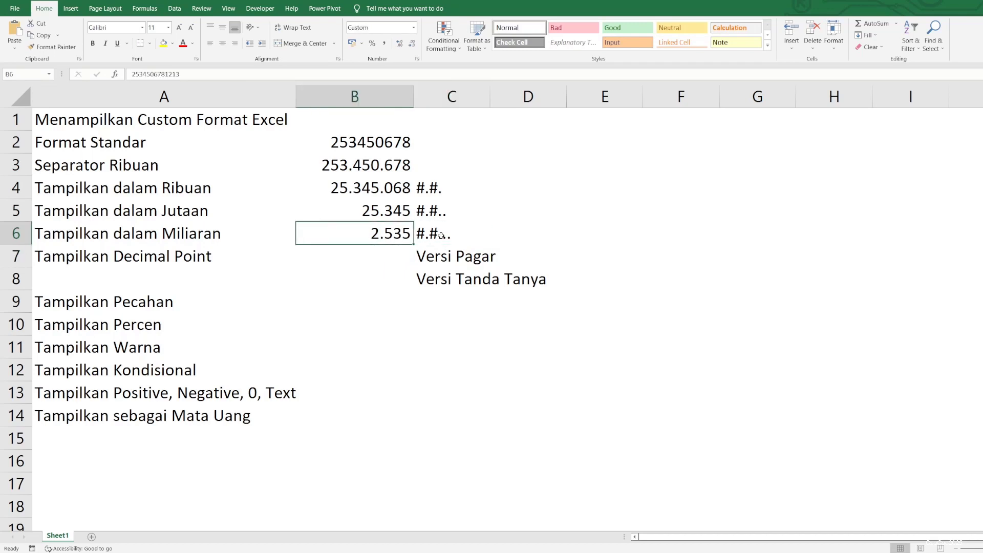
{"action": "key", "text": "Right"}
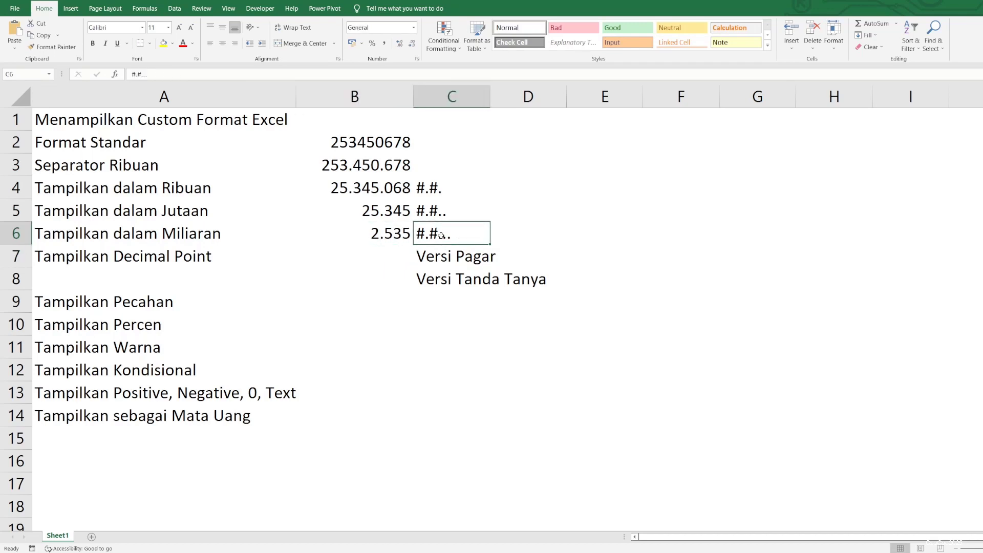
{"action": "key", "text": "Down"}
{"action": "key", "text": "Left"}
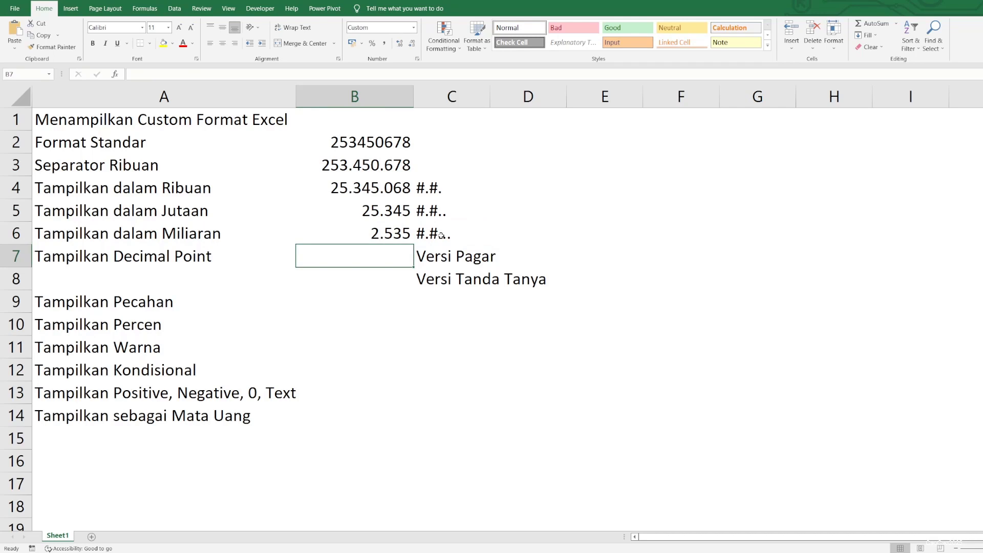
{"action": "key", "text": "Right"}
{"action": "key", "text": "Down"}
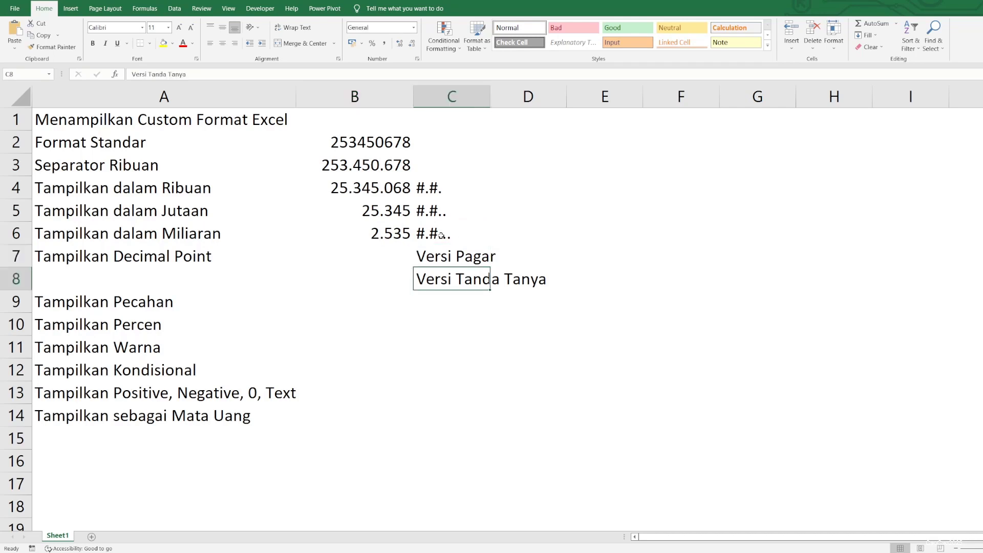
{"action": "key", "text": "Left"}
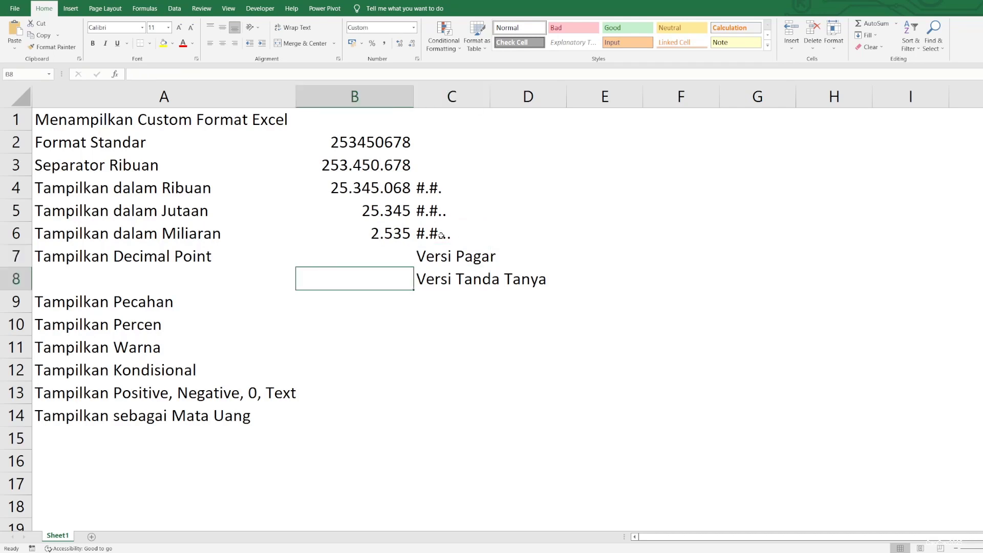
{"action": "key", "text": "Up"}
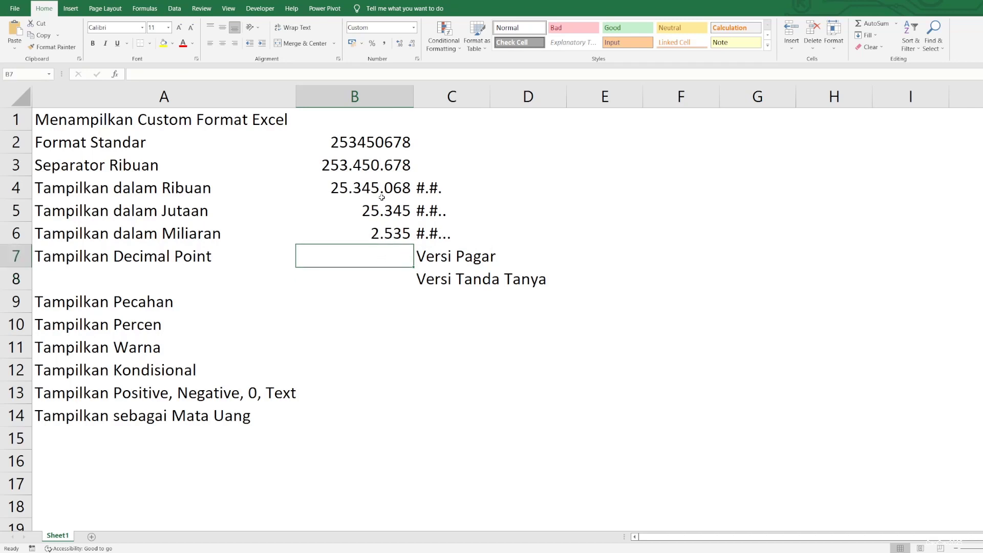
- Insert a blank row above the "Tampilkan Pecahan" row
{"action": "right_click", "coordinate": [2, 302]}
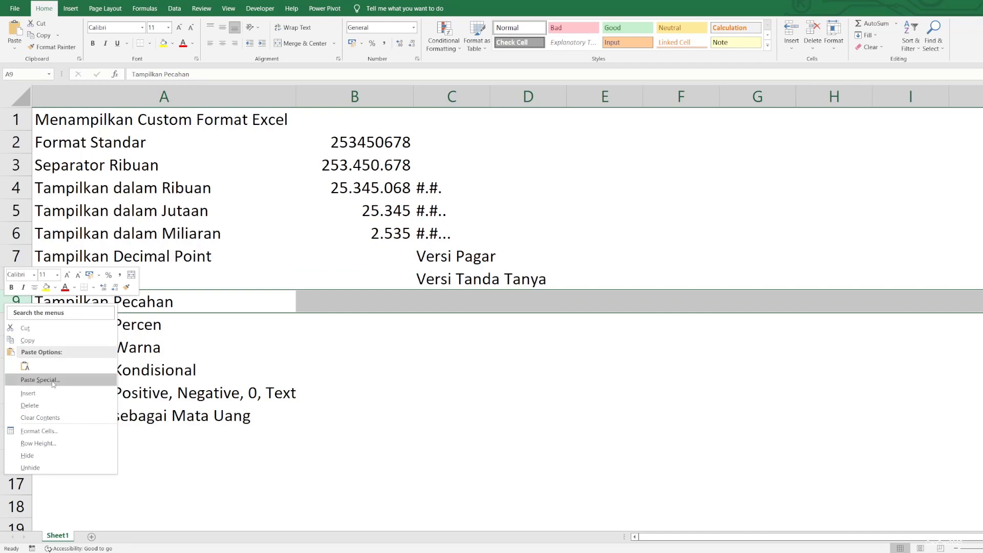
{"action": "key", "text": "Escape"}
{"action": "right_click", "coordinate": [25, 305]}
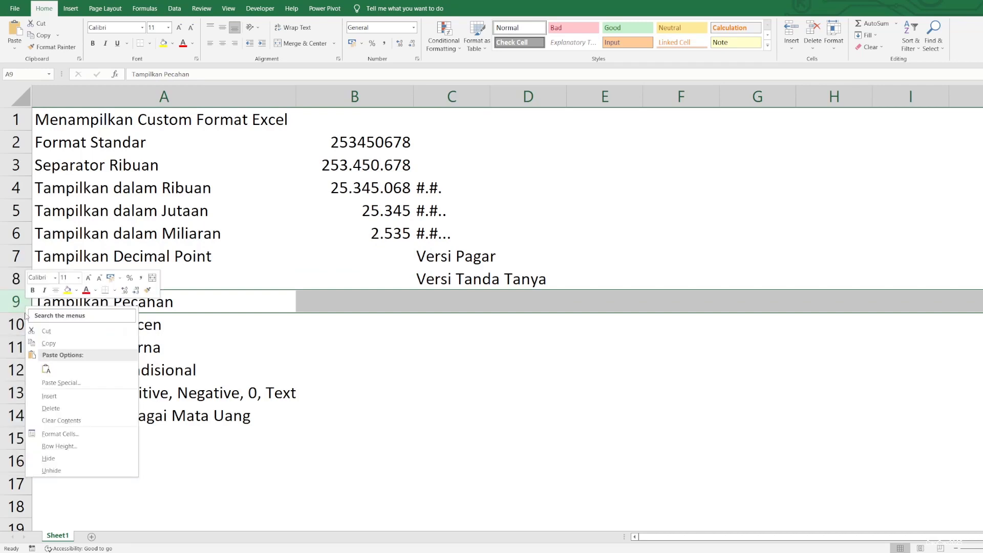
{"action": "left_click", "coordinate": [51, 396]}
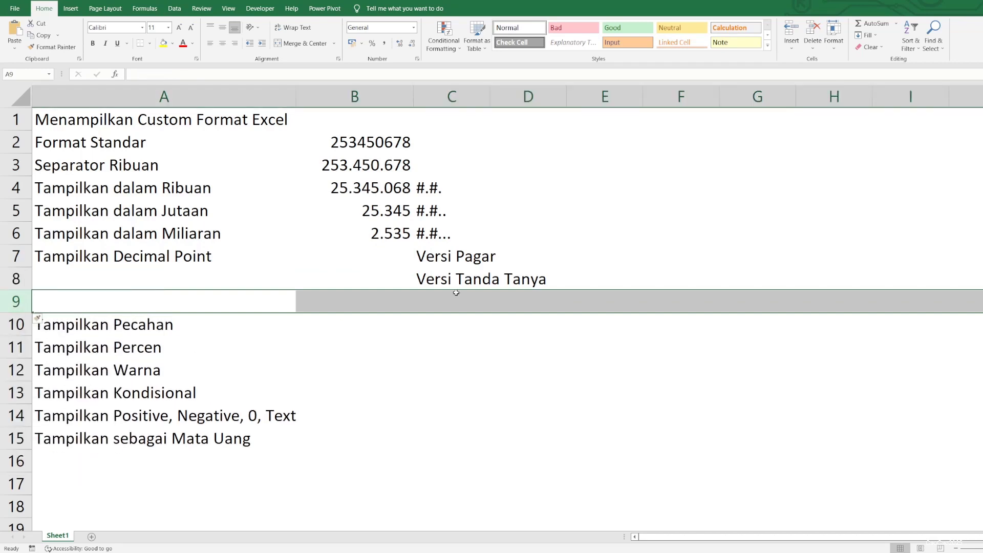
- Extend the label in C8 to "Versi Tanda Tanya 1"
{"action": "left_click", "coordinate": [501, 280]}
{"action": "key", "text": "Left"}
{"action": "key", "text": "F2"}
{"action": "type", "text": "1"}
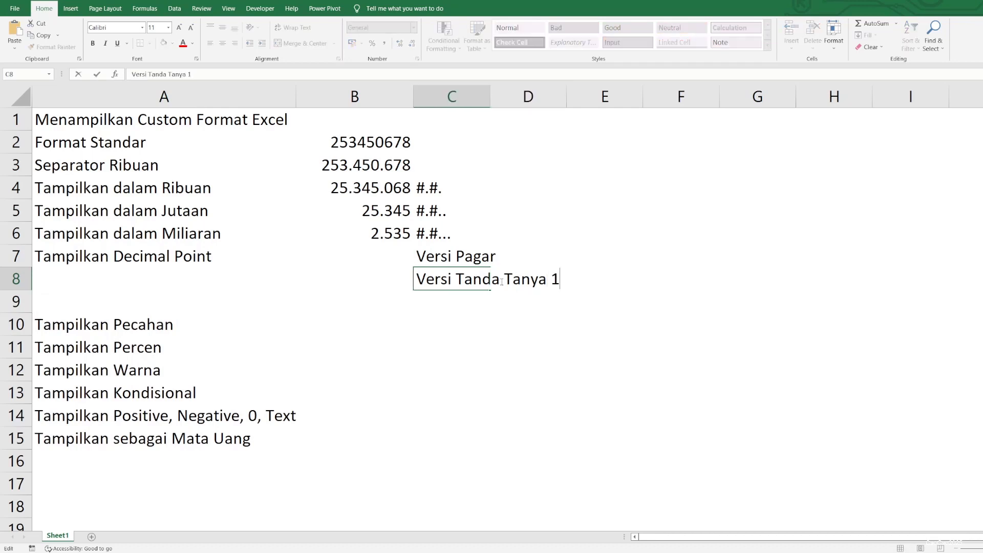
{"action": "key", "text": "Return"}
- Copy the C8 label into C9 and change it to "Versi Tanda Tanya 2"
{"action": "key", "text": "Up"}
{"action": "key", "text": "F2"}
{"action": "key", "text": "shift+Home"}
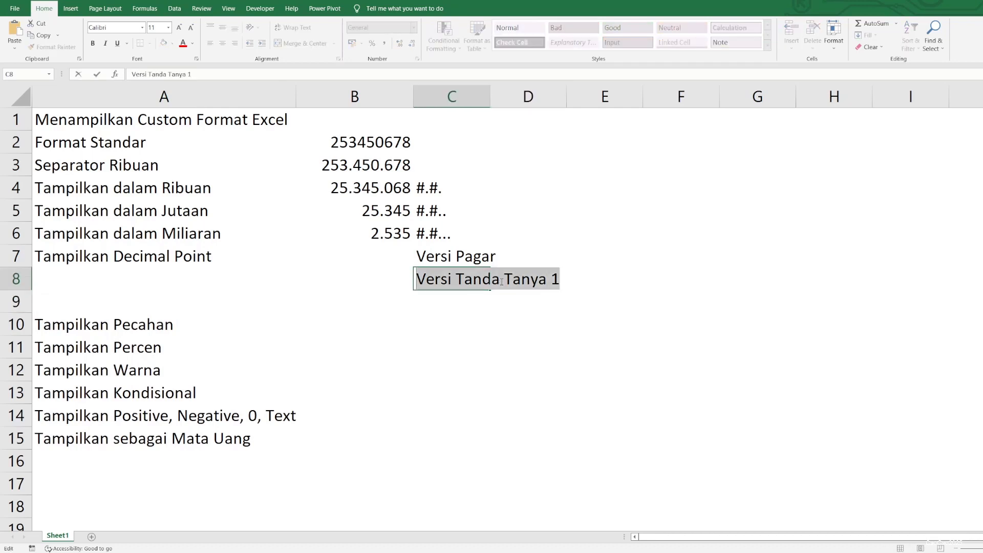
{"action": "key", "text": "ctrl+c"}
{"action": "key", "text": "Return"}
{"action": "key", "text": "ctrl+v"}
{"action": "key", "text": "F2"}
{"action": "key", "text": "BackSpace"}
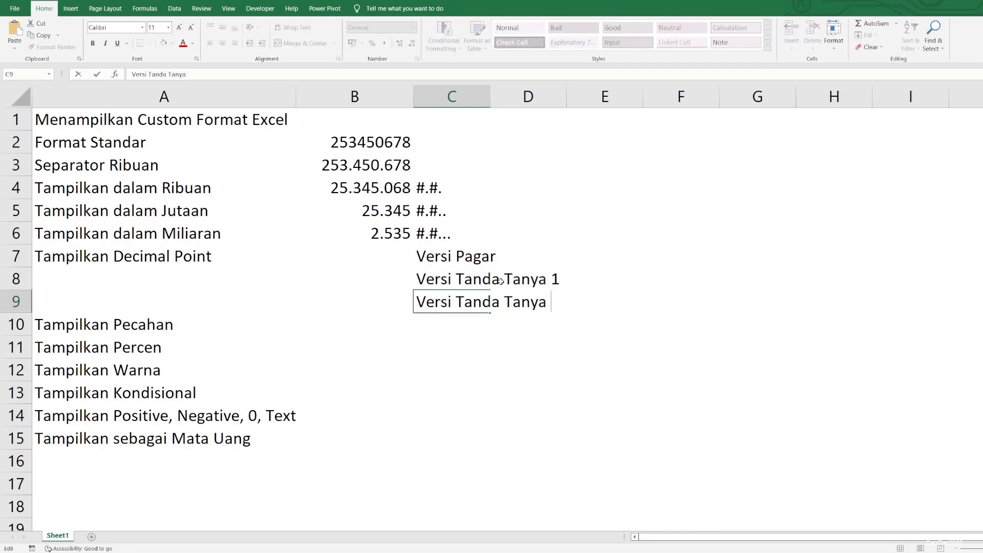
{"action": "type", "text": "2"}
{"action": "key", "text": "Return"}
- Enter 1,34 as the decimal example in B7 and B8
{"action": "key", "text": "Up"}
{"action": "key", "text": "Up"}
{"action": "key", "text": "Up"}
{"action": "key", "text": "Left"}
{"action": "key", "text": "Up"}
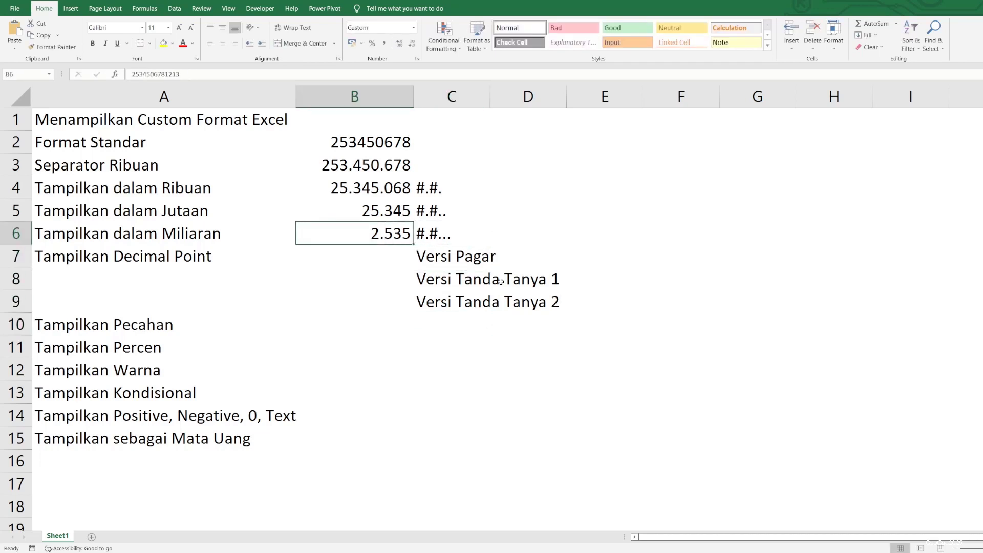
{"action": "key", "text": "Down"}
{"action": "type", "text": "1,34"}
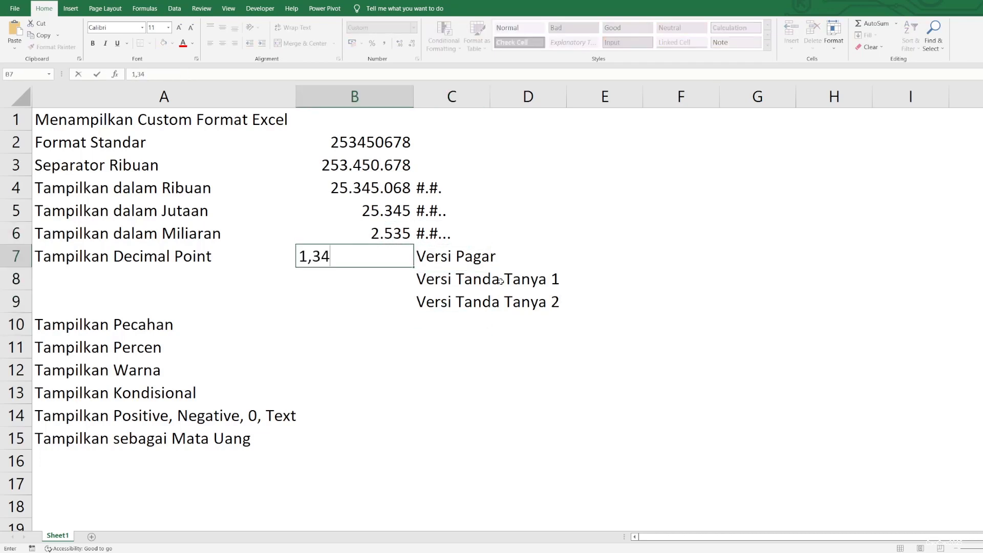
{"action": "key", "text": "Return"}
{"action": "type", "text": "1,34"}
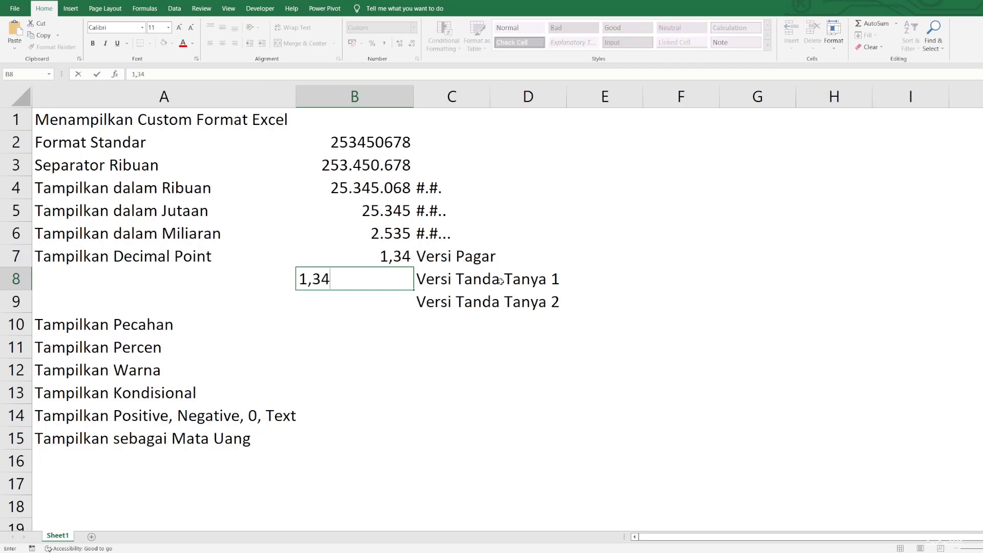
{"action": "key", "text": "Return"}
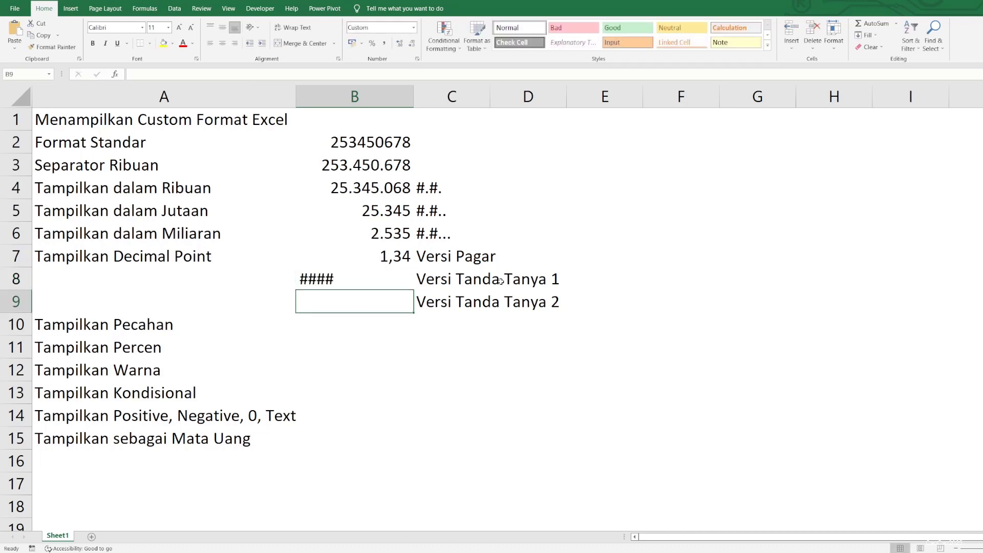
- Copy B7 with its format into B8 and B9
{"action": "key", "text": "Up"}
{"action": "key", "text": "Up"}
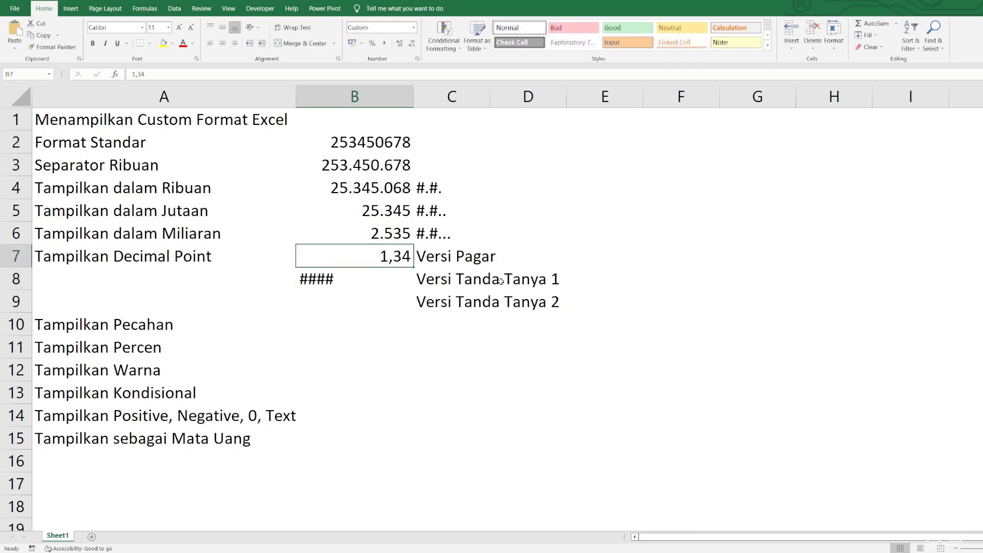
{"action": "key", "text": "ctrl+c"}
{"action": "key", "text": "shift+Down"}
{"action": "key", "text": "shift+Down"}
{"action": "key", "text": "ctrl+v"}
{"action": "key", "text": "shift+Up"}
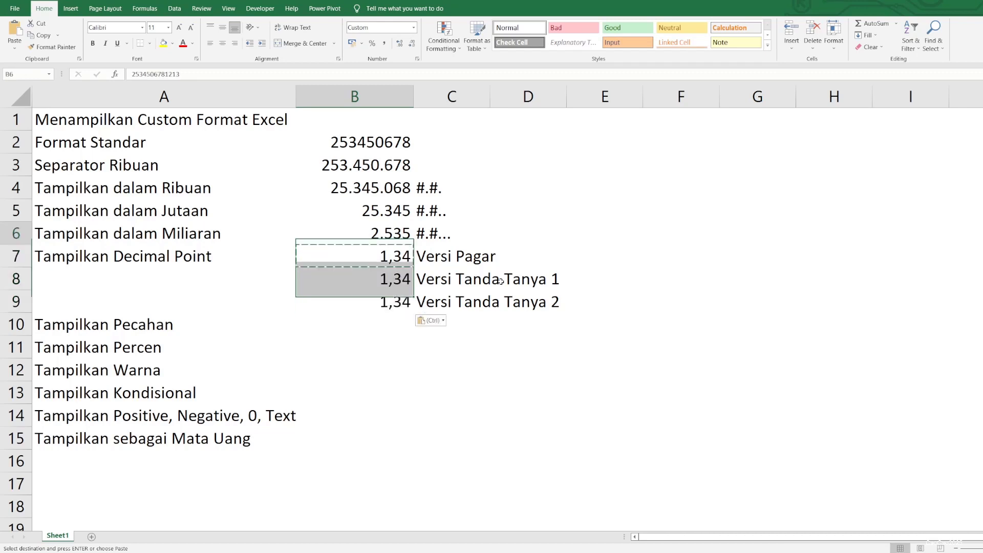
{"action": "key", "text": "Down"}
{"action": "key", "text": "Escape"}
- Shorten the number in B9 to 1,3
{"action": "key", "text": "F2"}
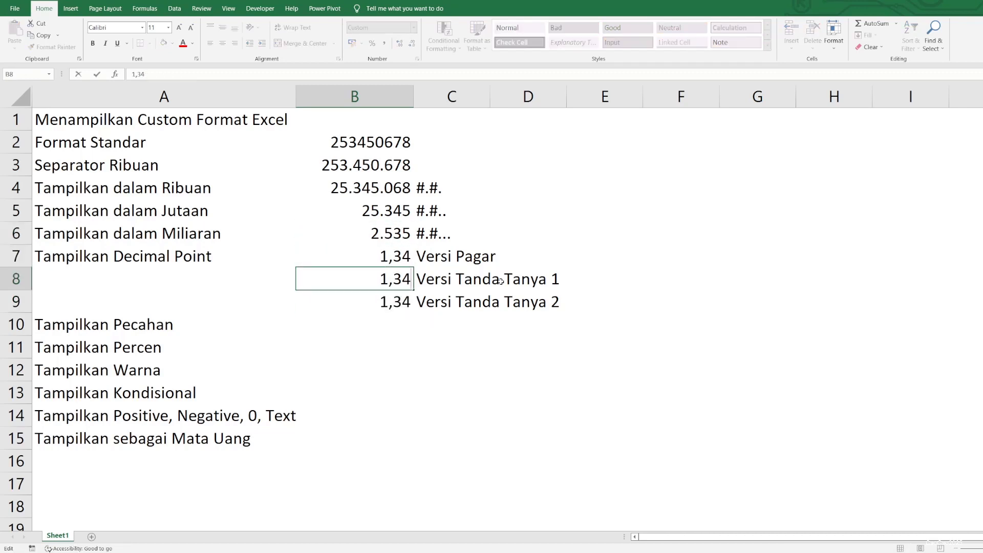
{"action": "key", "text": "BackSpace"}
{"action": "key", "text": "Return"}
{"action": "key", "text": "F2"}
{"action": "key", "text": "BackSpace"}
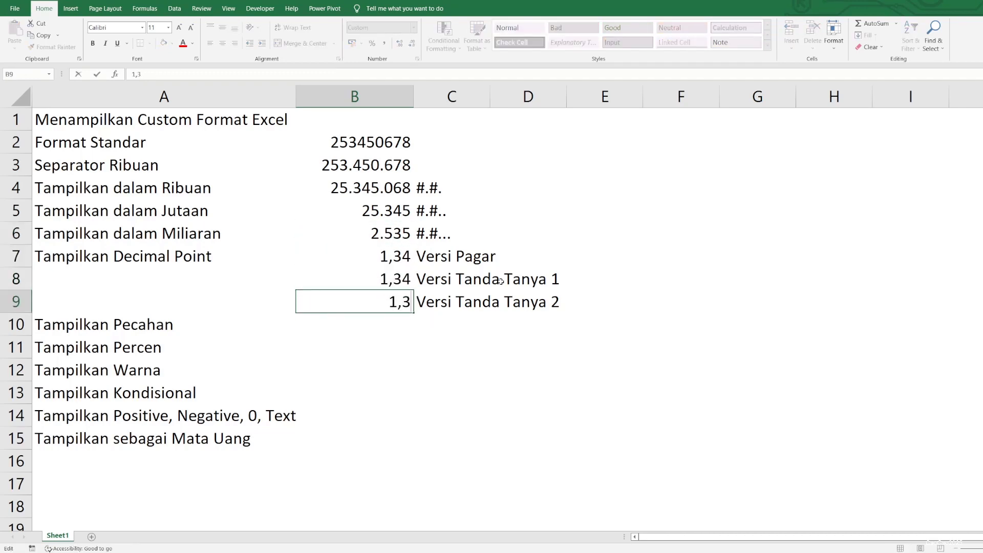
{"action": "key", "text": "Return"}
{"action": "key", "text": "Up"}
{"action": "key", "text": "Up"}
{"action": "key", "text": "Up"}
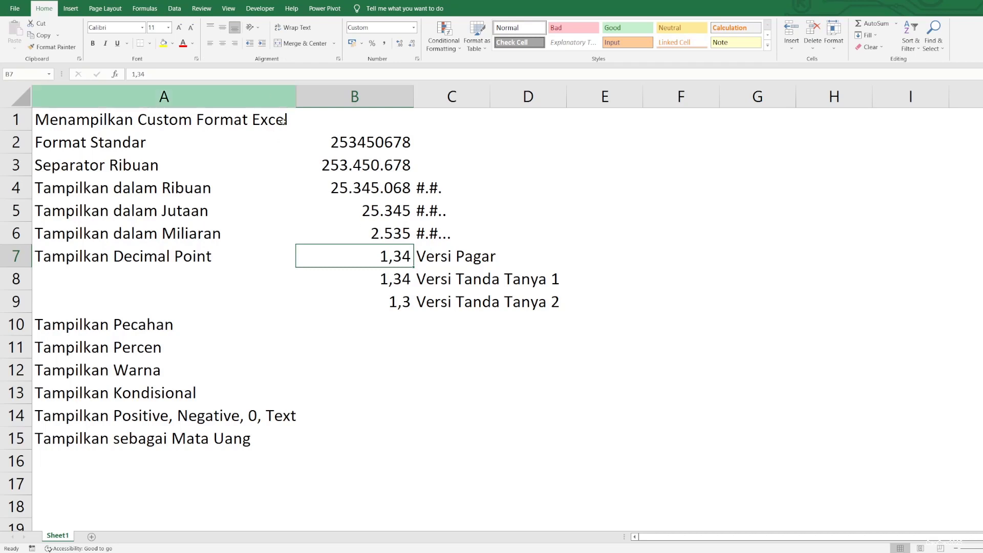
- Extend the numbers in B7 and B8 to 1,344 by appending a digit
{"action": "key", "text": "F2"}
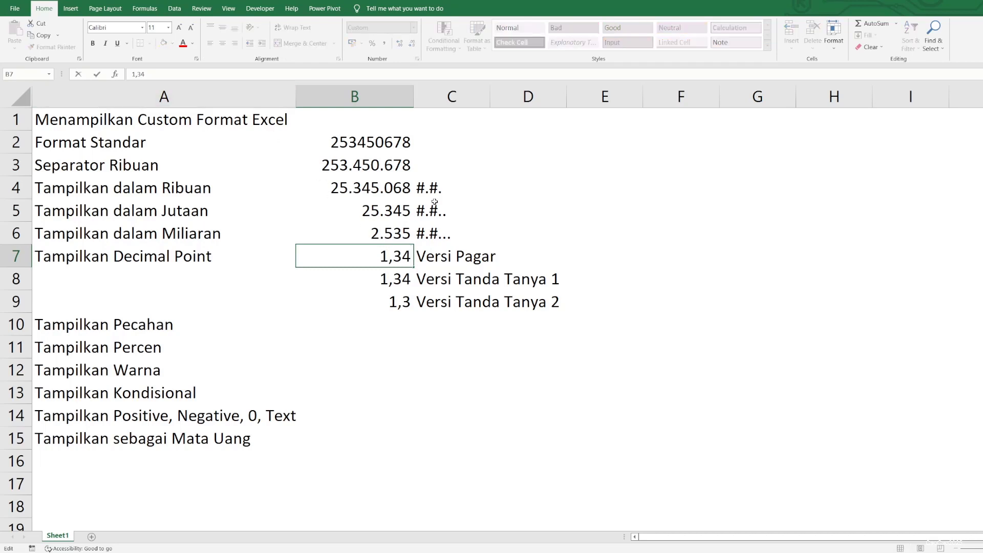
{"action": "type", "text": "4"}
{"action": "key", "text": "Return"}
- Set the custom number format of B7 to "#.###,#" for one decimal place
{"action": "left_click", "coordinate": [386, 262]}
{"action": "right_click", "coordinate": [386, 264]}
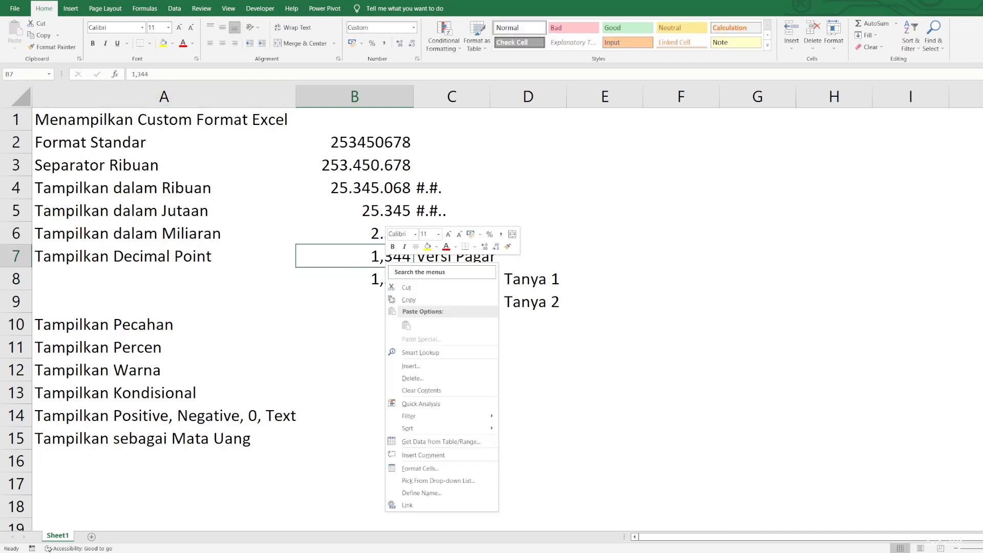
{"action": "left_click", "coordinate": [421, 468]}
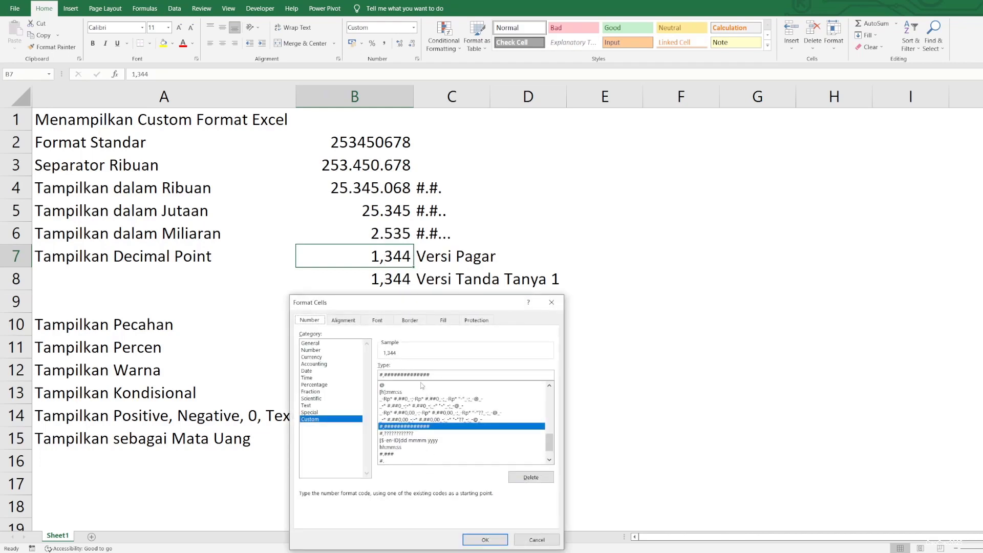
{"action": "left_click", "coordinate": [495, 376]}
{"action": "type", "text": "#,"}
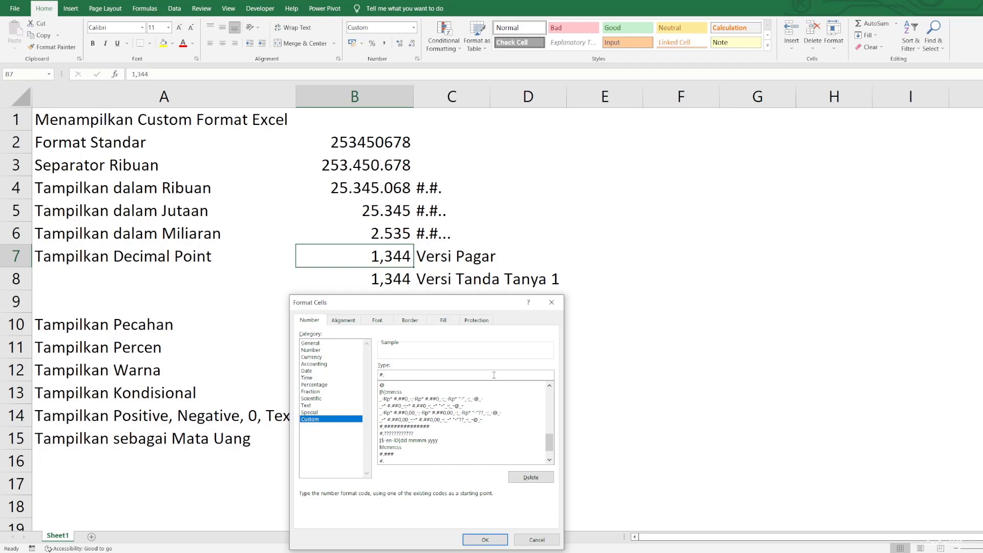
{"action": "key", "text": "BackSpace"}
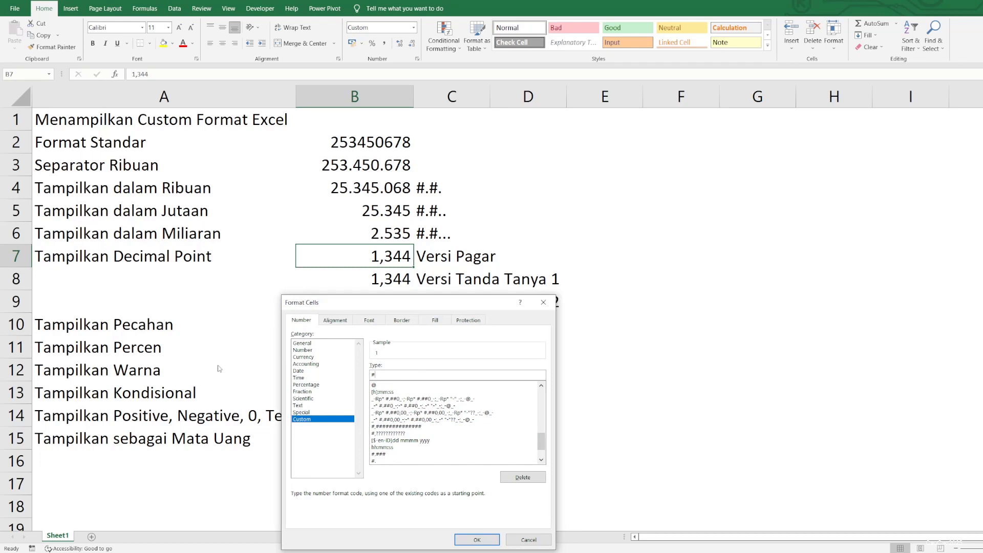
{"action": "type", "text": ".#"}
{"action": "type", "text": "##"}
{"action": "key", "text": "BackSpace"}
{"action": "key", "text": "BackSpace"}
{"action": "key", "text": "BackSpace"}
{"action": "key", "text": "Return"}
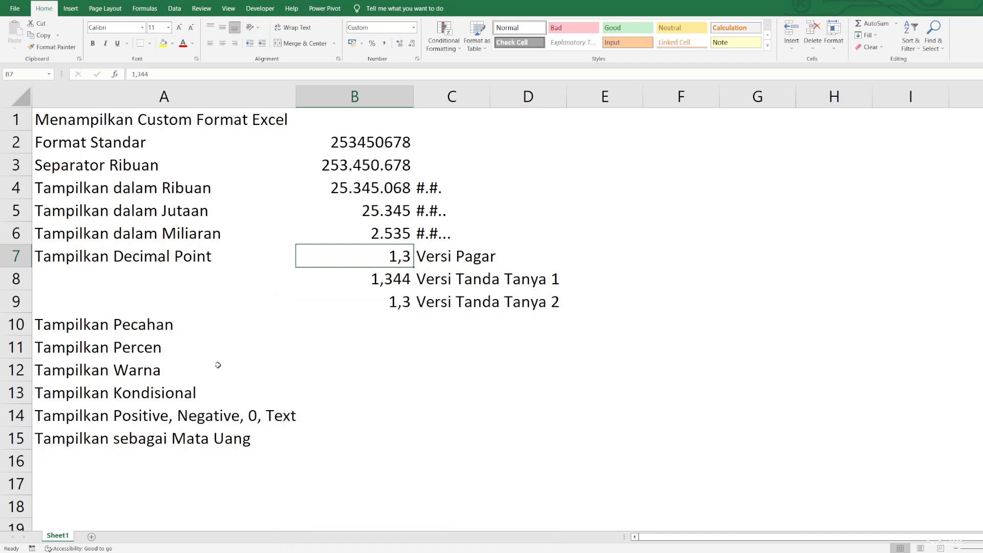
- Extend the custom number format of B7 to "#.###,##", then undo and redo the change to compare
{"action": "right_click", "coordinate": [397, 262]}
{"action": "left_click", "coordinate": [431, 466]}
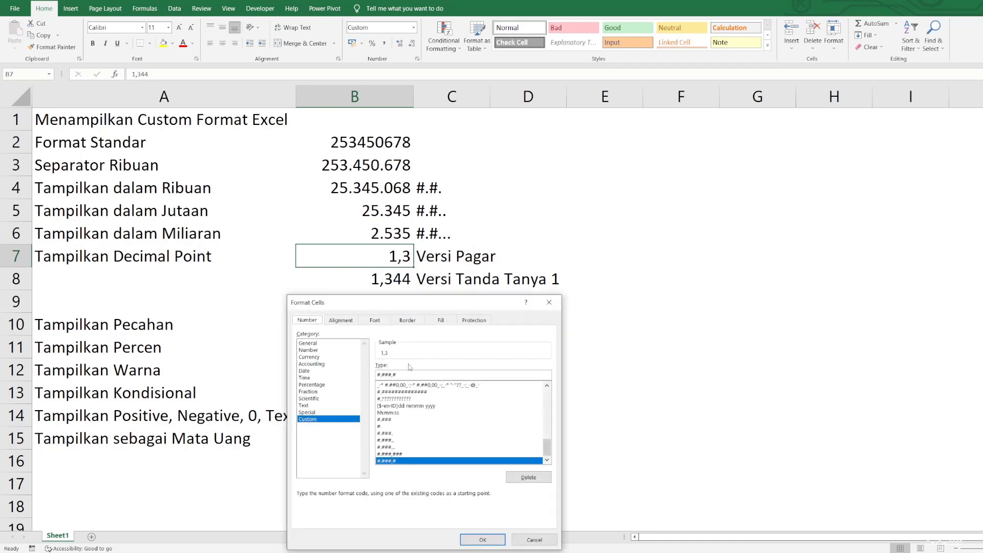
{"action": "left_click", "coordinate": [410, 373]}
{"action": "type", "text": "#"}
{"action": "key", "text": "Return"}
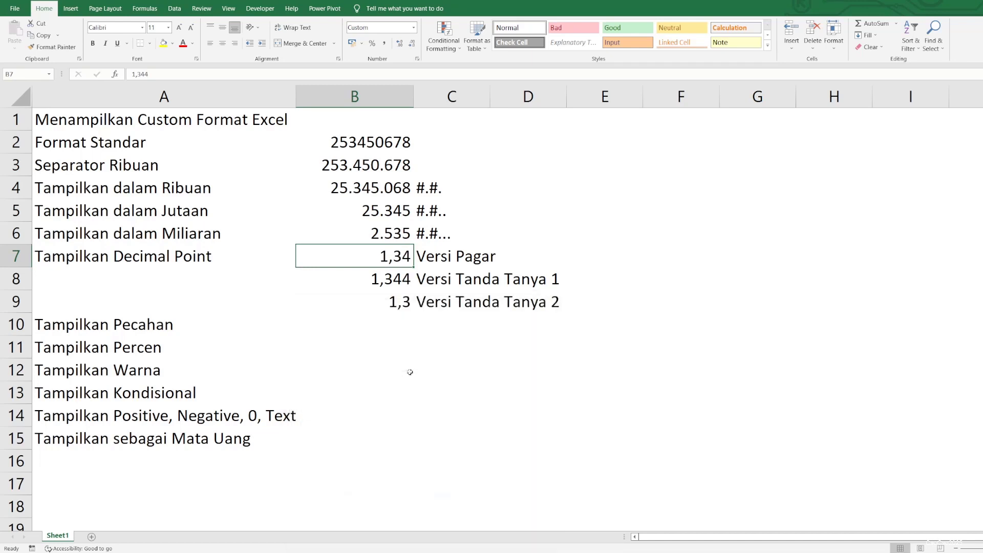
{"action": "key", "text": "ctrl+z"}
{"action": "key", "text": "ctrl+y"}
- Extend the custom number format of B7 to "#.###,####" and copy the format code while applying it
{"action": "right_click", "coordinate": [398, 257]}
{"action": "left_click", "coordinate": [429, 464]}
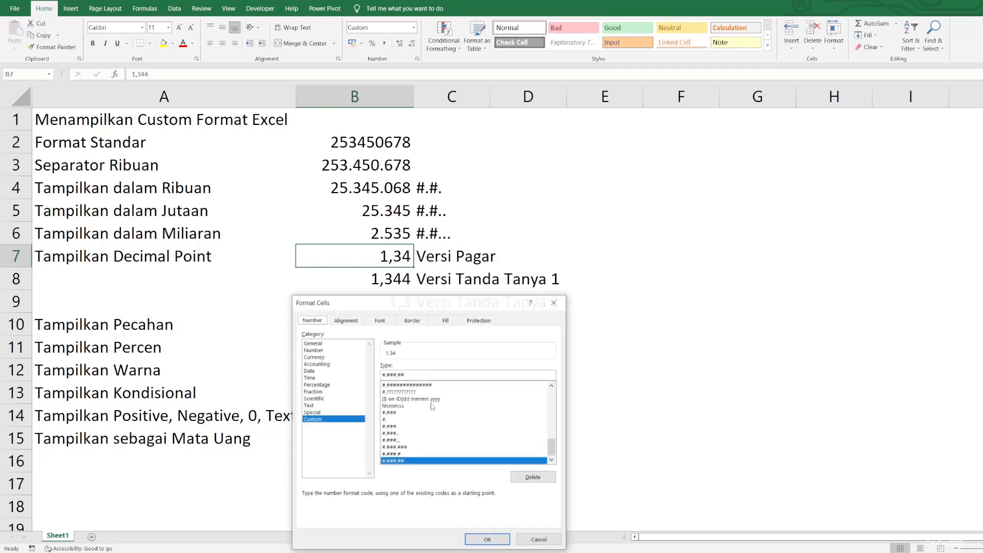
{"action": "left_click", "coordinate": [416, 375]}
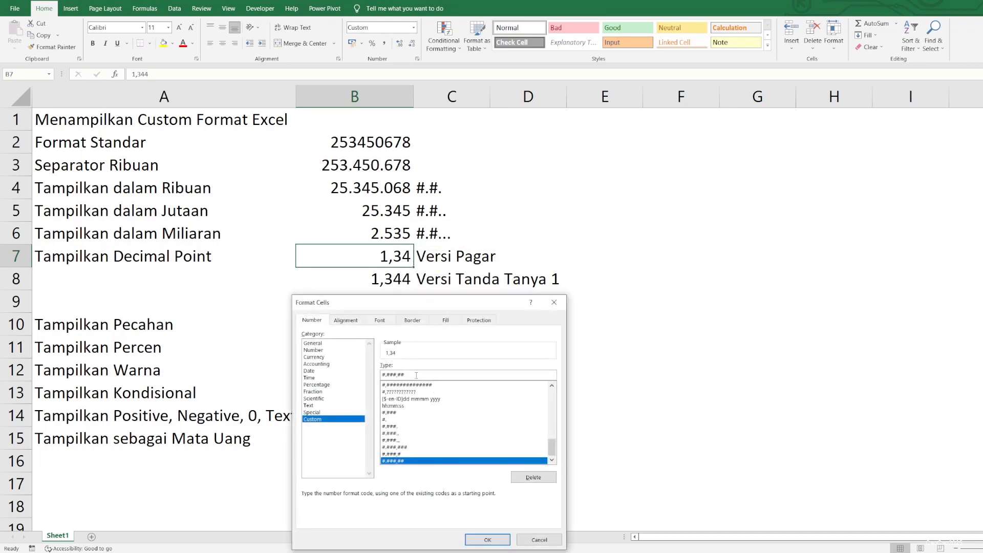
{"action": "type", "text": "##"}
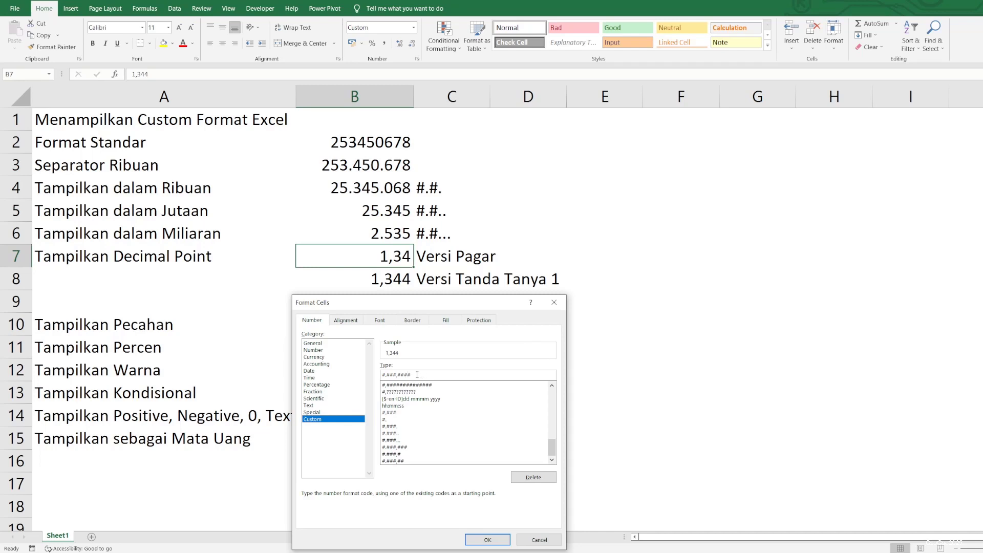
{"action": "left_click_drag", "start_coordinate": [422, 375], "coordinate": [284, 379]}
{"action": "key", "text": "ctrl+c"}
{"action": "key", "text": "Return"}
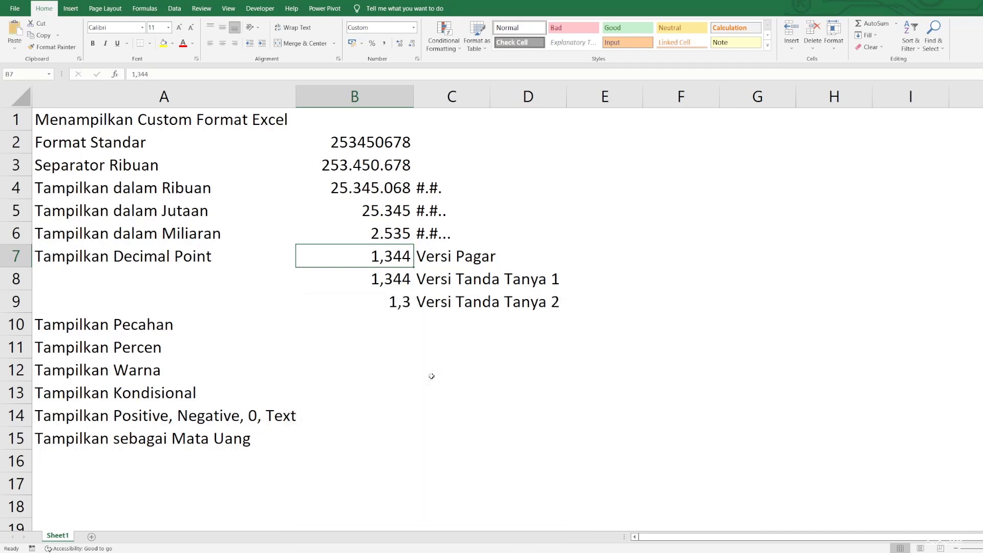
- Paste the copied format code "#.###,####" into E7 as the note for Versi Pagar
{"action": "key", "text": "Right"}
{"action": "key", "text": "Right"}
{"action": "key", "text": "Right"}
{"action": "key", "text": "F2"}
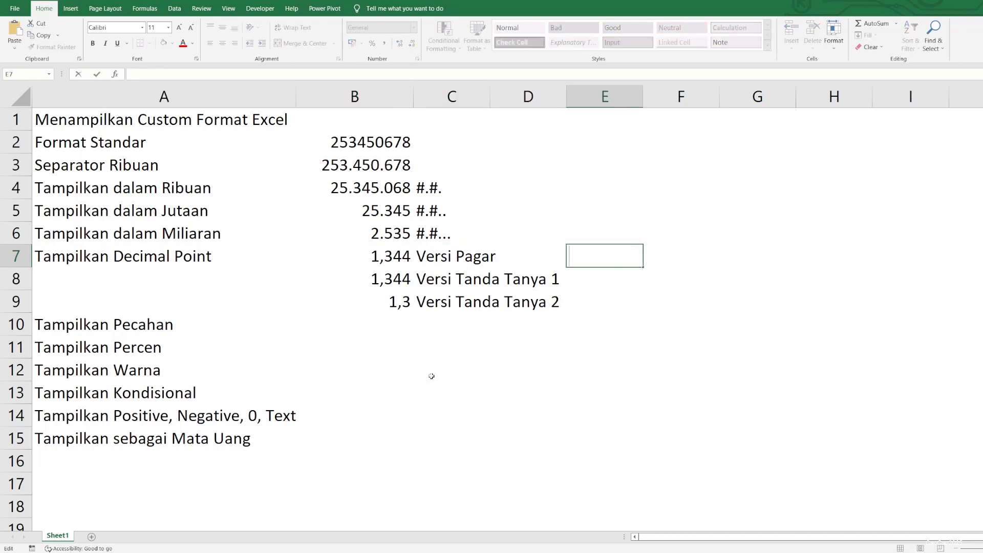
{"action": "key", "text": "ctrl+v"}
{"action": "key", "text": "Return"}
{"action": "key", "text": "Up"}
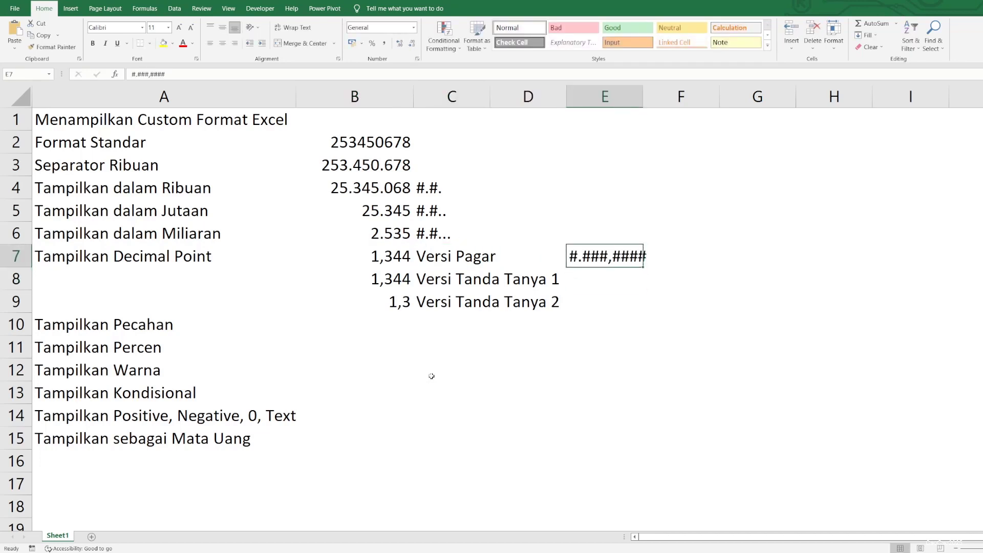
- Set the custom number format of B8 to "#.###,????", reusing the copied code with question marks for the decimals
{"action": "key", "text": "Left"}
{"action": "key", "text": "Left"}
{"action": "key", "text": "Left"}
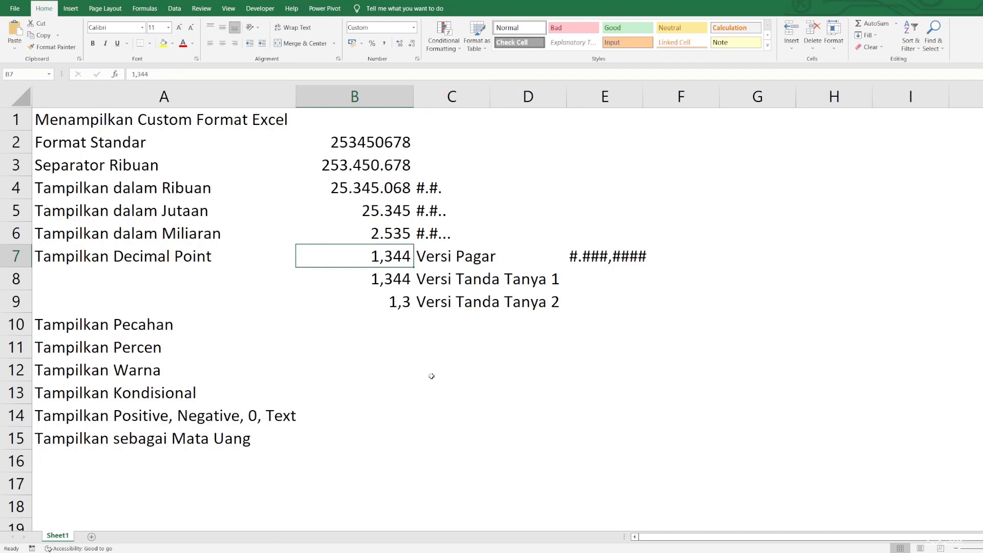
{"action": "key", "text": "Down"}
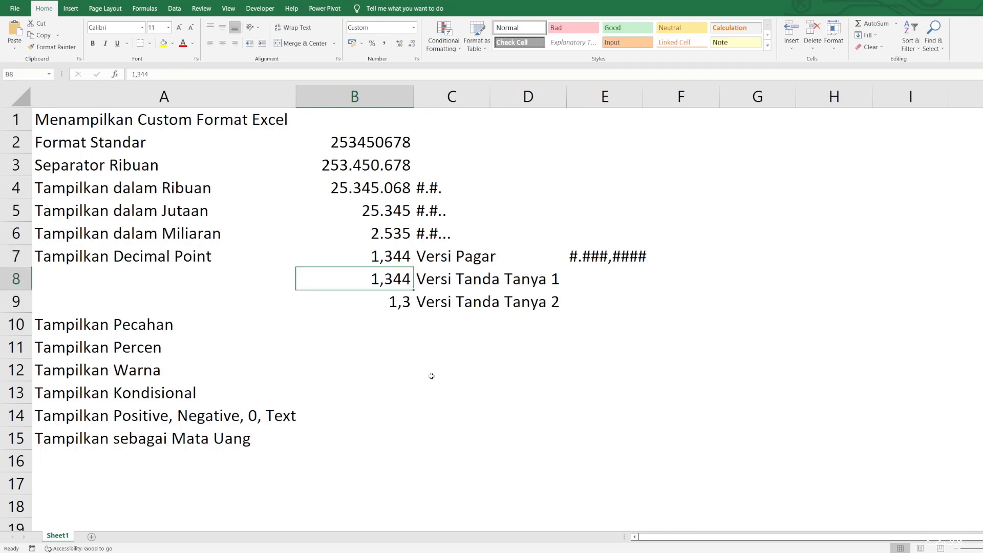
{"action": "right_click", "coordinate": [398, 282]}
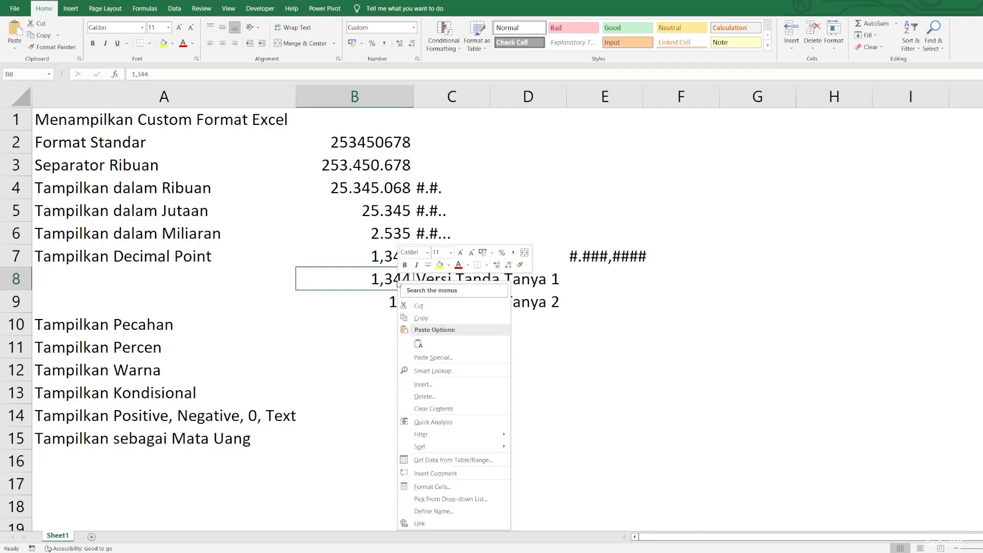
{"action": "left_click", "coordinate": [441, 487]}
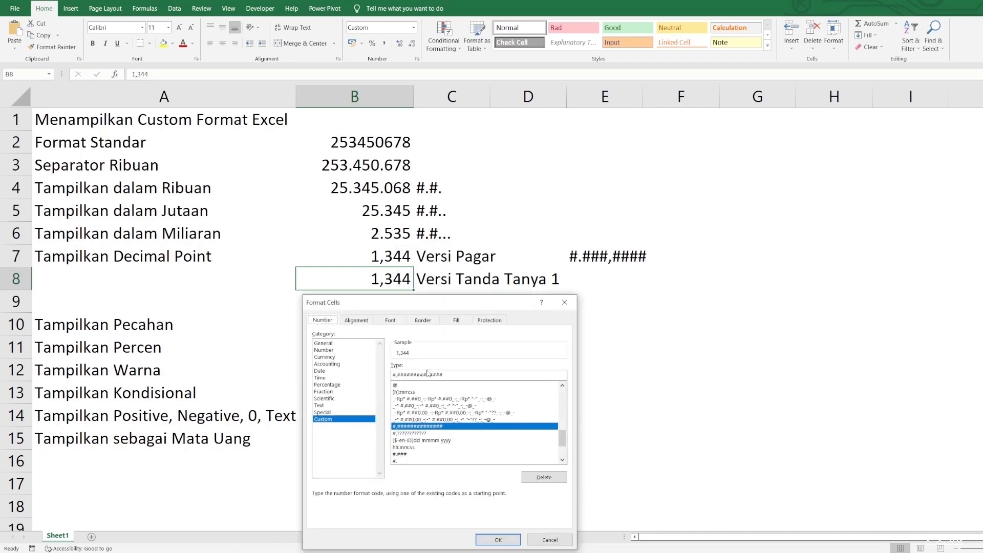
{"action": "left_click_drag", "start_coordinate": [393, 376], "coordinate": [447, 374]}
{"action": "key", "text": "ctrl+v"}
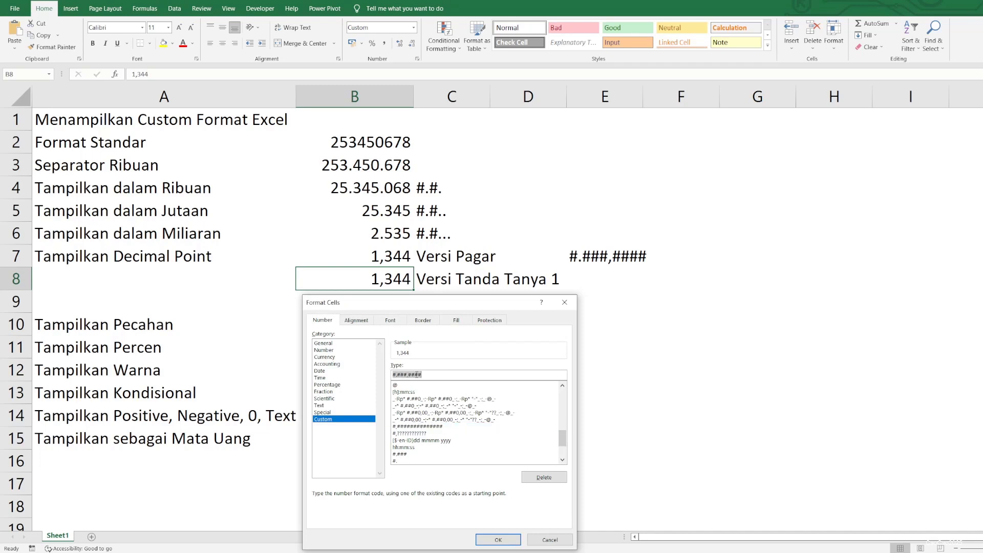
{"action": "left_click_drag", "start_coordinate": [409, 375], "coordinate": [484, 379]}
{"action": "type", "text": "????"}
{"action": "key", "text": "Return"}
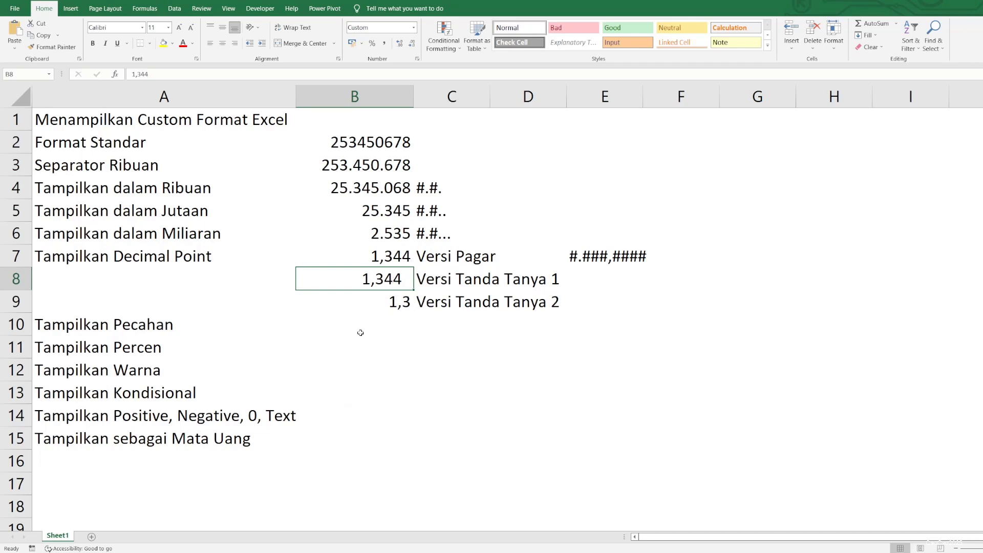
- Shorten the custom number format of B8 to "#.###,???" with three question marks for the decimals
{"action": "double_click", "coordinate": [411, 279]}
{"action": "key", "text": "Escape"}
{"action": "right_click", "coordinate": [398, 281]}
{"action": "left_click", "coordinate": [431, 485]}
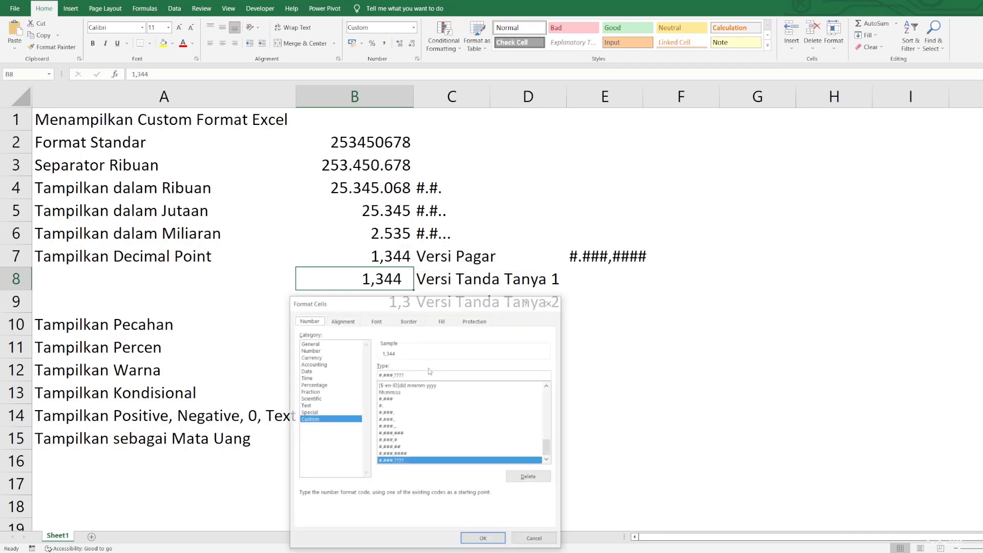
{"action": "left_click", "coordinate": [441, 375]}
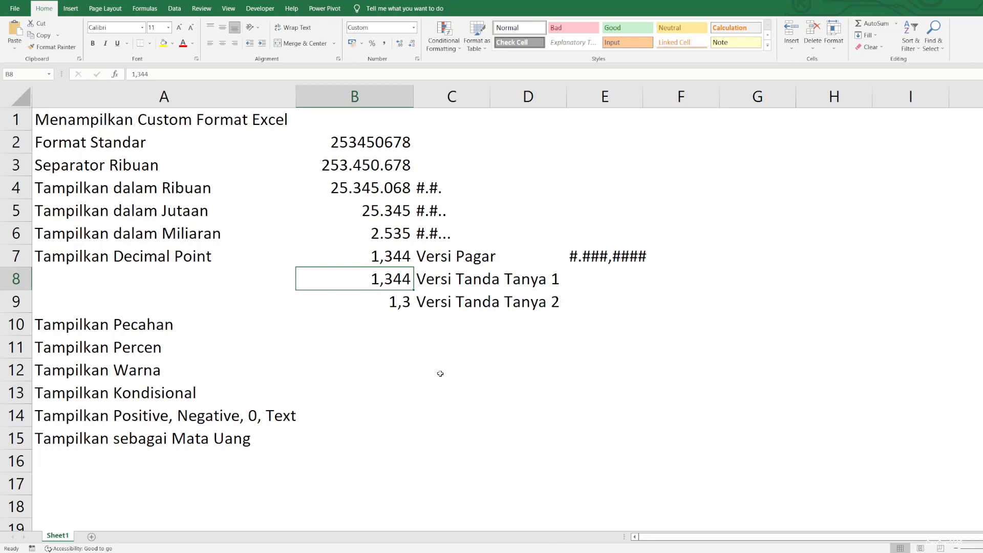
- Replace the custom number format of B9 with a code that uses question marks as its decimal placeholders
{"action": "left_click", "coordinate": [391, 306]}
{"action": "right_click", "coordinate": [391, 306]}
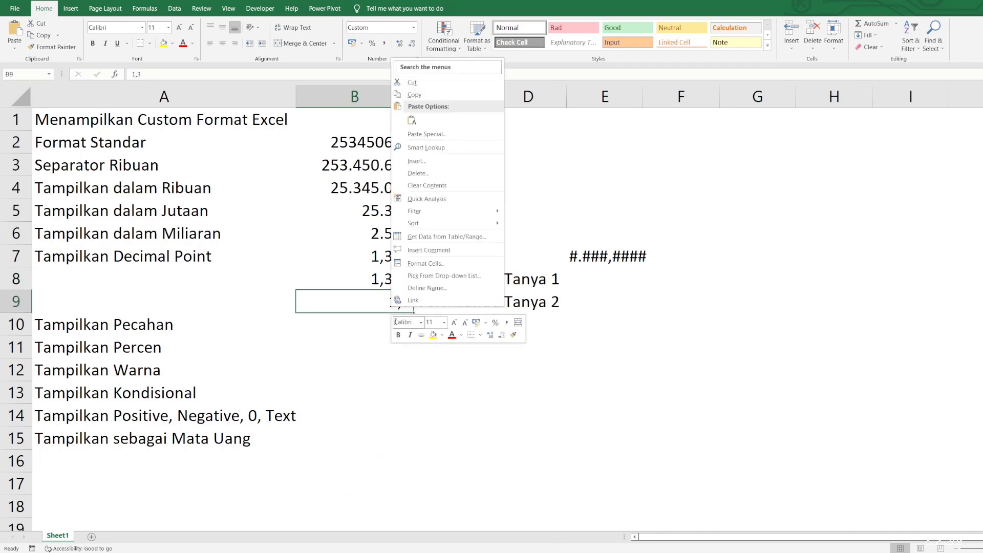
{"action": "left_click", "coordinate": [443, 263]}
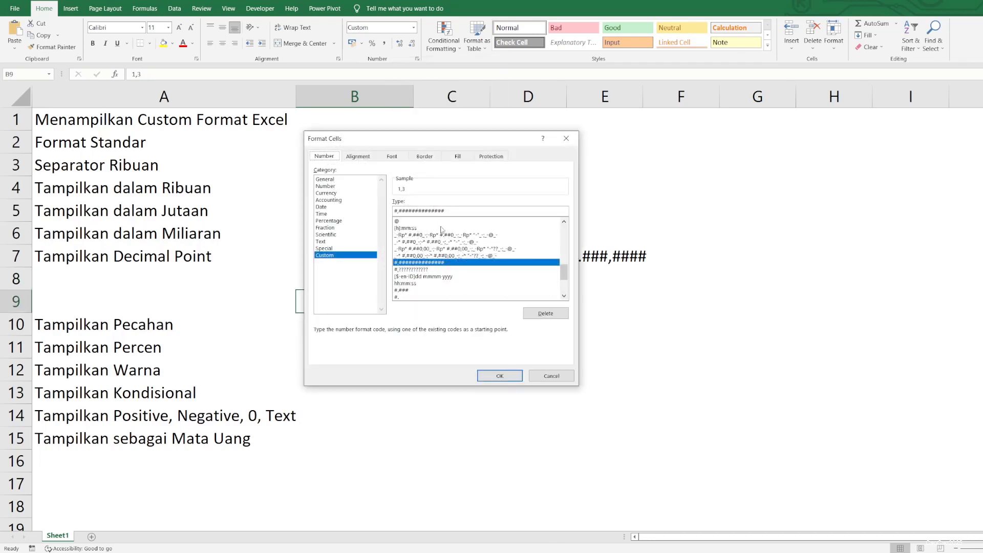
{"action": "left_click_drag", "start_coordinate": [449, 211], "coordinate": [305, 211]}
{"action": "type", "text": "#"}
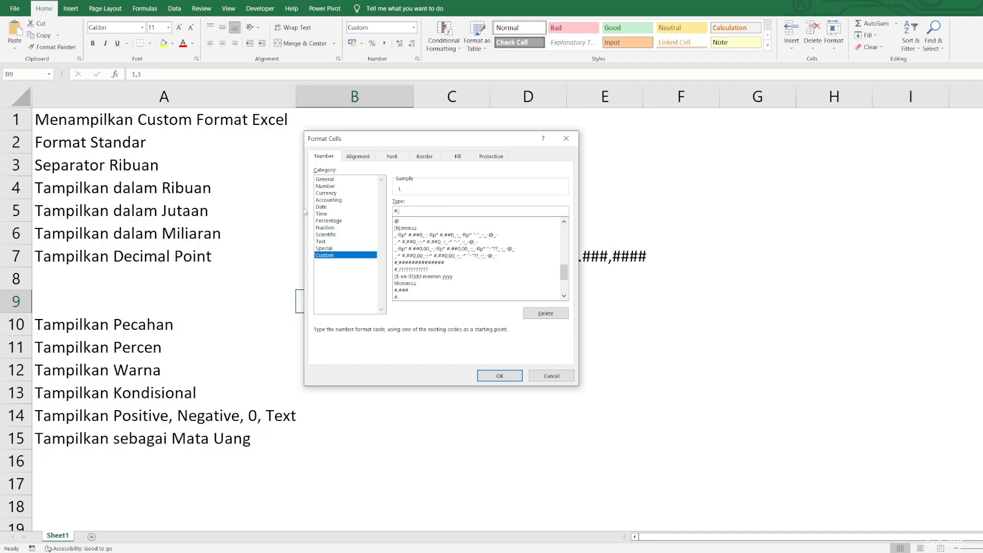
{"action": "type", "text": ",#,"}
{"action": "key", "text": "BackSpace"}
{"action": "key", "text": "BackSpace"}
{"action": "key", "text": "BackSpace"}
{"action": "key", "text": "Return"}
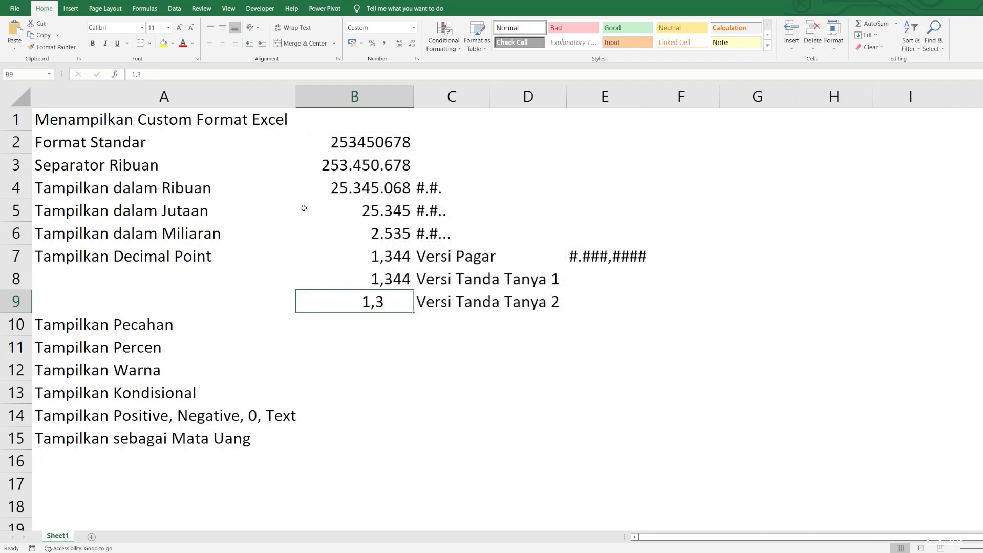
- Set the custom number format of B8 to "#.###,????" with four question marks for the decimals
{"action": "right_click", "coordinate": [392, 282]}
{"action": "left_click", "coordinate": [429, 490]}
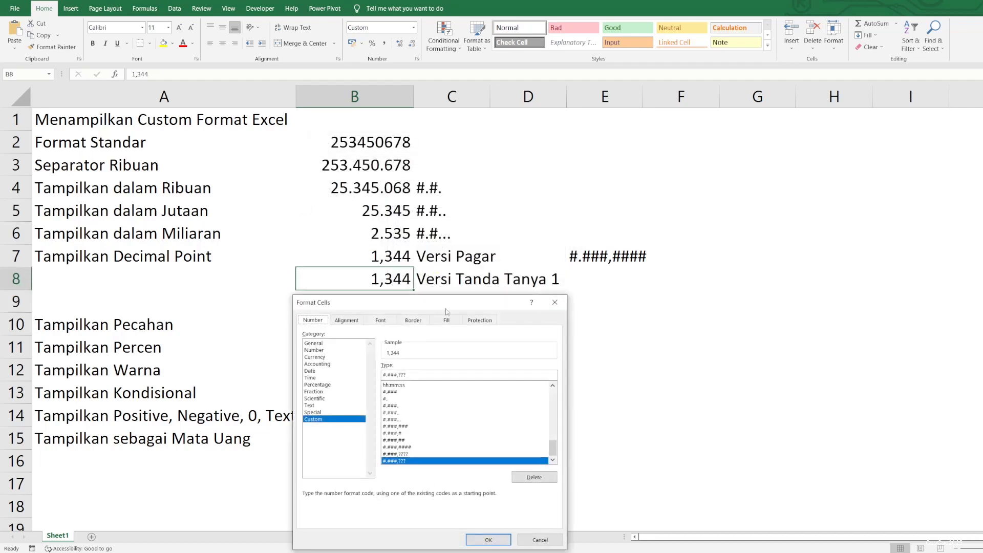
{"action": "left_click", "coordinate": [434, 378]}
{"action": "type", "text": "?"}
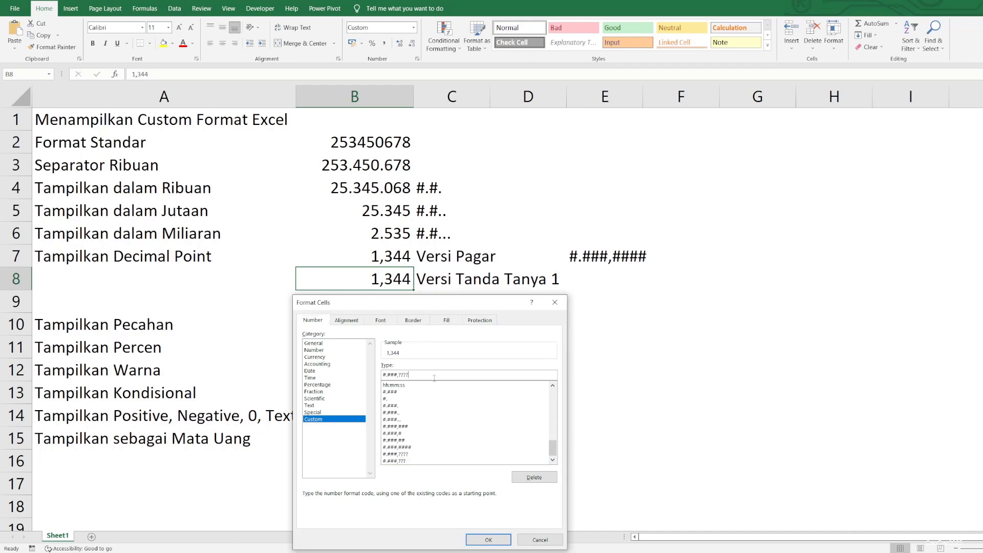
{"action": "key", "text": "Return"}
{"action": "key", "text": "shift+Down"}
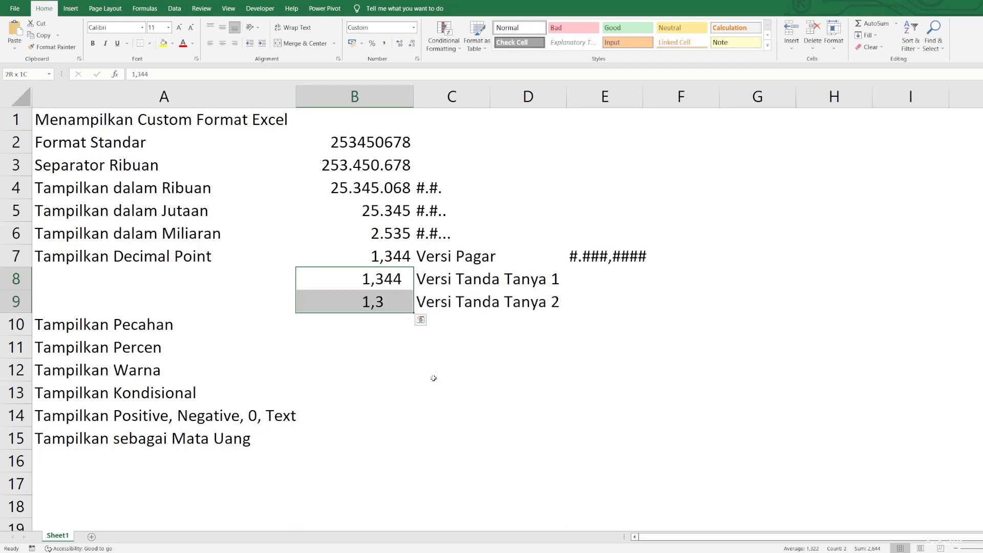
{"action": "key", "text": "shift+Up"}
{"action": "key", "text": "shift+Up"}
{"action": "key", "text": "shift+Down"}
- Put 2131 in front of the number in B8 and extend the number in B9 to 2331,3
{"action": "key", "text": "F2"}
{"action": "key", "text": "Home"}
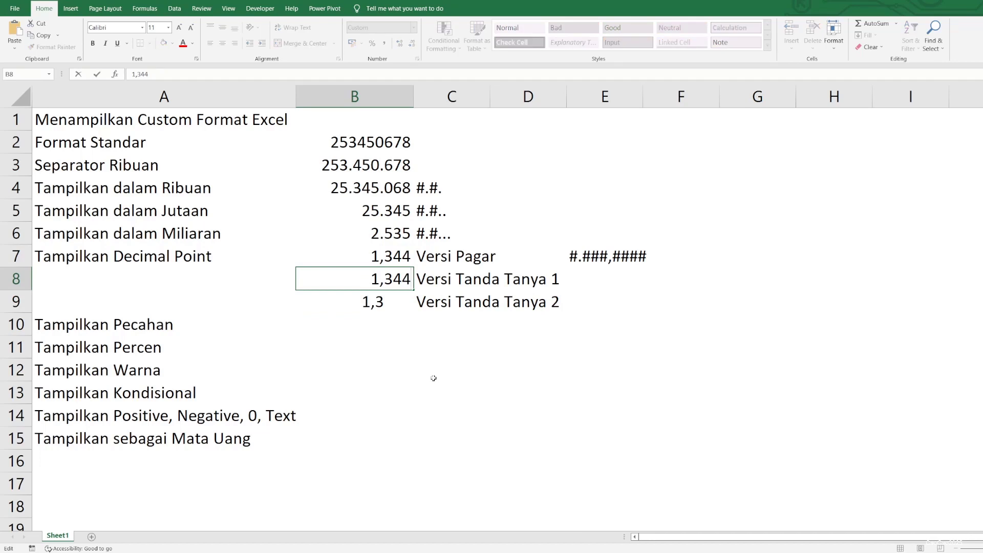
{"action": "type", "text": "2131"}
{"action": "key", "text": "Return"}
{"action": "key", "text": "F2"}
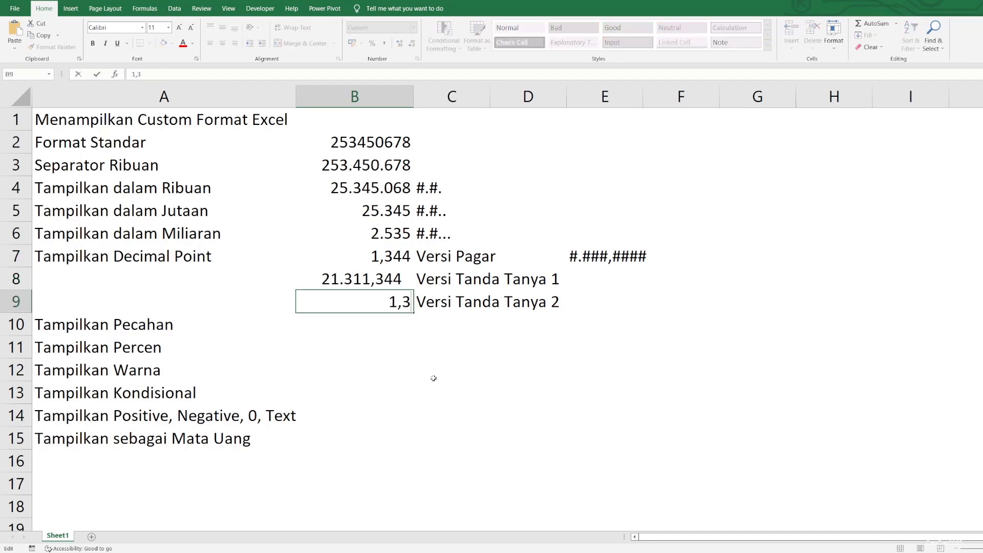
{"action": "key", "text": "Home"}
{"action": "type", "text": "2.33"}
{"action": "key", "text": "Return"}
- Compare how the decimal commas of B8 and B9 line up under the question-mark format
{"action": "key", "text": "Up"}
{"action": "key", "text": "Up"}
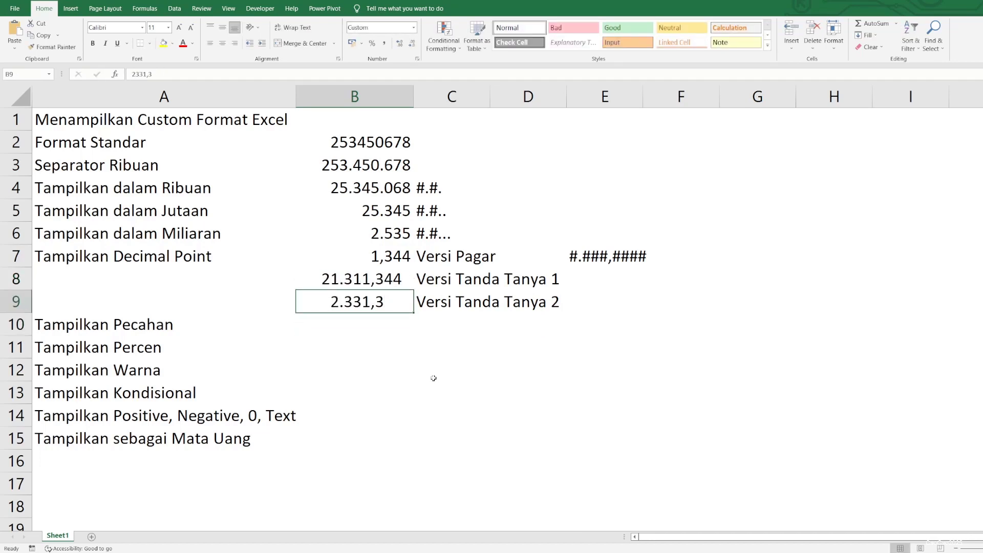
{"action": "key", "text": "Down"}
{"action": "key", "text": "Up"}
{"action": "key", "text": "Down"}
{"action": "key", "text": "Up"}
{"action": "key", "text": "shift+Down"}
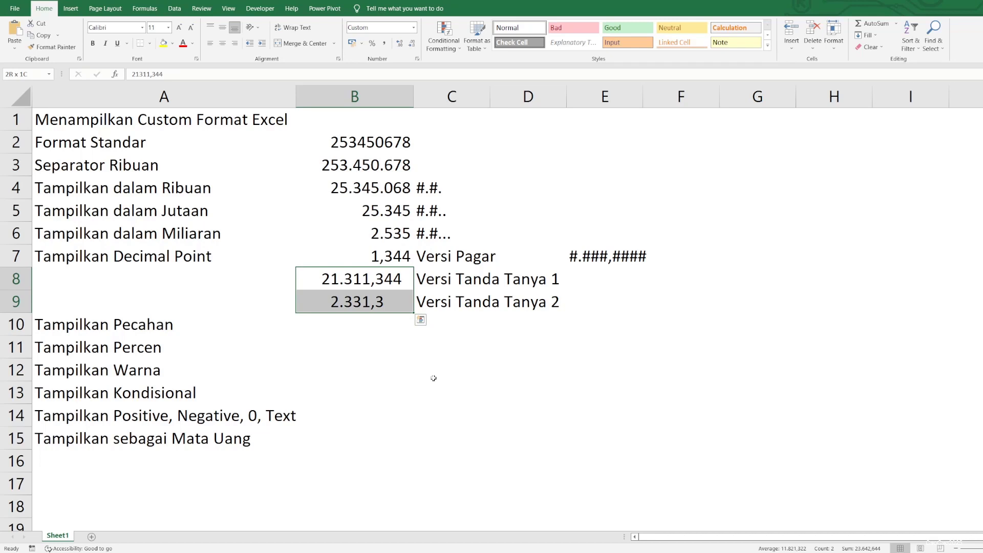
{"action": "key", "text": "Up"}
{"action": "key", "text": "Down"}
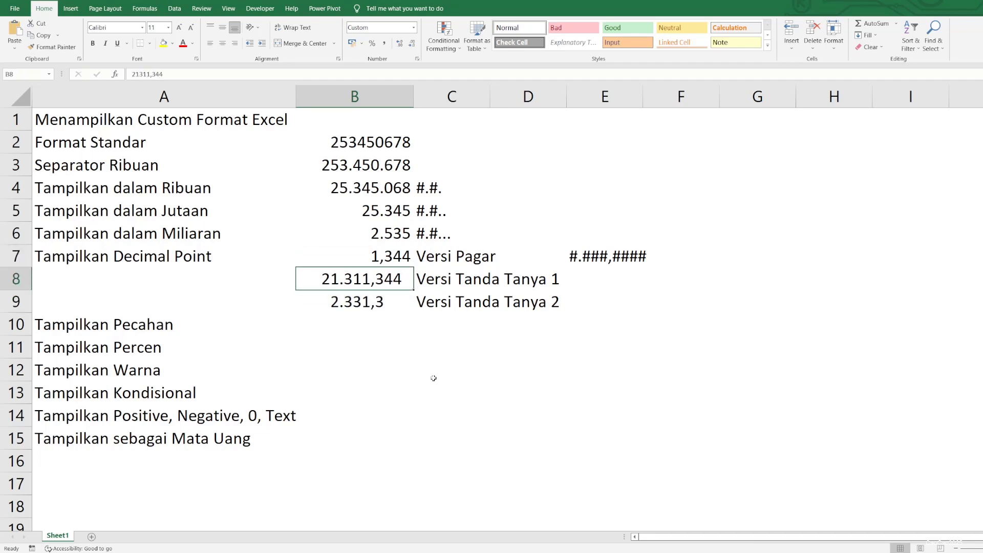
- Copy the format code "#.###,????" from B8 and note it in E8 for Versi Tanda Tanya 1
{"action": "right_click", "coordinate": [402, 275]}
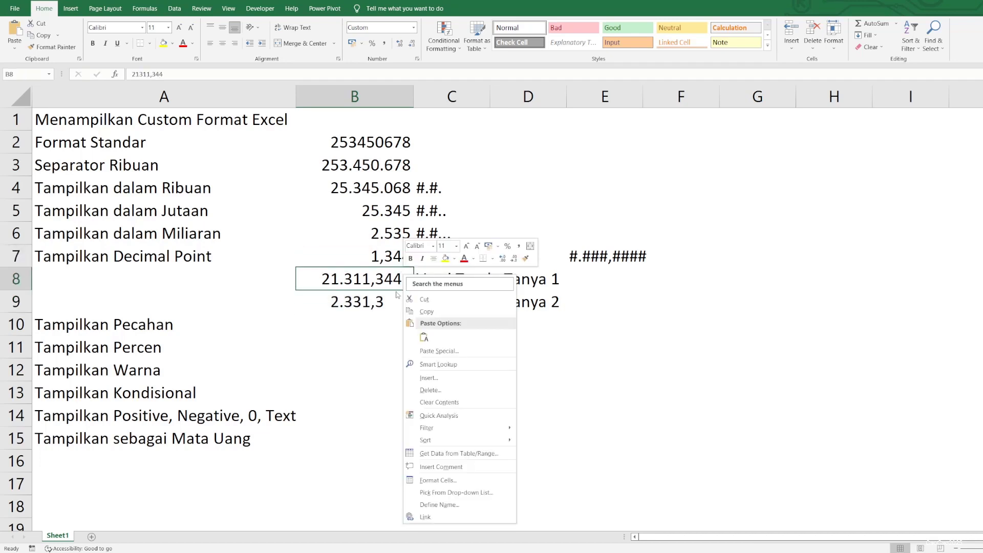
{"action": "left_click", "coordinate": [442, 474]}
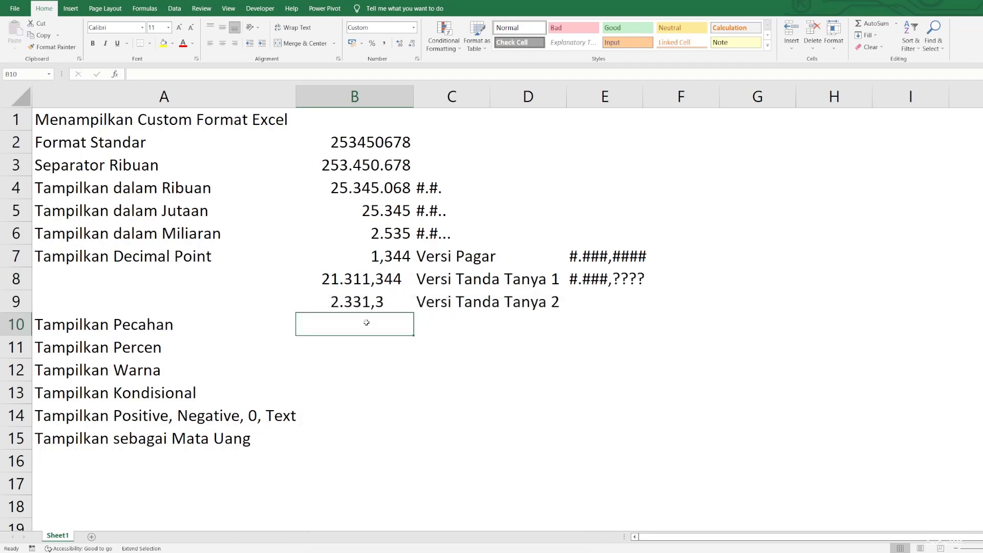
- Copy the number from B7 into B10 as the sample value for Tampilkan Pecahan
{"action": "key", "text": "Up"}
{"action": "key", "text": "Up"}
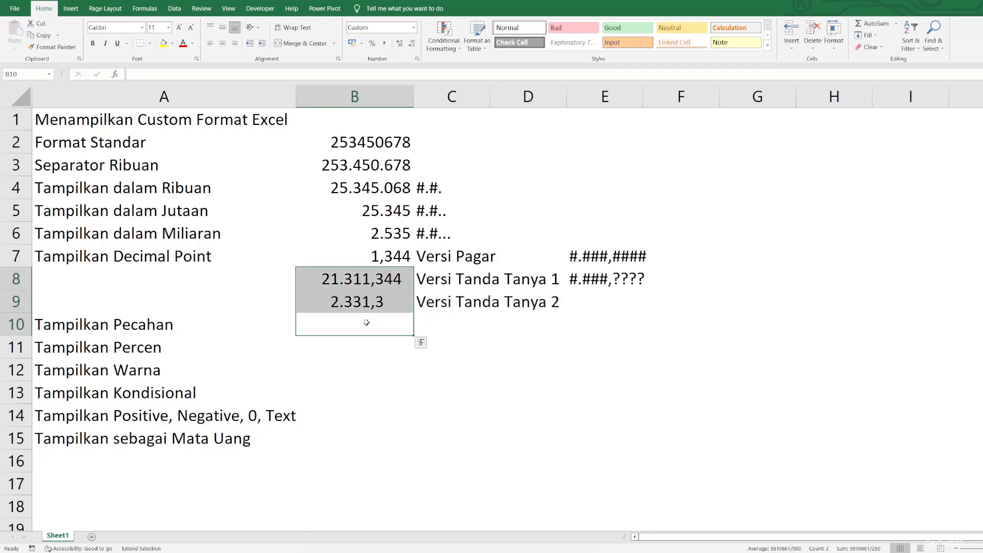
{"action": "key", "text": "F8"}
{"action": "key", "text": "Up"}
{"action": "key", "text": "Up"}
{"action": "key", "text": "Up"}
{"action": "key", "text": "ctrl+c"}
{"action": "key", "text": "Down"}
{"action": "key", "text": "Down"}
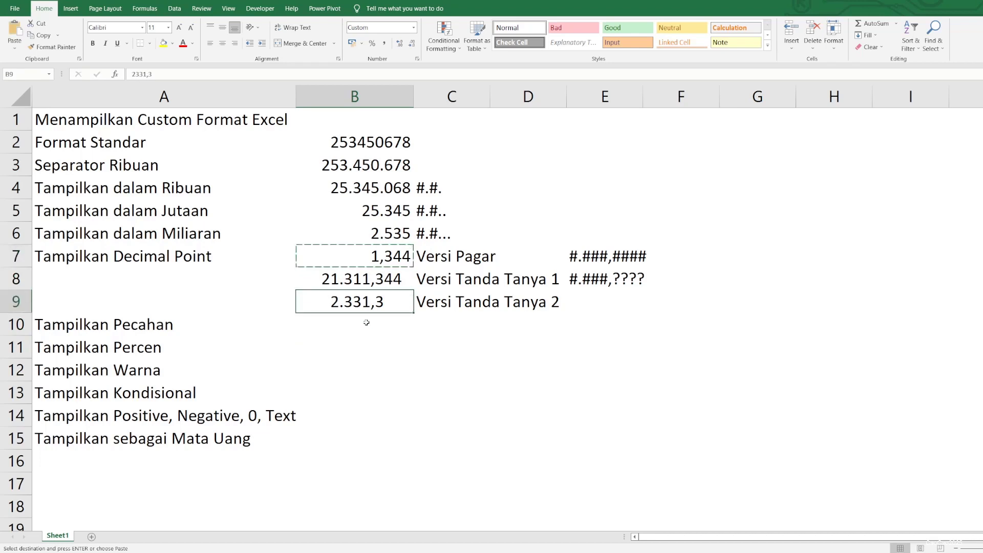
{"action": "key", "text": "Down"}
{"action": "key", "text": "ctrl+v"}
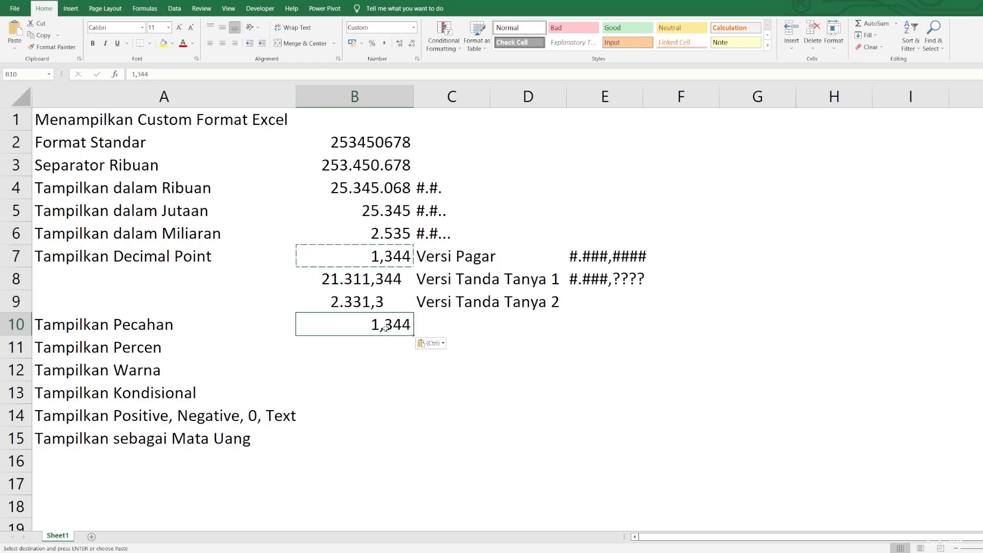
- Change the number in B10 to 121,3445
{"action": "double_click", "coordinate": [371, 324]}
{"action": "type", "text": "12"}
{"action": "key", "text": "Return"}
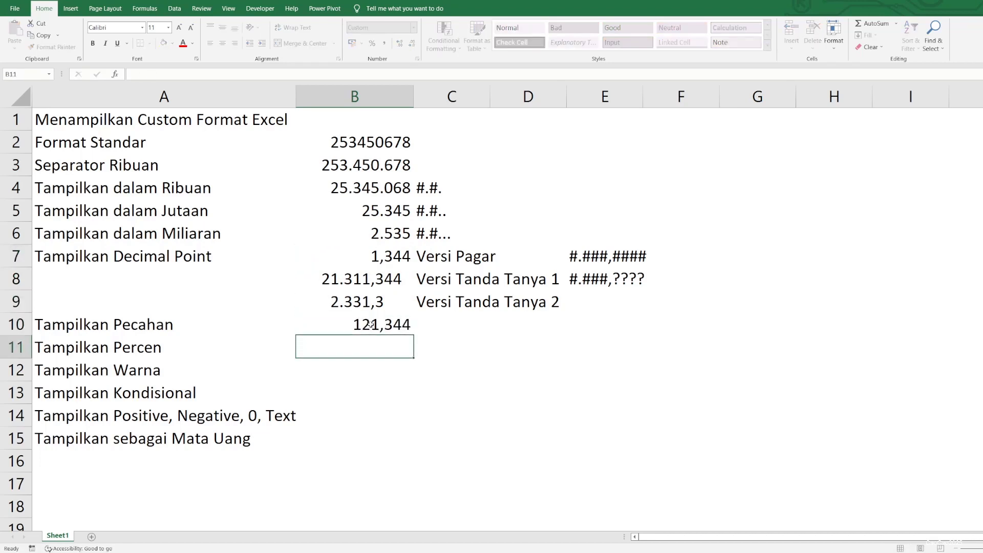
{"action": "key", "text": "Up"}
{"action": "key", "text": "F2"}
{"action": "type", "text": "5"}
{"action": "key", "text": "Return"}
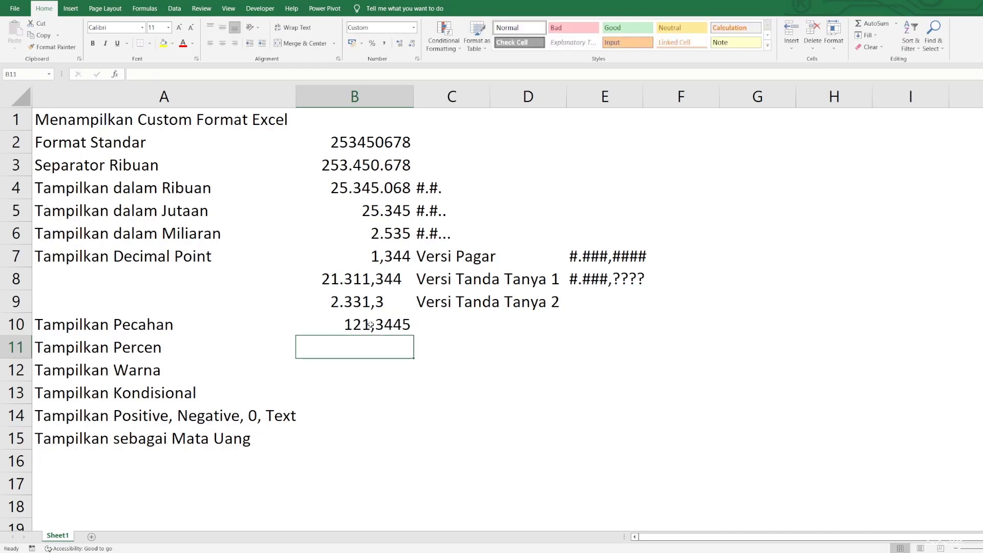
- Set the custom number format of B10 to the fraction code "#/######", starting from a four-hash denominator
{"action": "right_click", "coordinate": [370, 324]}
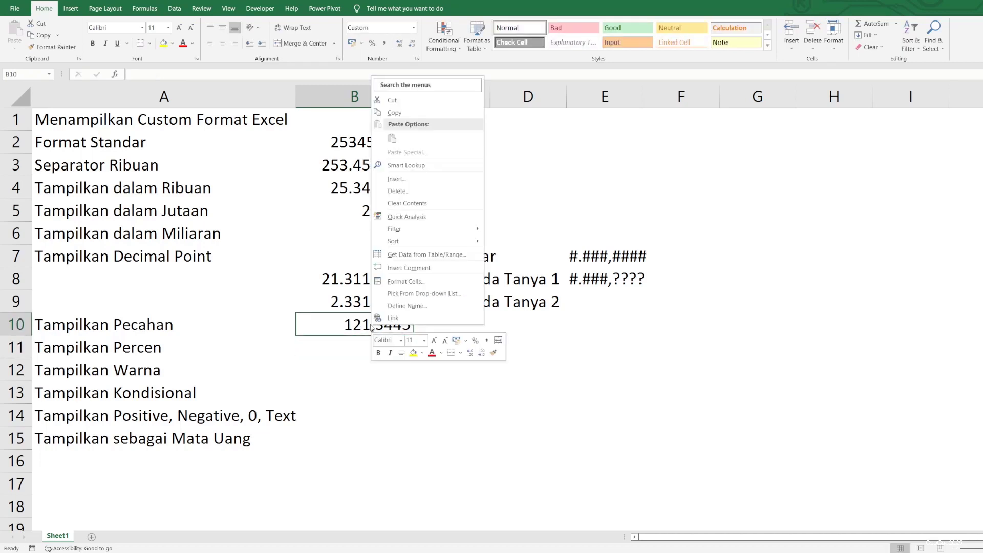
{"action": "left_click", "coordinate": [407, 282]}
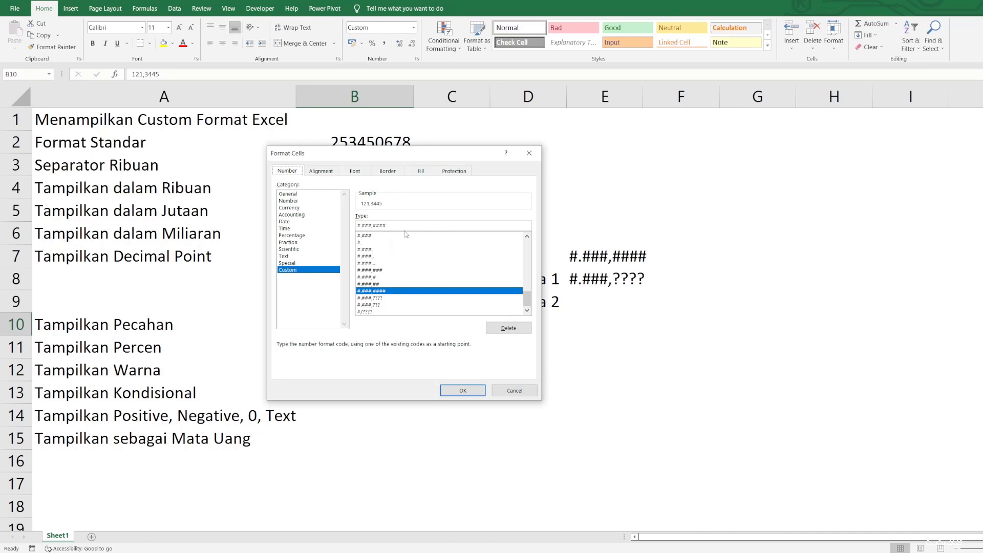
{"action": "left_click_drag", "start_coordinate": [406, 226], "coordinate": [271, 225]}
{"action": "type", "text": "#"}
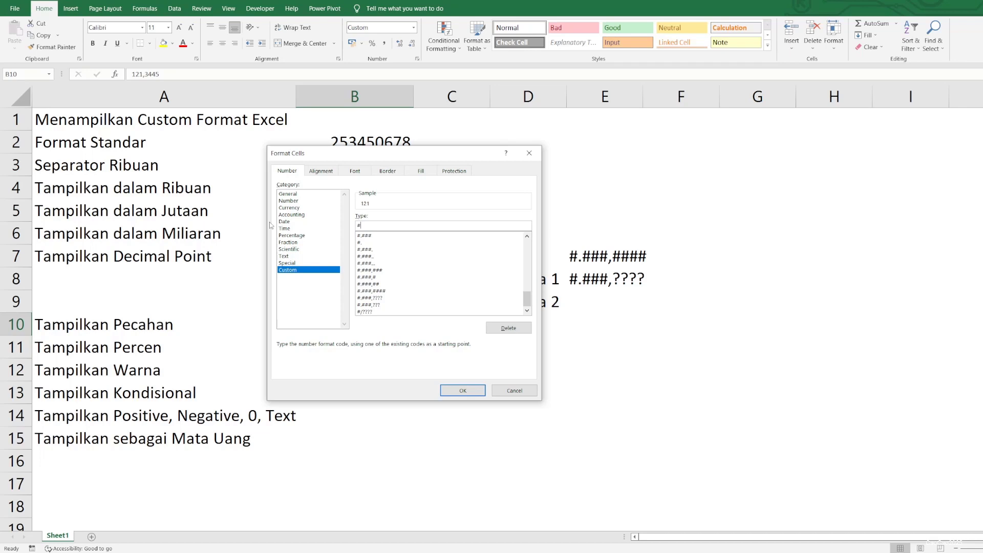
{"action": "type", "text": "/#"}
{"action": "type", "text": "###"}
{"action": "left_click_drag", "start_coordinate": [426, 153], "coordinate": [745, 141]}
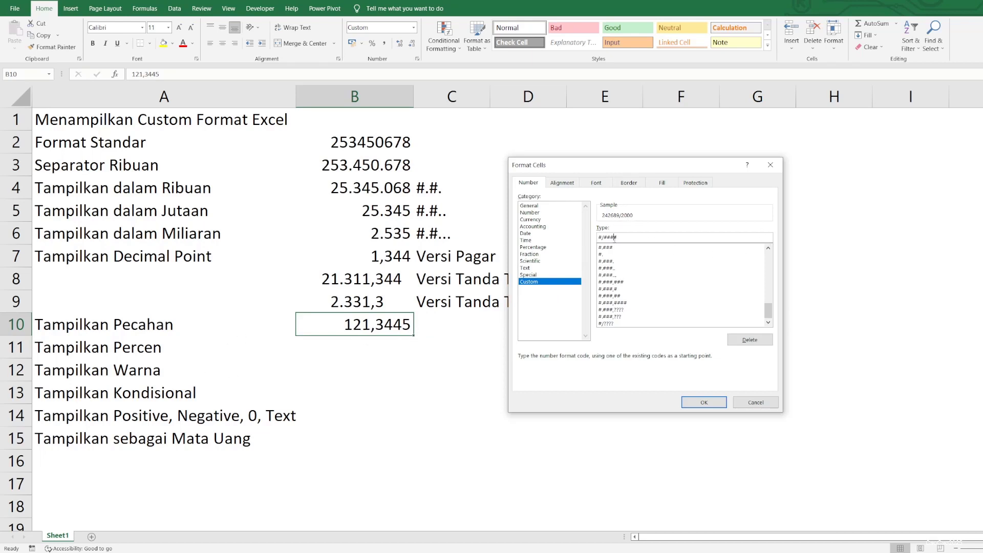
{"action": "left_click_drag", "start_coordinate": [614, 238], "coordinate": [655, 238]}
{"action": "key", "text": "BackSpace"}
{"action": "key", "text": "BackSpace"}
{"action": "type", "text": "#####"}
{"action": "key", "text": "Return"}
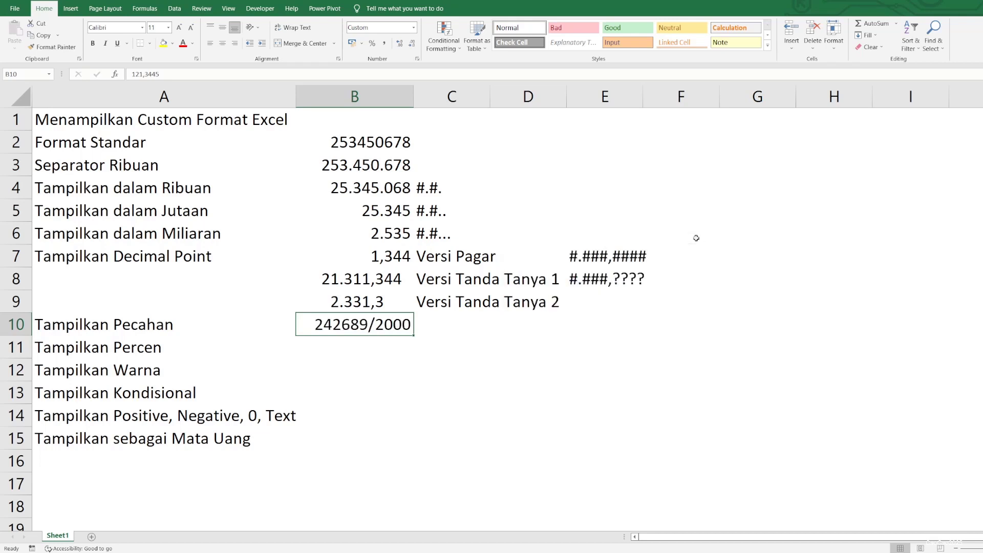
{"action": "type", "text": "2"}
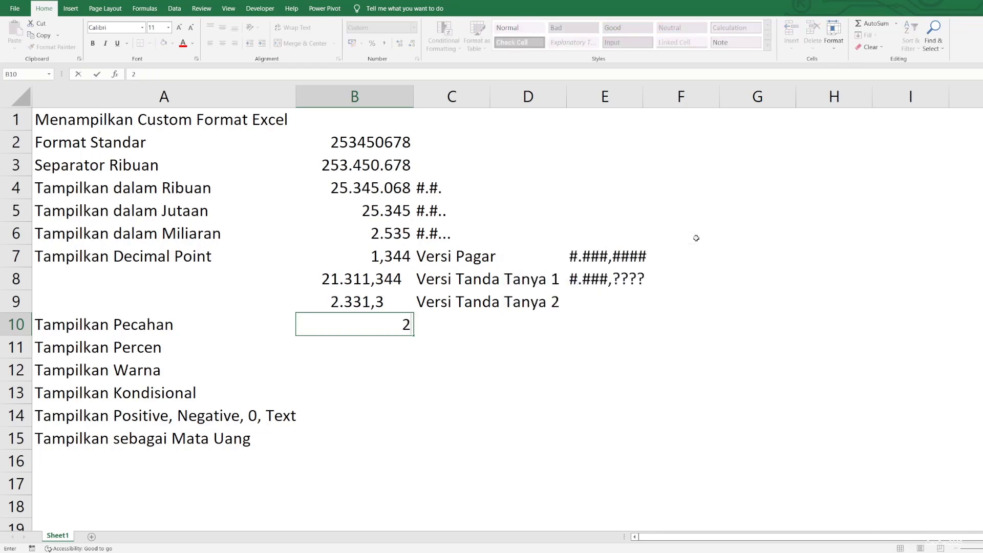
{"action": "type", "text": "m"}
{"action": "key", "text": "BackSpace"}
{"action": "type", "text": ",123123123123123123123"}
{"action": "key", "text": "Return"}
{"action": "key", "text": "Up"}
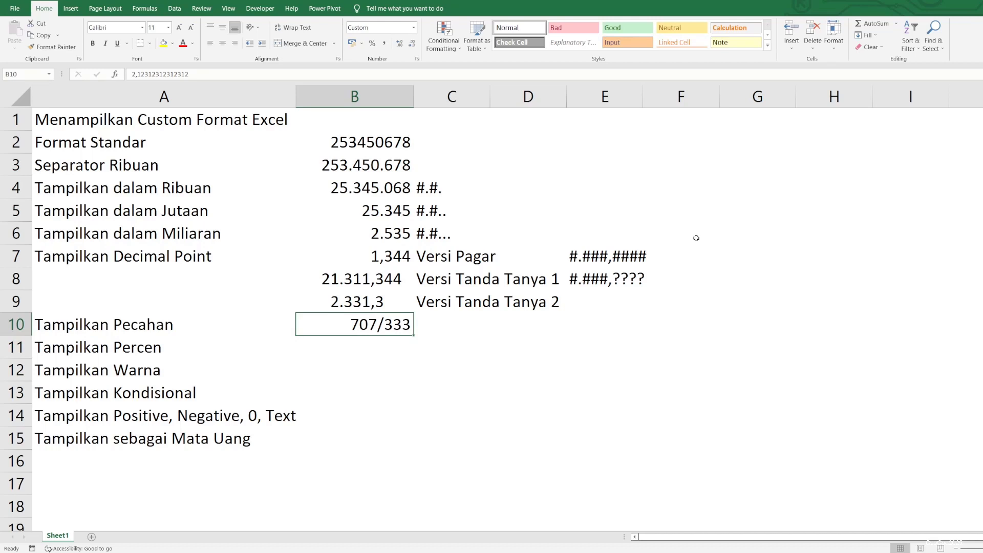
- Replace the number in B10 with 2,2131 and check the stored value
{"action": "type", "text": "2,2131"}
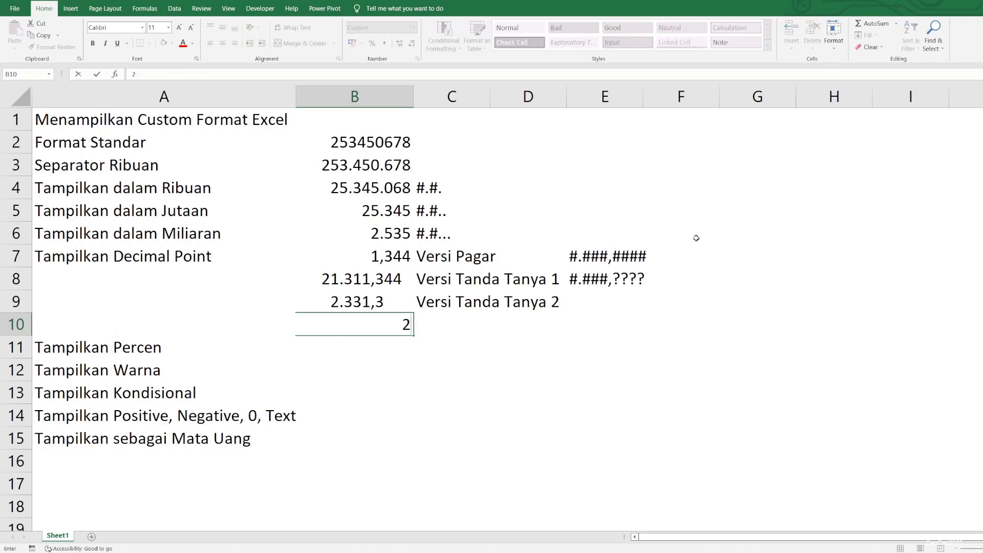
{"action": "key", "text": "Return"}
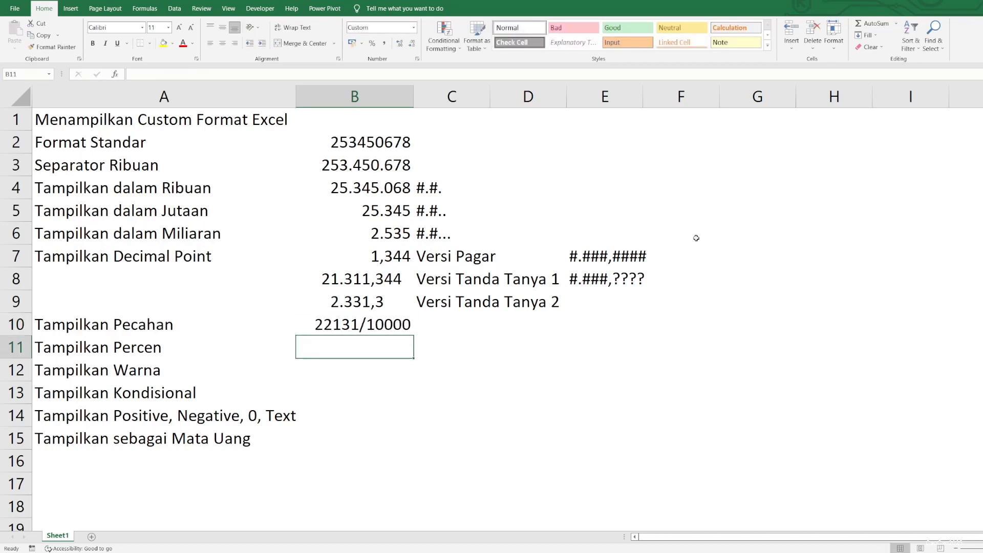
{"action": "key", "text": "Up"}
{"action": "key", "text": "F2"}
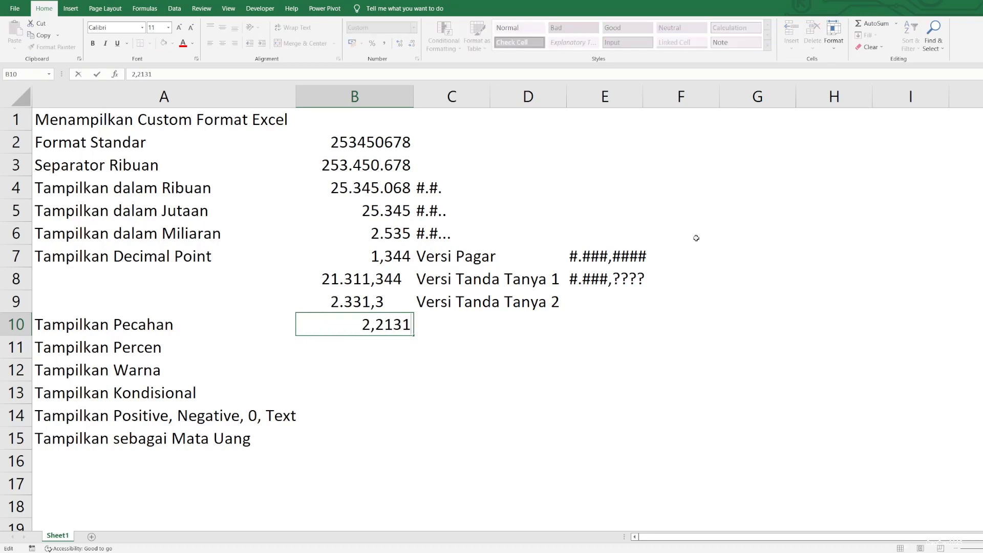
{"action": "key", "text": "Escape"}
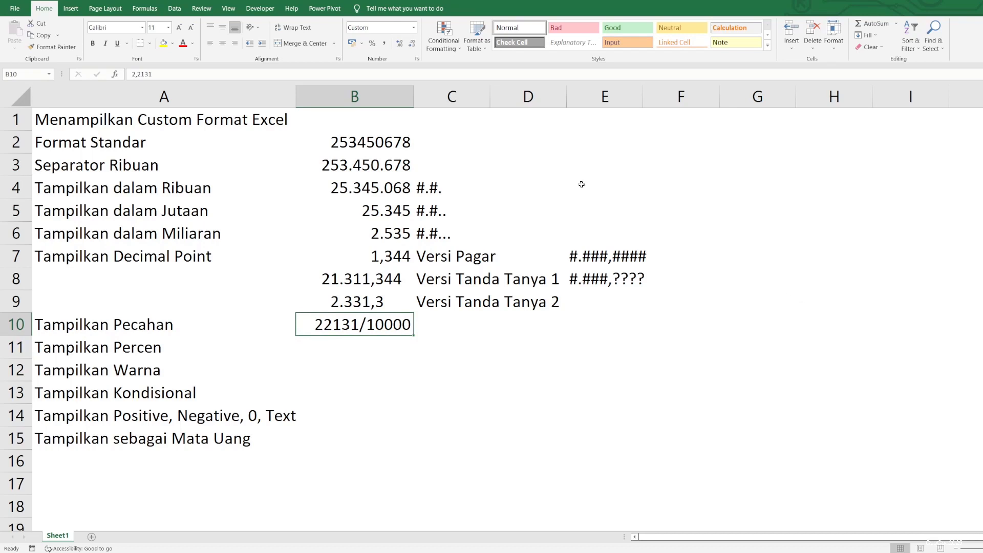
- Set the custom number format of B10 to "#/???", replacing the denominator's hashes with question marks, and copy the format code
{"action": "right_click", "coordinate": [382, 326]}
{"action": "left_click", "coordinate": [412, 287]}
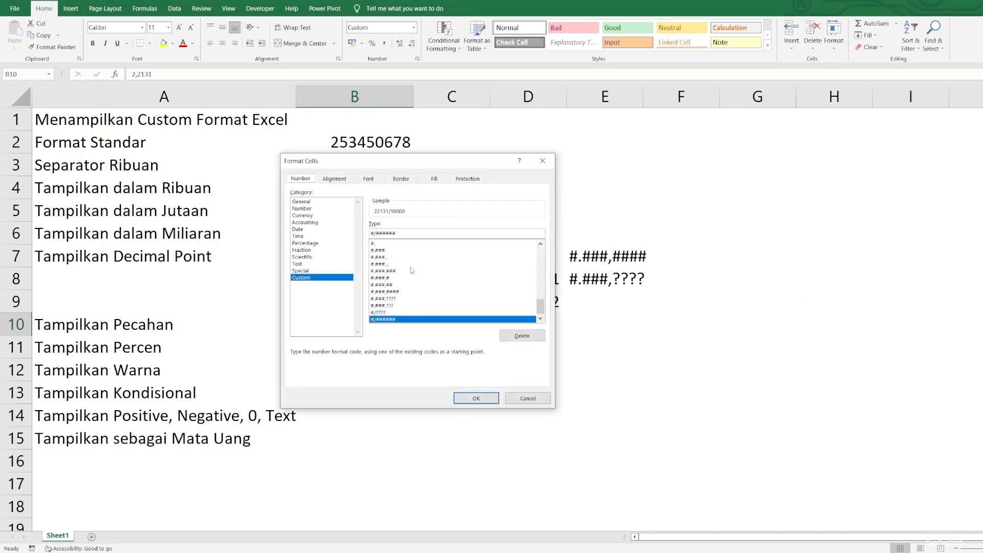
{"action": "left_click_drag", "start_coordinate": [385, 234], "coordinate": [370, 234]}
{"action": "left_click", "coordinate": [477, 231]}
{"action": "key", "text": "BackSpace"}
{"action": "key", "text": "BackSpace"}
{"action": "key", "text": "BackSpace"}
{"action": "key", "text": "BackSpace"}
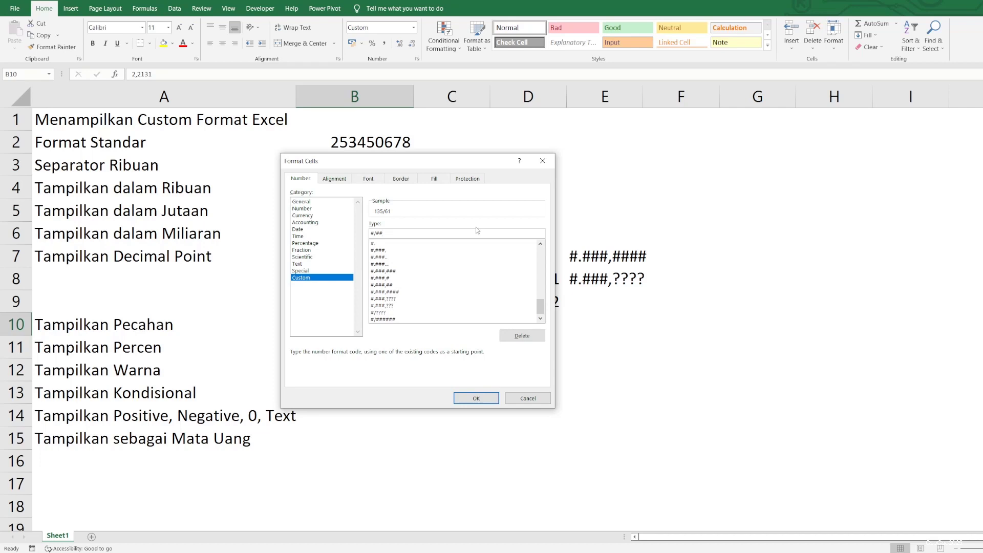
{"action": "key", "text": "BackSpace"}
{"action": "key", "text": "BackSpace"}
{"action": "type", "text": "????"}
{"action": "key", "text": "BackSpace"}
{"action": "key", "text": "ctrl+a"}
{"action": "key", "text": "Return"}
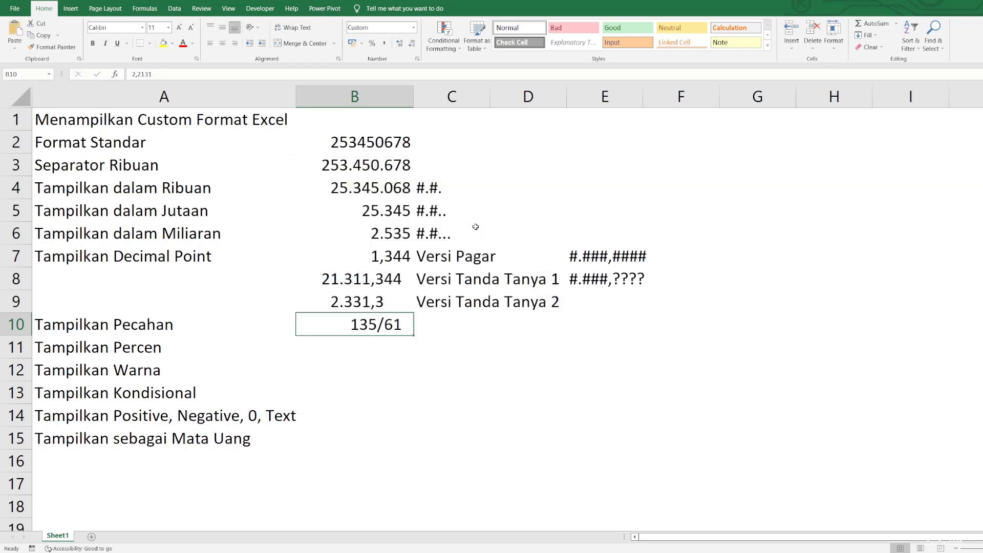
{"action": "key", "text": "Down"}
{"action": "key", "text": "Up"}
{"action": "key", "text": "Up"}
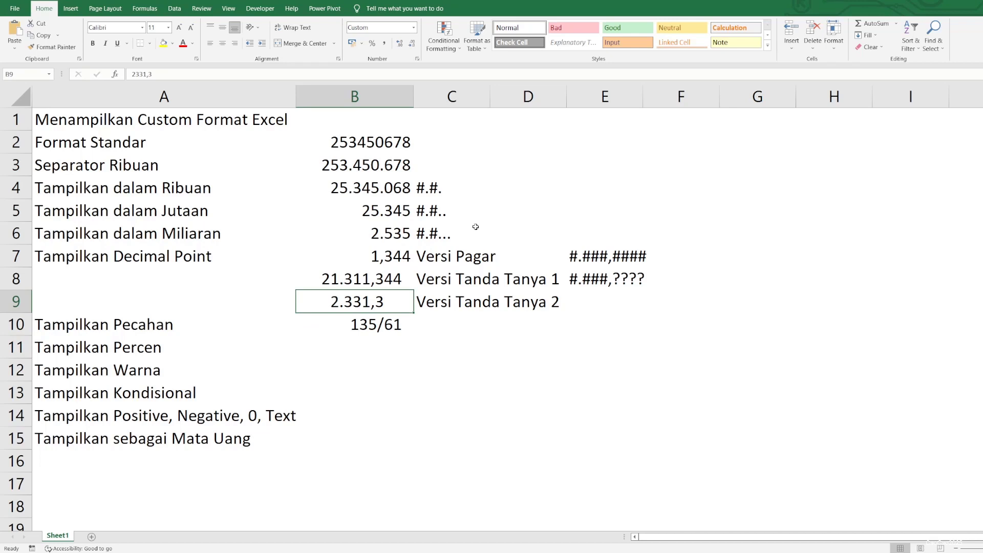
{"action": "key", "text": "Down"}
{"action": "key", "text": "Up"}
{"action": "key", "text": "ctrl+c"}
- Enter 0,6553 in B11 as the sample number for the Tampilkan Percen row
{"action": "key", "text": "Down"}
{"action": "key", "text": "Down"}
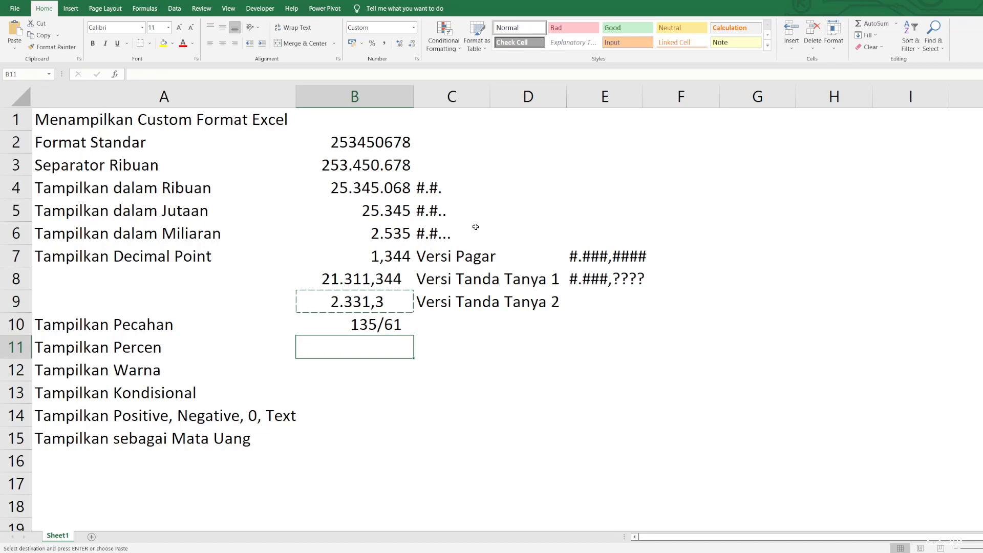
{"action": "type", "text": "0,"}
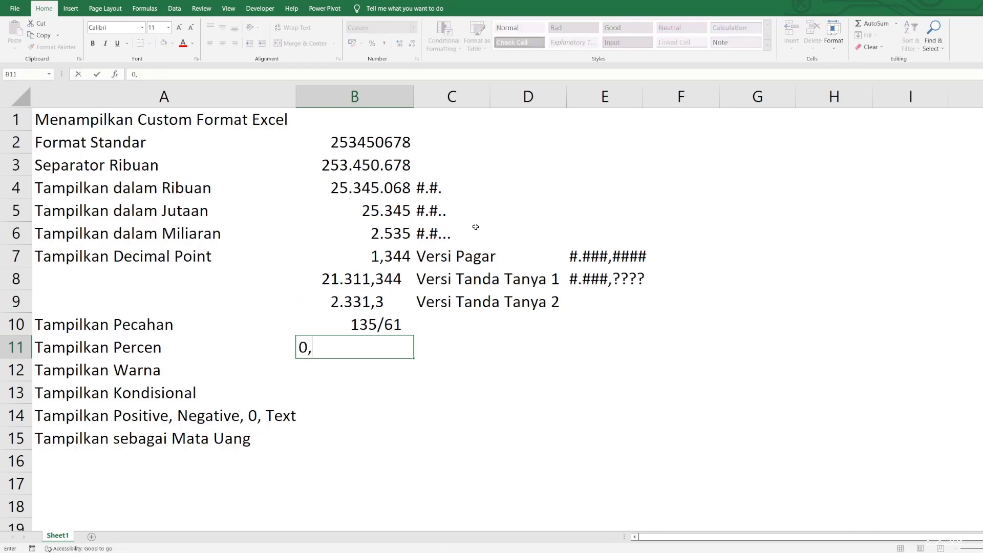
{"action": "type", "text": "6553"}
{"action": "key", "text": "Return"}
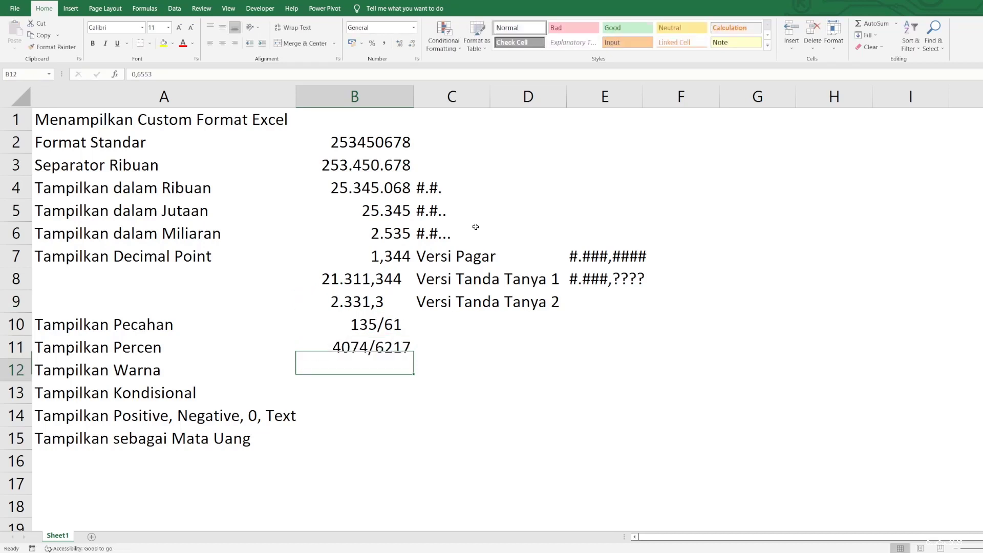
{"action": "key", "text": "Up"}
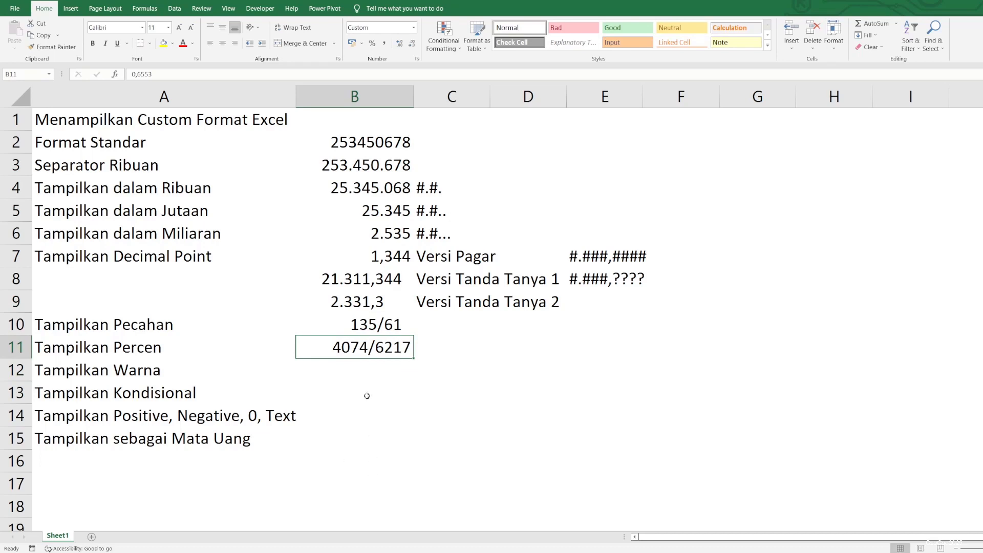
- Set the custom number format of B11 to the percentage code "#,###%"
{"action": "right_click", "coordinate": [368, 349]}
{"action": "left_click", "coordinate": [431, 305]}
{"action": "left_click", "coordinate": [414, 249]}
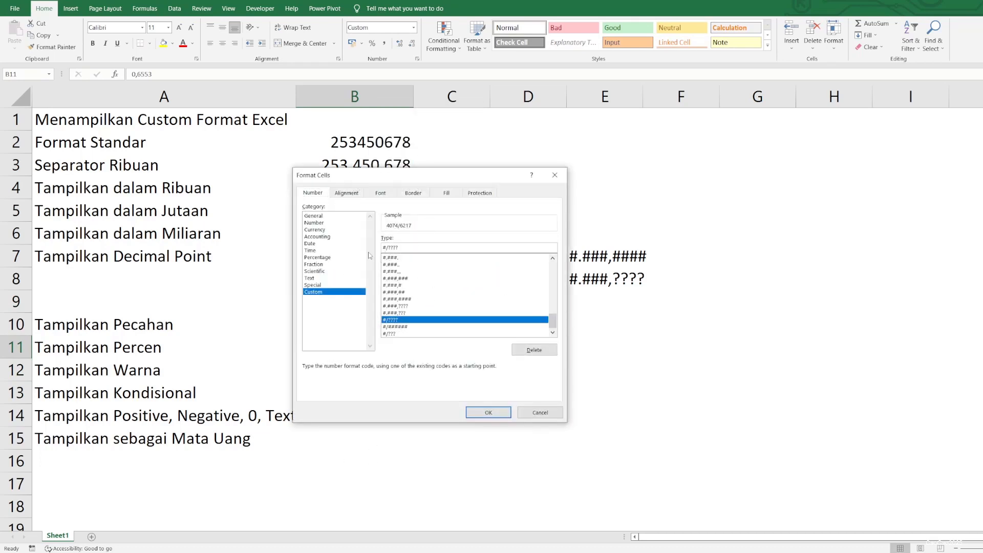
{"action": "double_click", "coordinate": [413, 249]}
{"action": "type", "text": "#"}
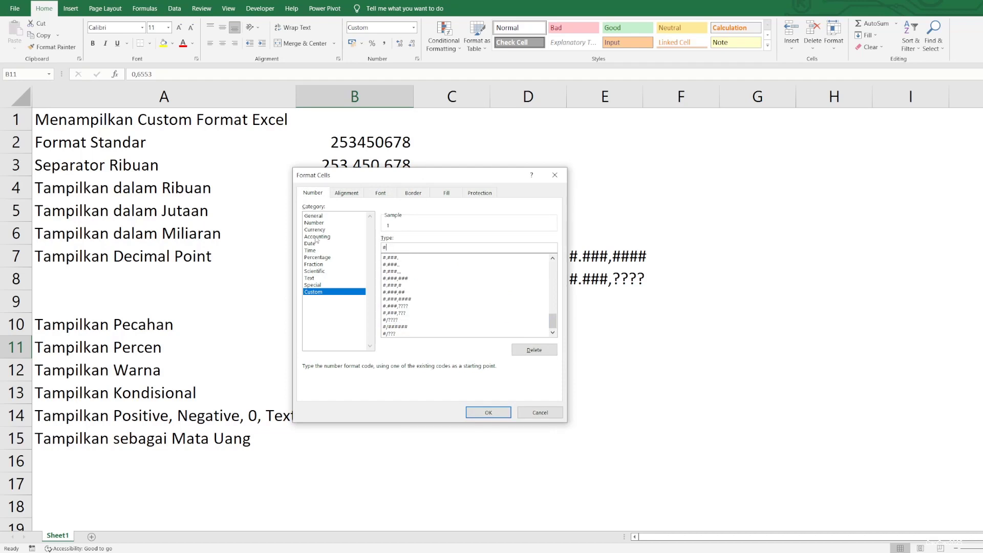
{"action": "type", "text": "%"}
{"action": "type", "text": ",##"}
{"action": "type", "text": "#"}
{"action": "key", "text": "Return"}
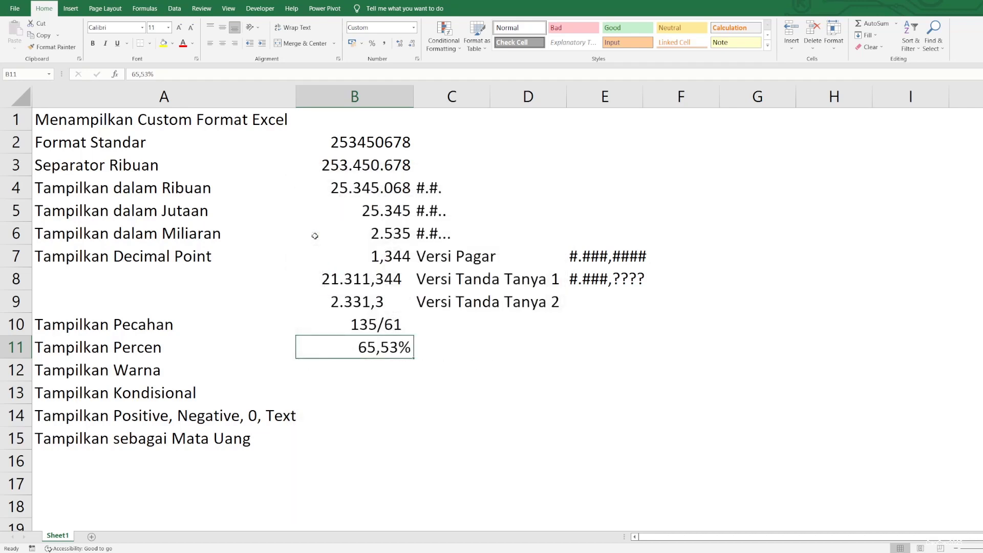
- Note the fraction format code "#/???" from B10's cell format in C10
{"action": "key", "text": "Up"}
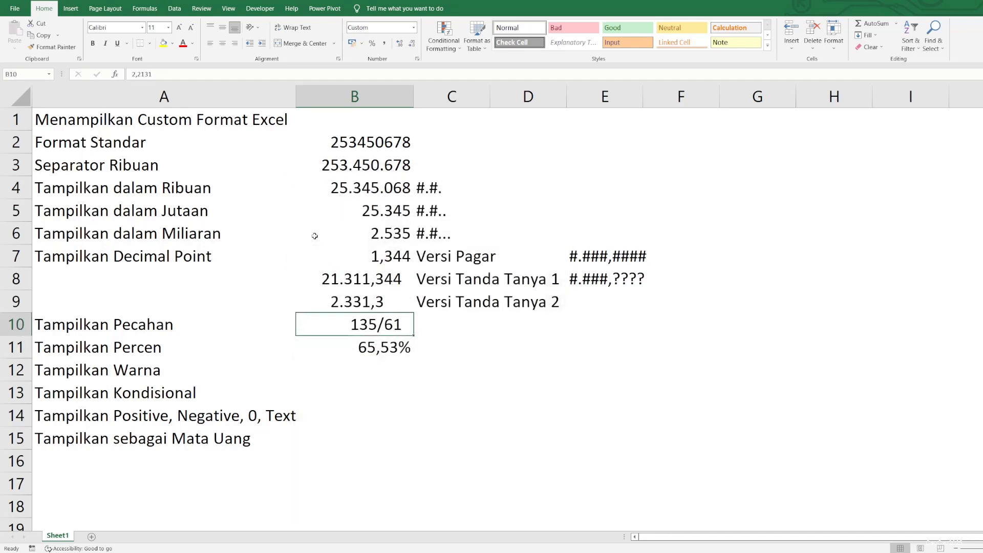
{"action": "right_click", "coordinate": [370, 331]}
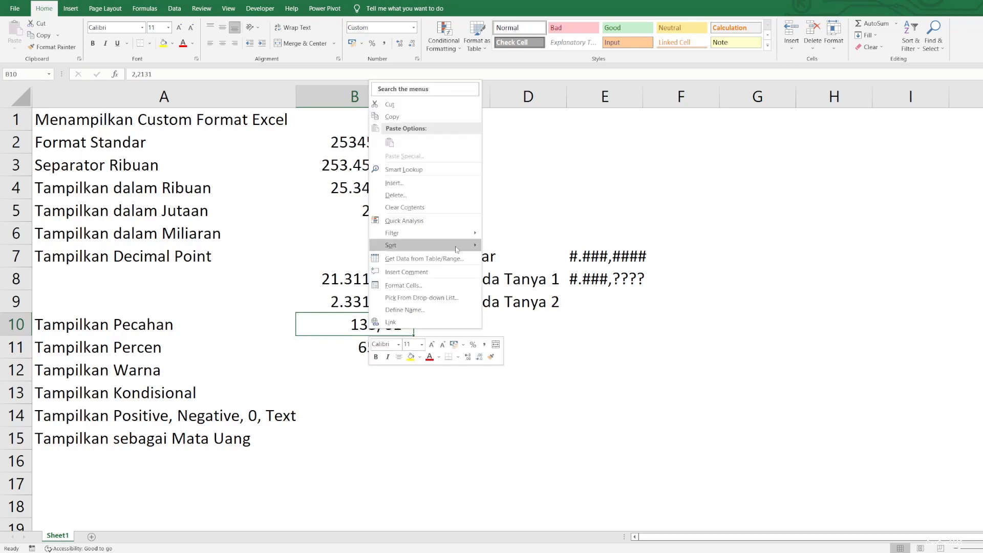
{"action": "left_click", "coordinate": [442, 284]}
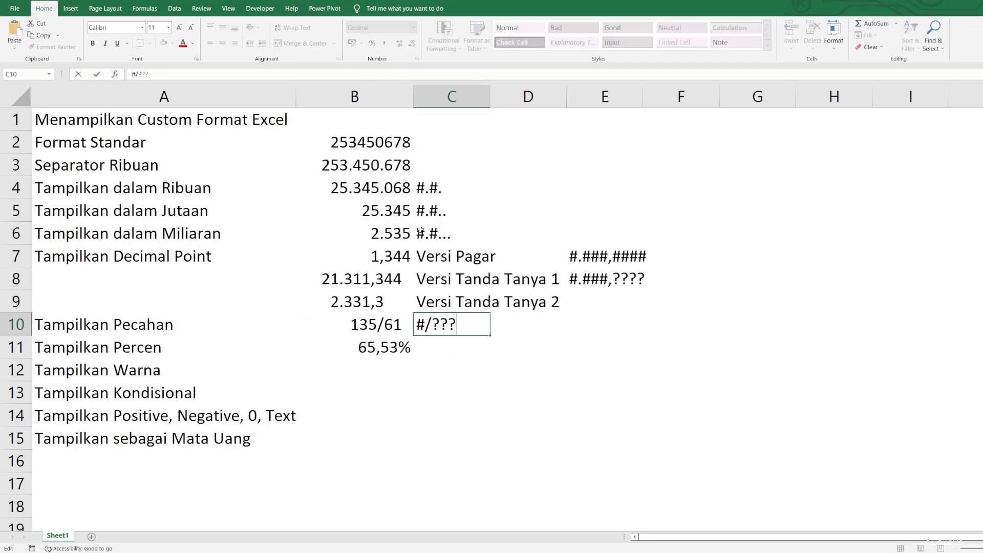
{"action": "key", "text": "Return"}
{"action": "key", "text": "Left"}
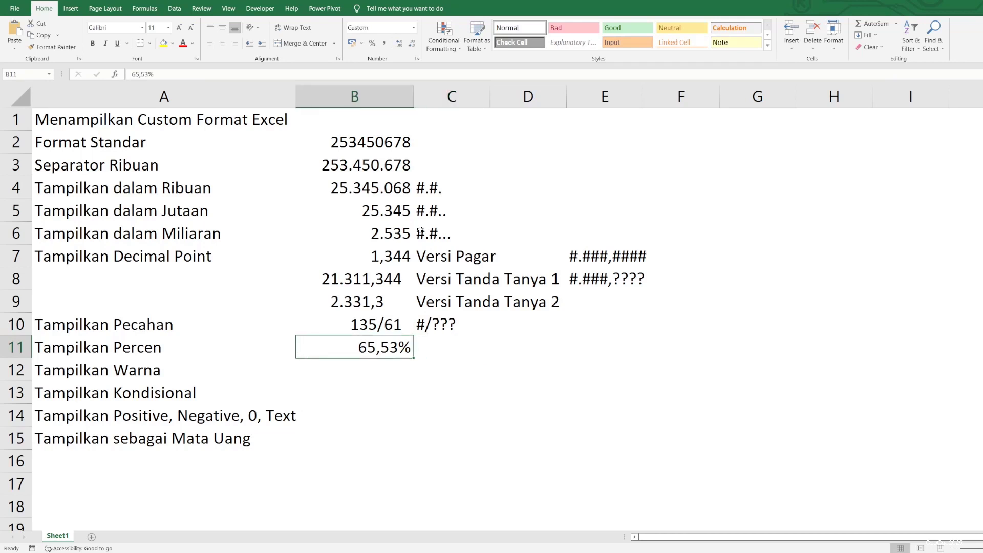
- Note the percentage format code "#,###%" in C11
{"action": "double_click", "coordinate": [435, 347]}
{"action": "type", "text": "#,###%"}
{"action": "key", "text": "Return"}
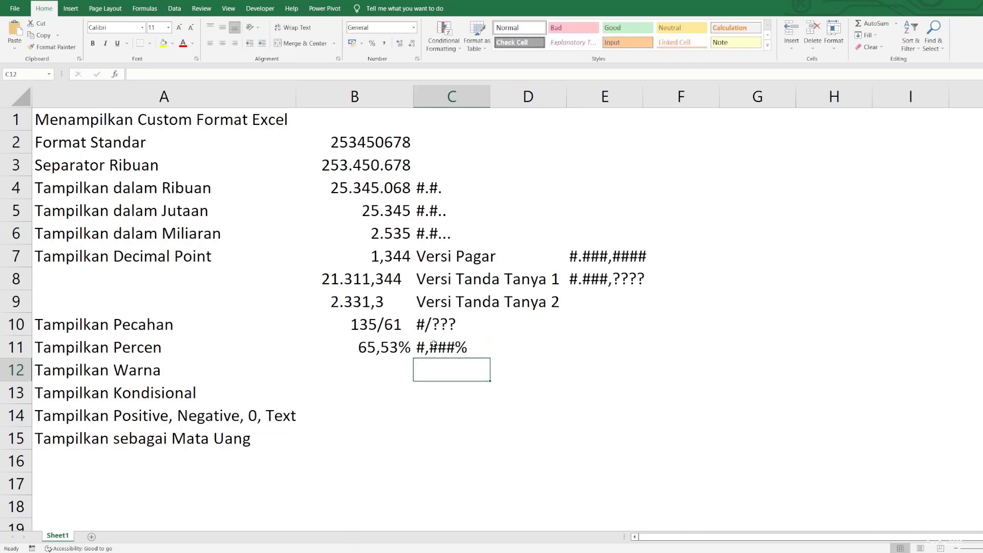
{"action": "key", "text": "Left"}
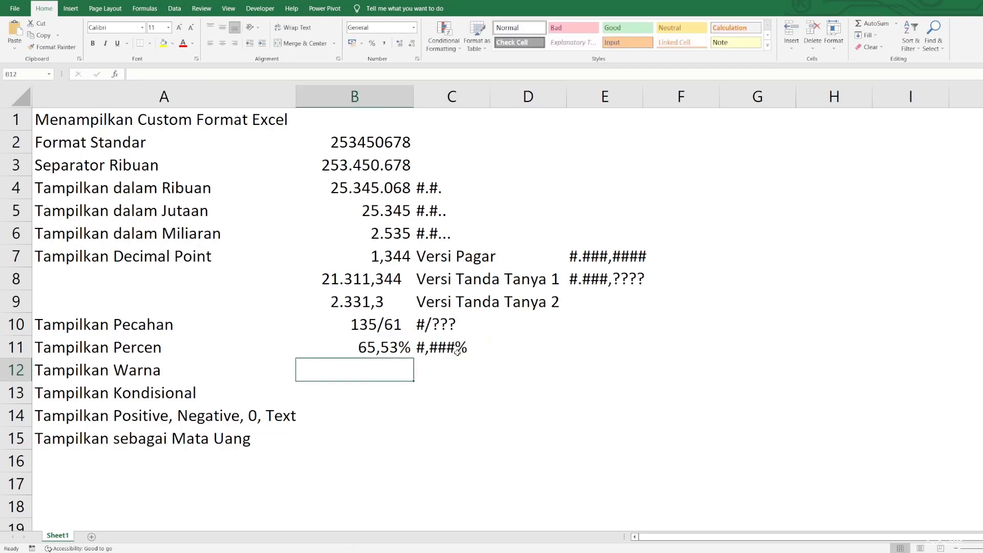
{"action": "left_click", "coordinate": [363, 307]}
{"action": "key", "text": "ctrl+c"}
{"action": "left_click", "coordinate": [366, 364]}
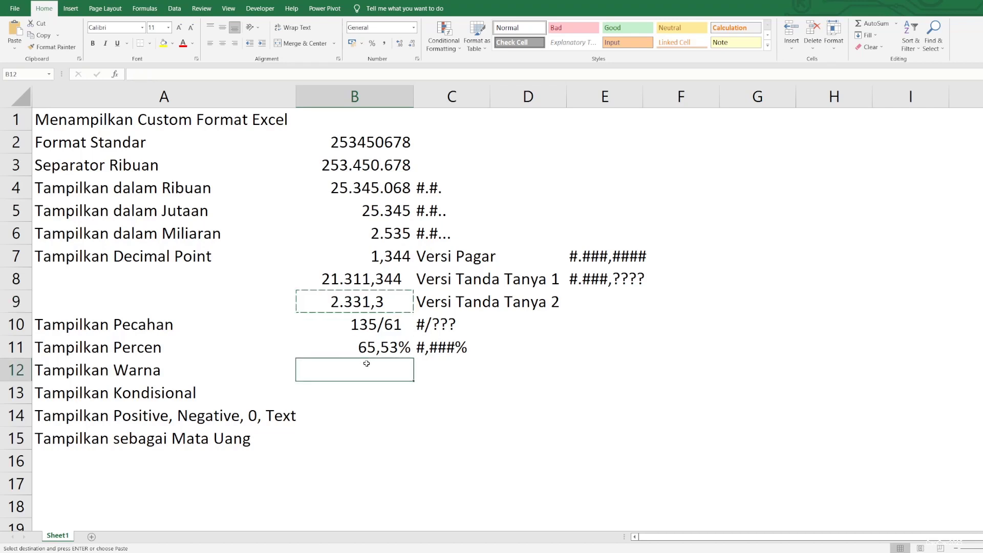
{"action": "key", "text": "ctrl+v"}
- Copy the formatted percentage in B11 into B12 for the Tampilkan Warna row
{"action": "left_click", "coordinate": [369, 346]}
{"action": "key", "text": "ctrl+c"}
{"action": "left_click", "coordinate": [368, 366]}
{"action": "key", "text": "ctrl+v"}
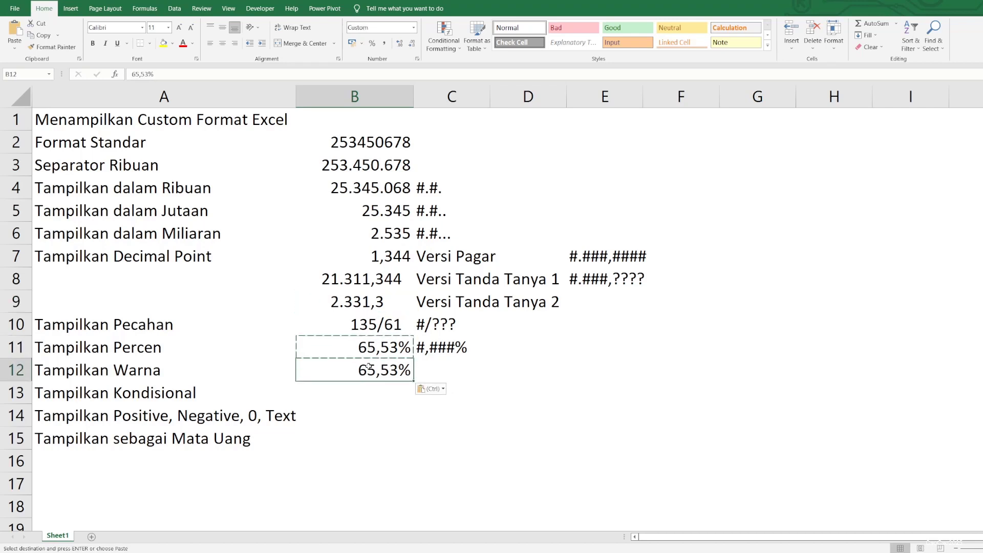
- Set the custom number format of B12 to "[BLUE]#,###%" so the percentage is shown in blue
{"action": "right_click", "coordinate": [368, 371]}
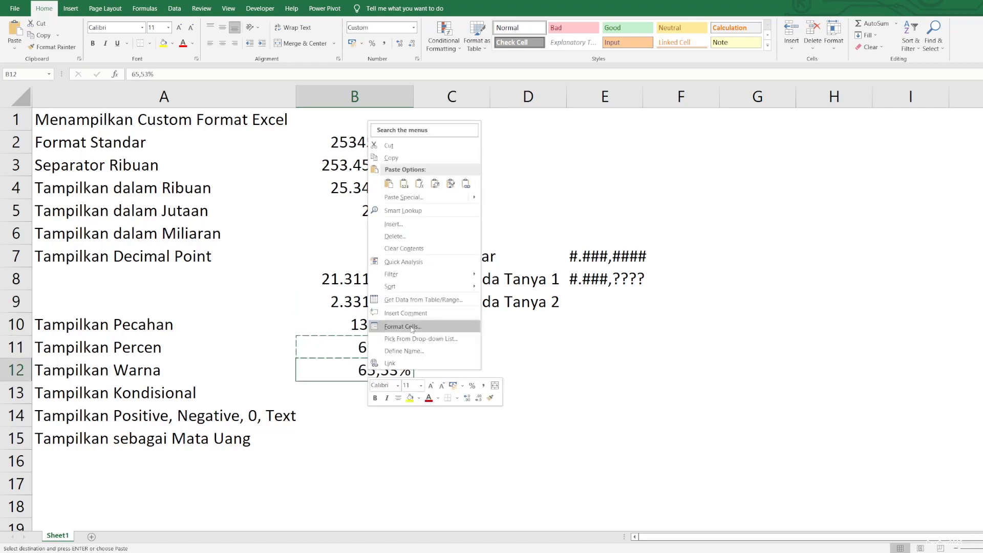
{"action": "left_click", "coordinate": [412, 328]}
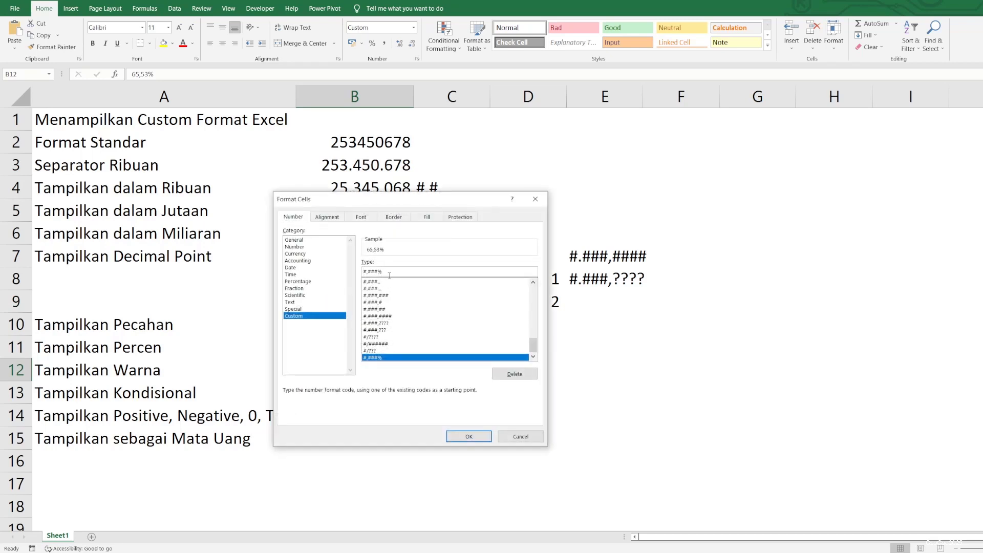
{"action": "type", "text": "["}
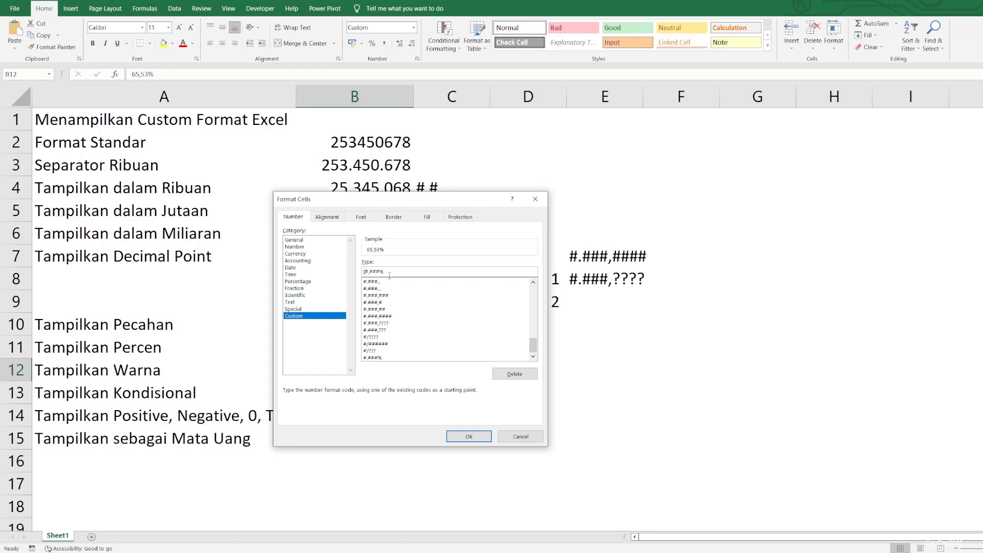
{"action": "type", "text": "BLUE]"}
{"action": "key", "text": "Return"}
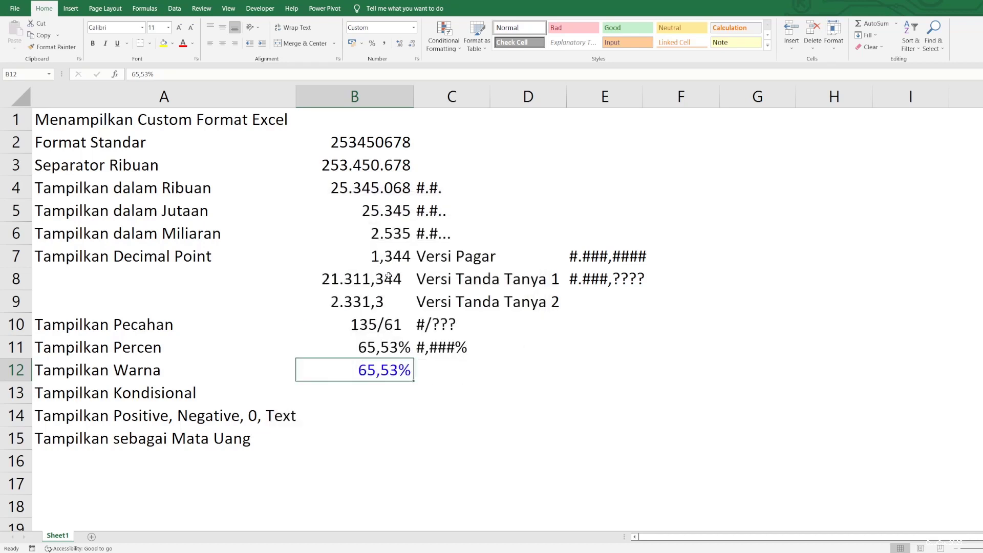
- Copy the blue percentage in B12 into B13 for the Tampilkan Kondisional row
{"action": "key", "text": "ctrl+c"}
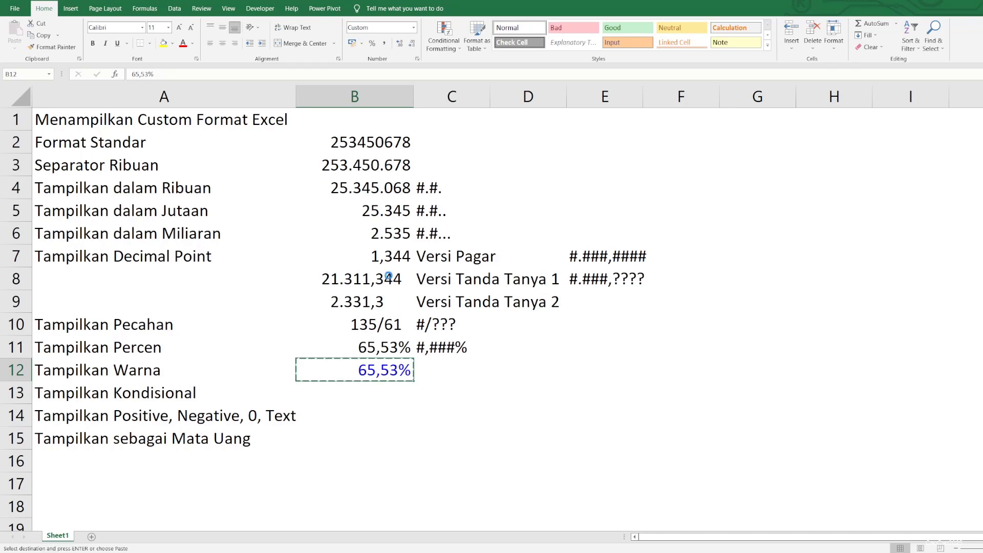
{"action": "key", "text": "Down"}
{"action": "key", "text": "ctrl+v"}
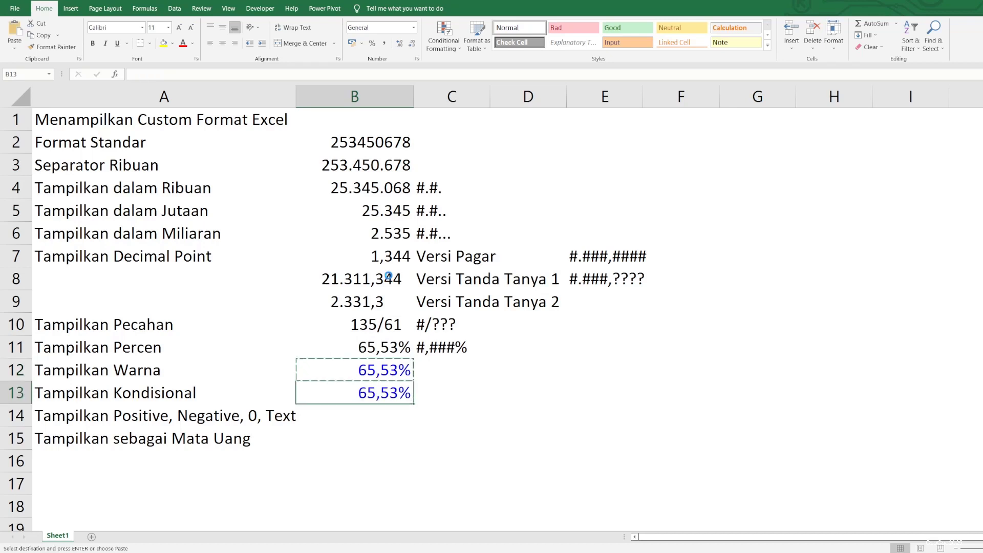
{"action": "key", "text": "Escape"}
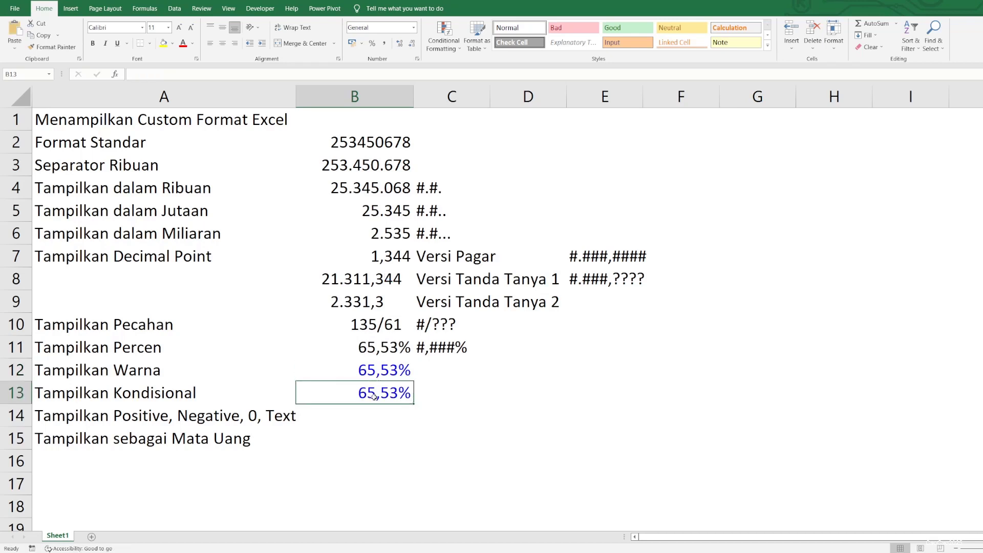
- Replace the custom format code of B13 with the conditional color sections "[>0,8][GREEN];[>0,5][YELLOW];[RED]"
{"action": "right_click", "coordinate": [374, 396]}
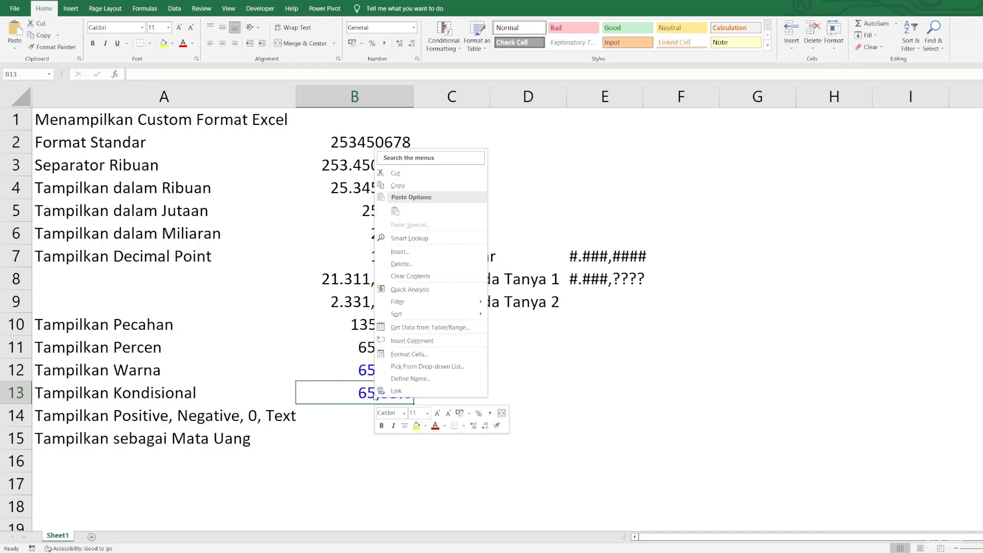
{"action": "left_click", "coordinate": [402, 353]}
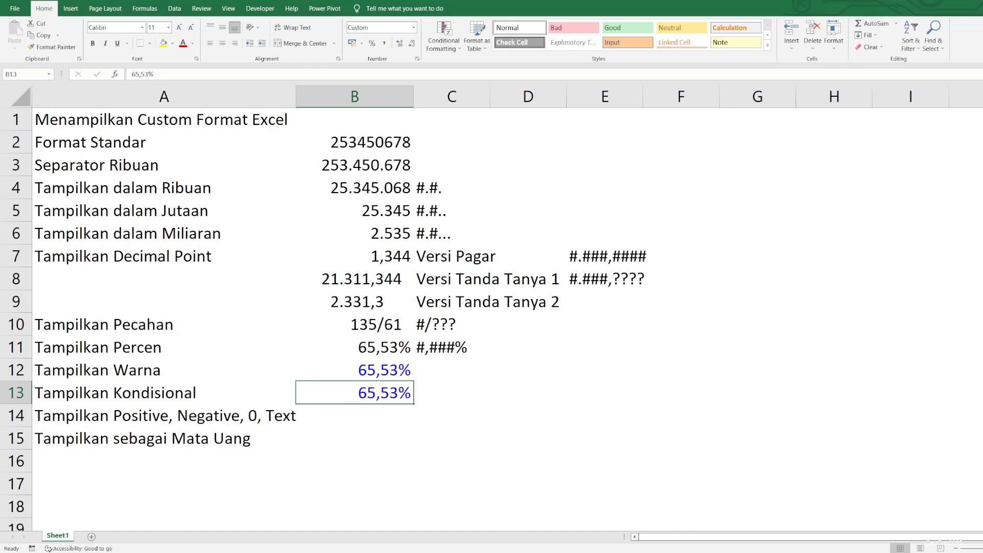
{"action": "key", "text": "BackSpace"}
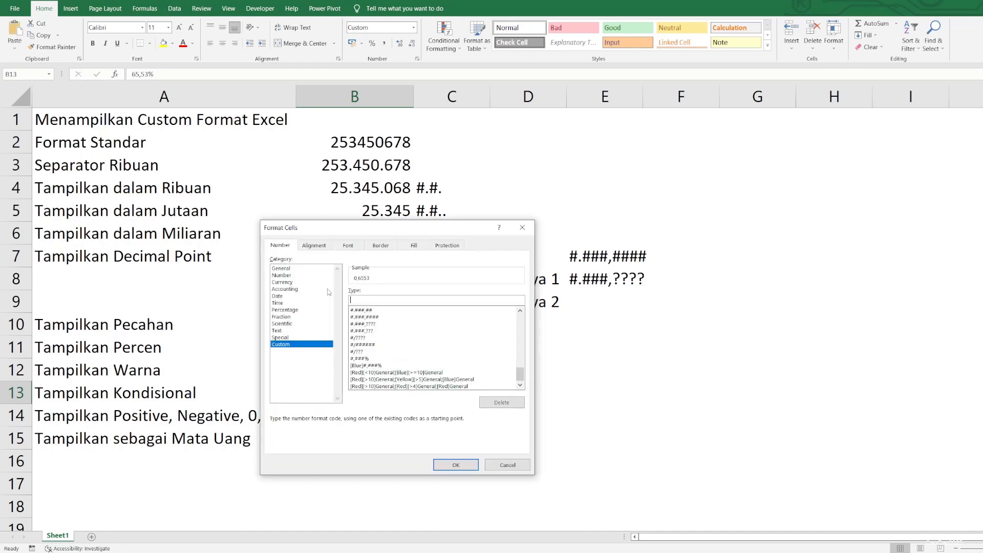
{"action": "type", "text": "[>1"}
{"action": "key", "text": "BackSpace"}
{"action": "type", "text": "0"}
{"action": "type", "text": ",8]"}
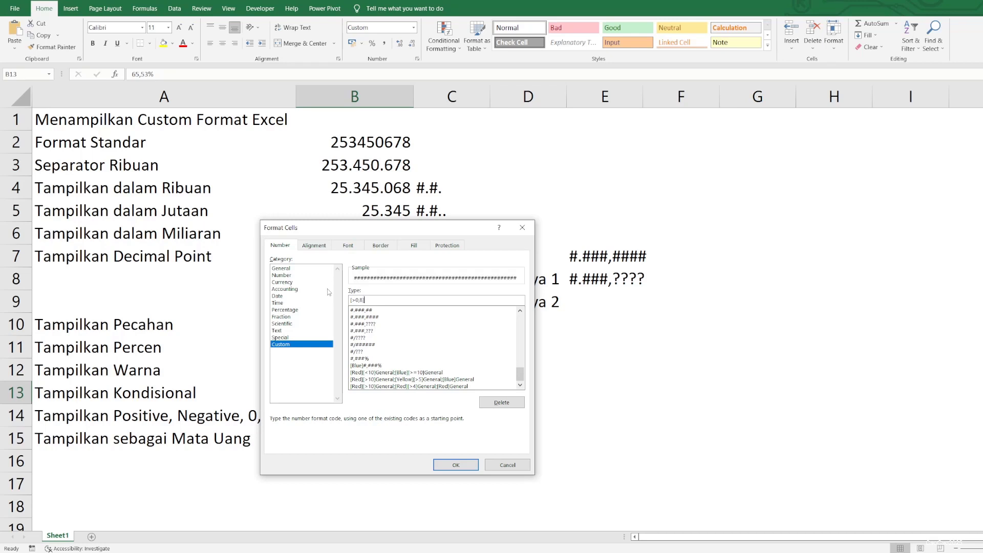
{"action": "type", "text": "[GREEM"}
{"action": "key", "text": "BackSpace"}
{"action": "type", "text": "N];[>0,5"}
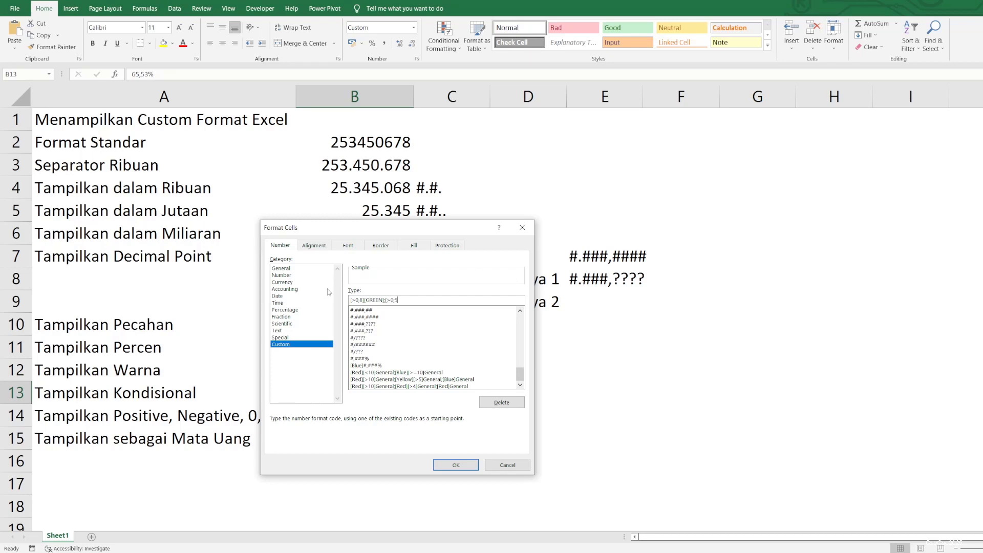
{"action": "type", "text": "][YELLOW];[RED]"}
- Add the percentage code "#.###%" to each color section of B13's conditional format
{"action": "key", "text": "Left"}
{"action": "key", "text": "Left"}
{"action": "key", "text": "Left"}
{"action": "key", "text": "Left"}
{"action": "key", "text": "Left"}
{"action": "key", "text": "Left"}
{"action": "key", "text": "Left"}
{"action": "key", "text": "Left"}
{"action": "key", "text": "Left"}
{"action": "key", "text": "Left"}
{"action": "key", "text": "Left"}
{"action": "key", "text": "Left"}
{"action": "key", "text": "Left"}
{"action": "key", "text": "Left"}
{"action": "key", "text": "Left"}
{"action": "key", "text": "Left"}
{"action": "key", "text": "Left"}
{"action": "key", "text": "Left"}
{"action": "key", "text": "Left"}
{"action": "key", "text": "Left"}
{"action": "type", "text": "###"}
{"action": "key", "text": "BackSpace"}
{"action": "key", "text": "BackSpace"}
{"action": "type", "text": ".#"}
{"action": "type", "text": "$"}
{"action": "key", "text": "BackSpace"}
{"action": "type", "text": "%"}
{"action": "key", "text": "shift+Left"}
{"action": "key", "text": "shift+Left"}
{"action": "key", "text": "shift+Left"}
{"action": "key", "text": "shift+Left"}
{"action": "key", "text": "End"}
{"action": "key", "text": "ctrl+v"}
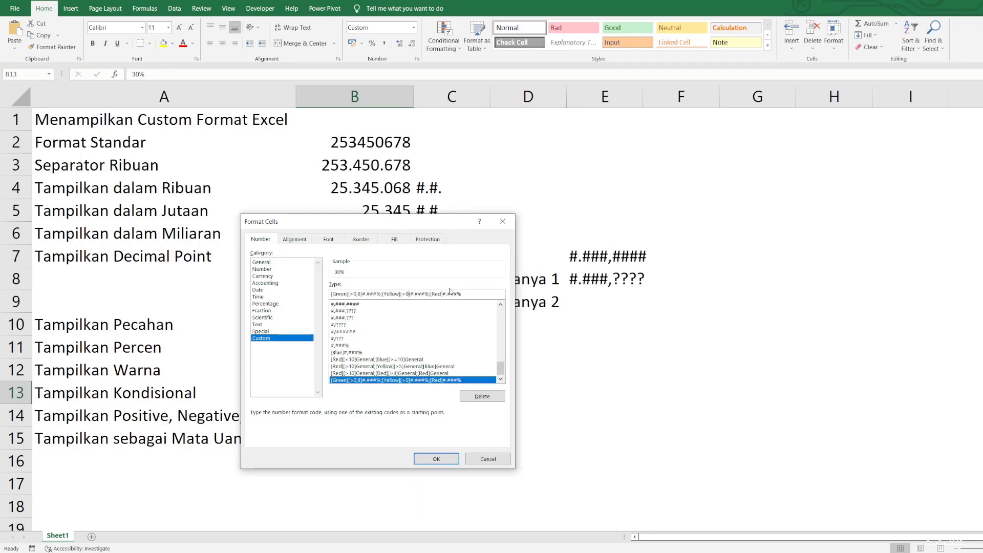
- Set the yellow section's condition in B13's format to >0,5, copy the whole format code and apply it
{"action": "type", "text": ",5"}
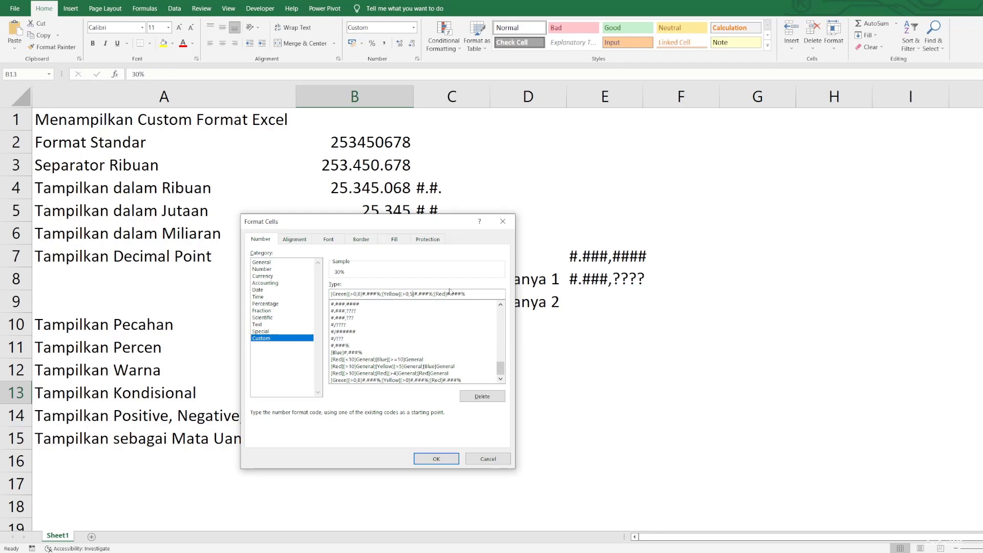
{"action": "type", "text": "\\"}
{"action": "key", "text": "BackSpace"}
{"action": "key", "text": "ctrl+a"}
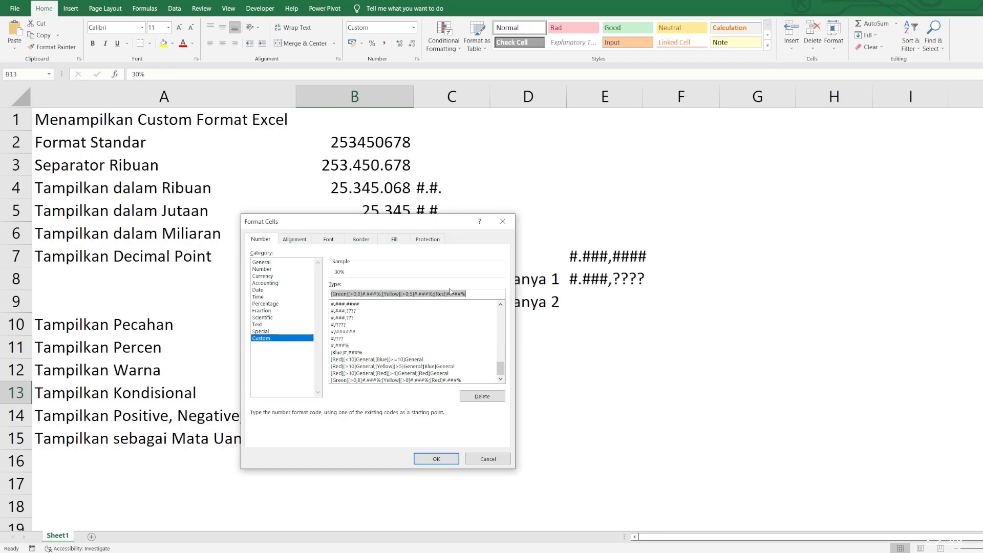
{"action": "key", "text": "Return"}
- Paste the conditional format code "[Green][>0,8]#.###%;[Yellow][>0,5]#.###%;[Red]#.###%" as a note in C13
{"action": "key", "text": "Right"}
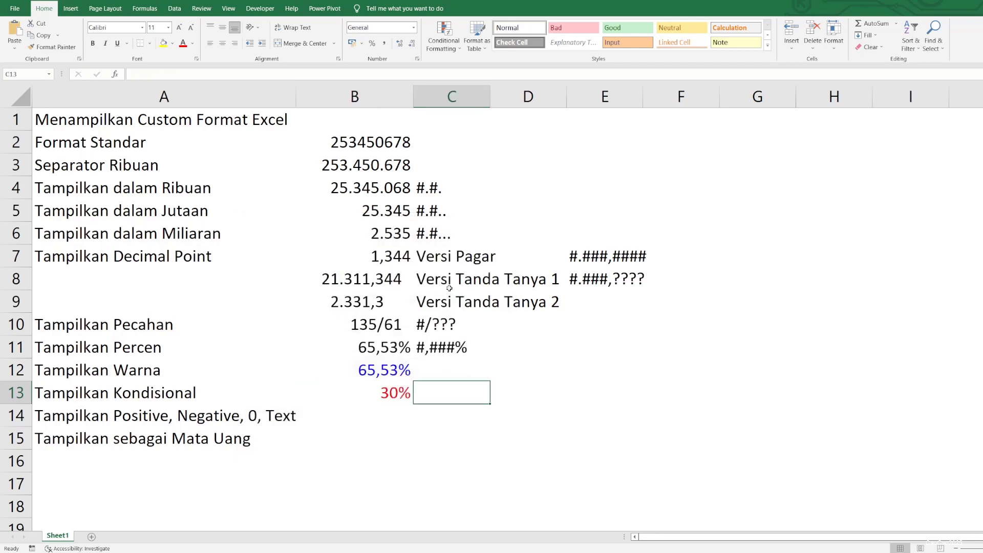
{"action": "key", "text": "F2"}
{"action": "key", "text": "ctrl+v"}
{"action": "key", "text": "shift+Tab"}
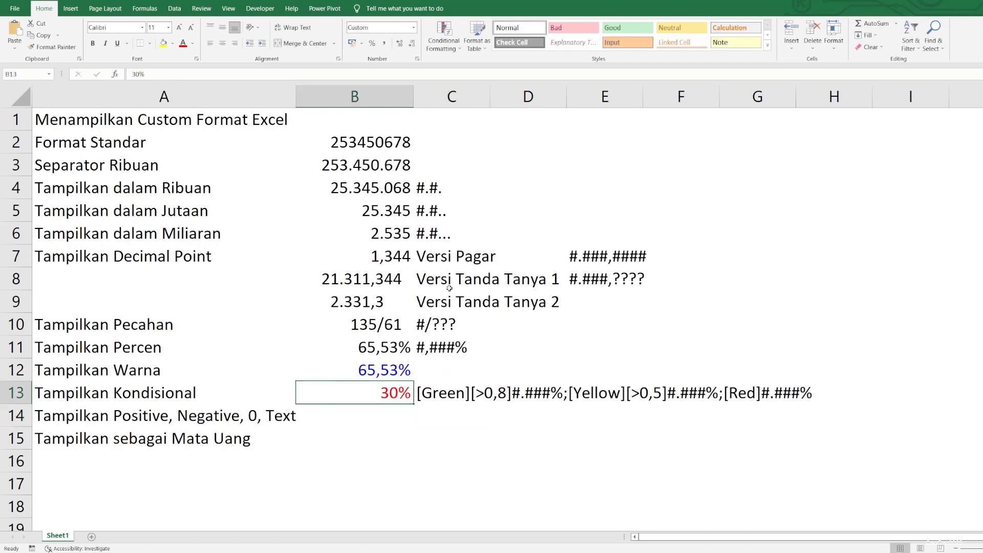
- Test the conditional color format by entering 50, 51 and finally 88 percent in B13
{"action": "type", "text": "50"}
{"action": "key", "text": "Return"}
{"action": "key", "text": "Up"}
{"action": "type", "text": "51"}
{"action": "key", "text": "Return"}
{"action": "key", "text": "Up"}
{"action": "type", "text": "88"}
{"action": "key", "text": "Return"}
{"action": "key", "text": "Up"}
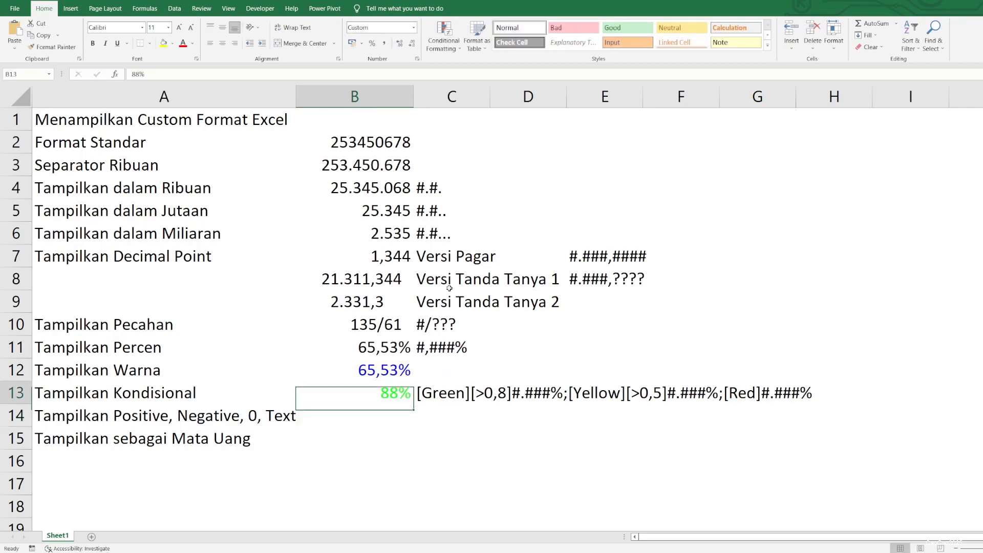
{"action": "key", "text": "Right"}
{"action": "key", "text": "Right"}
{"action": "key", "text": "Left"}
{"action": "key", "text": "Left"}
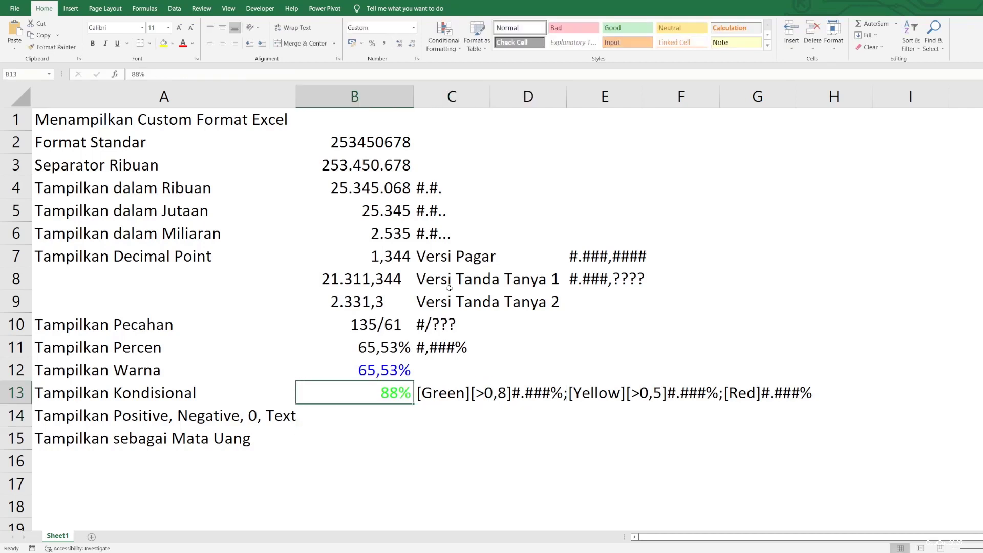
- Paste the copied 253450678 into B14 and change the value to 253450678,33
{"action": "key", "text": "Down"}
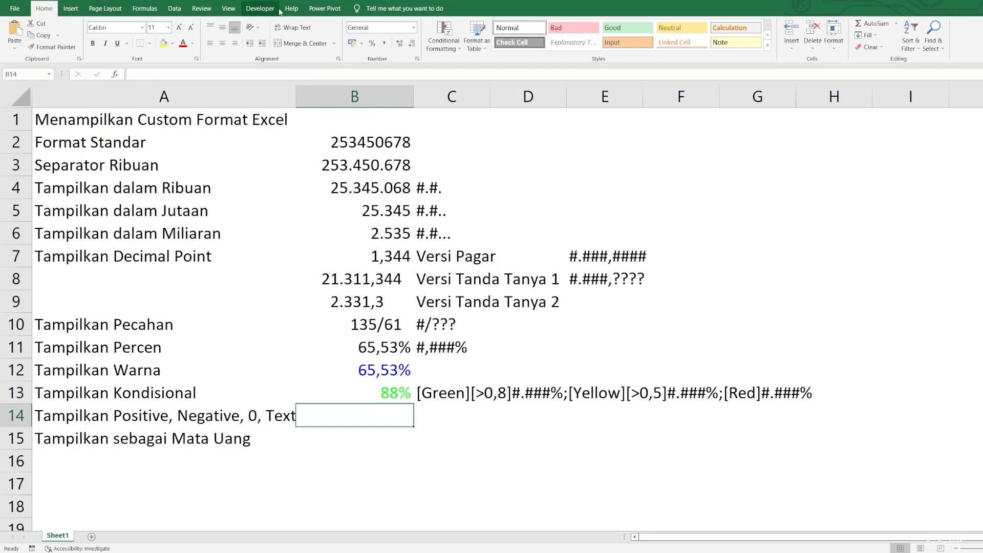
{"action": "key", "text": "ctrl+v"}
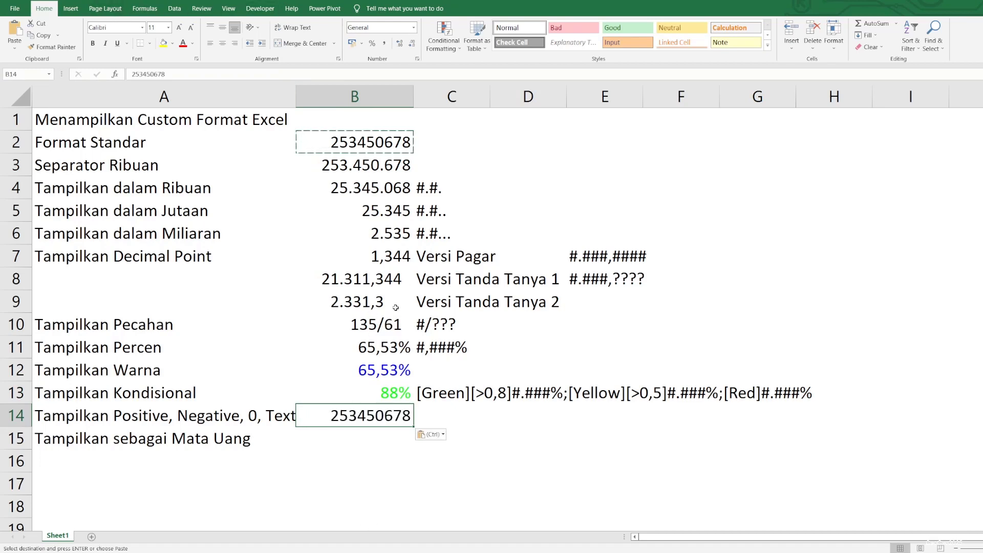
{"action": "key", "text": "F2"}
{"action": "type", "text": ".33"}
{"action": "key", "text": "Return"}
{"action": "key", "text": "Up"}
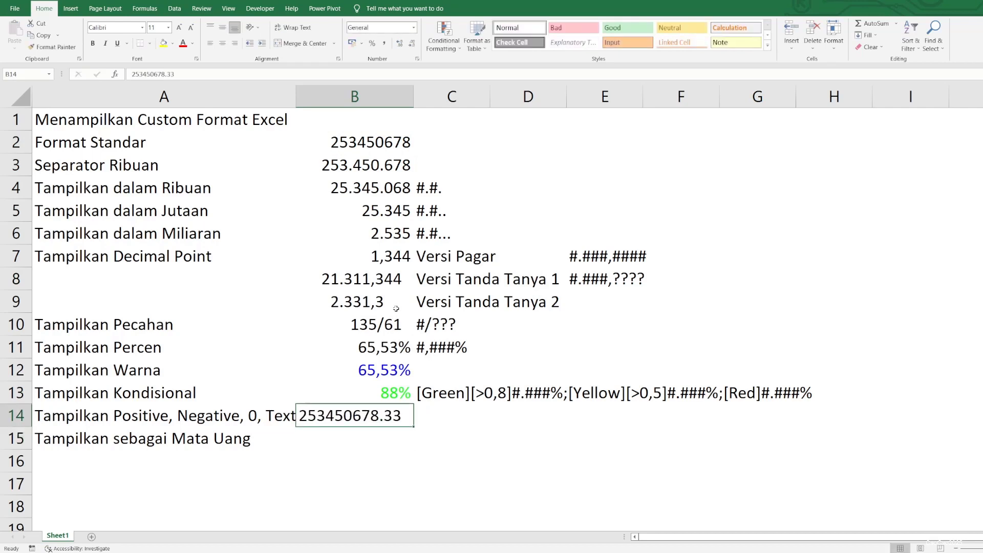
{"action": "left_click", "coordinate": [165, 74]}
{"action": "key", "text": "BackSpace"}
{"action": "type", "text": ","}
{"action": "key", "text": "Return"}
{"action": "key", "text": "Up"}
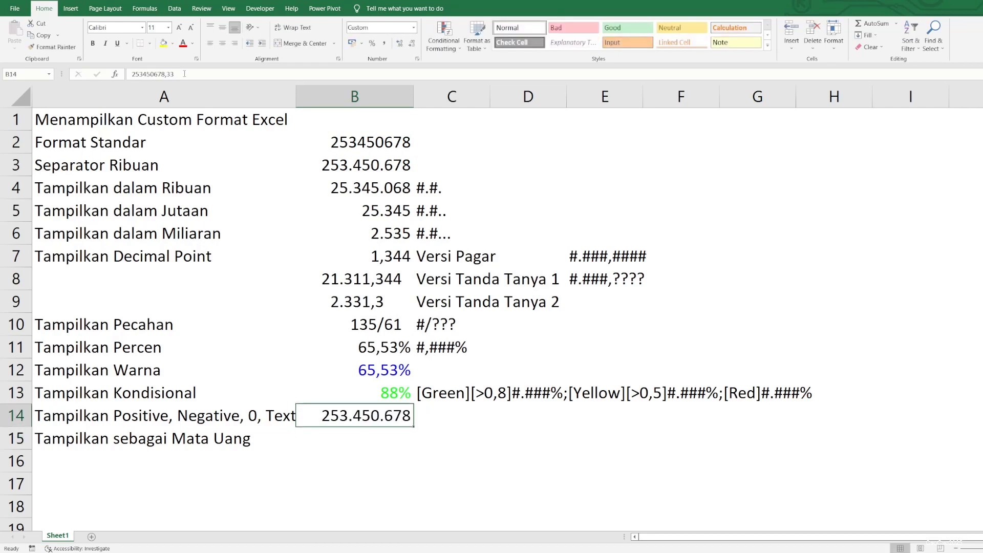
- Give B14 the custom format "#.###;[Red](#.###)" so negative numbers have their own red, parenthesized section
{"action": "right_click", "coordinate": [361, 418]}
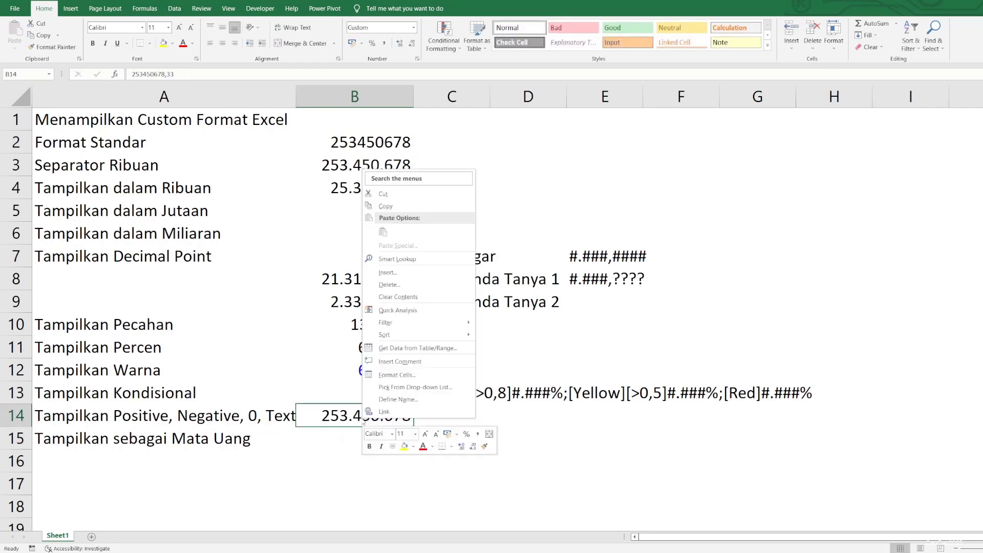
{"action": "left_click", "coordinate": [382, 375]}
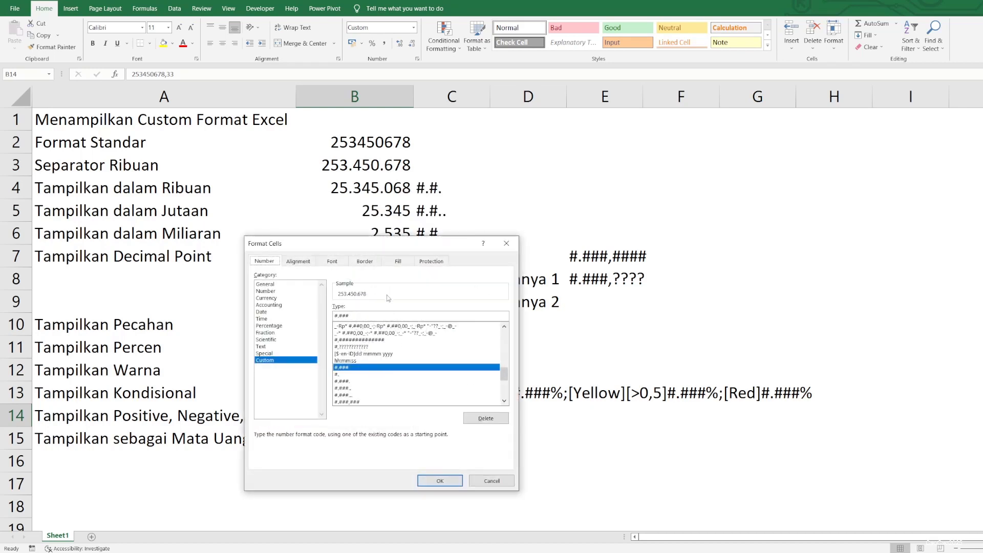
{"action": "left_click", "coordinate": [375, 314]}
{"action": "type", "text": ","}
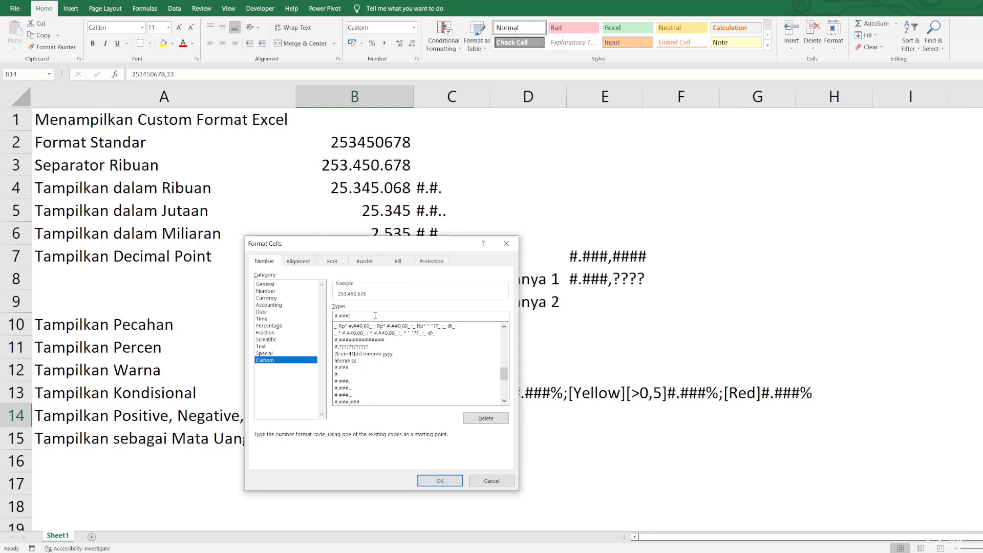
{"action": "type", "text": "[RED"}
{"action": "type", "text": "(#.###"}
{"action": "key", "text": "Return"}
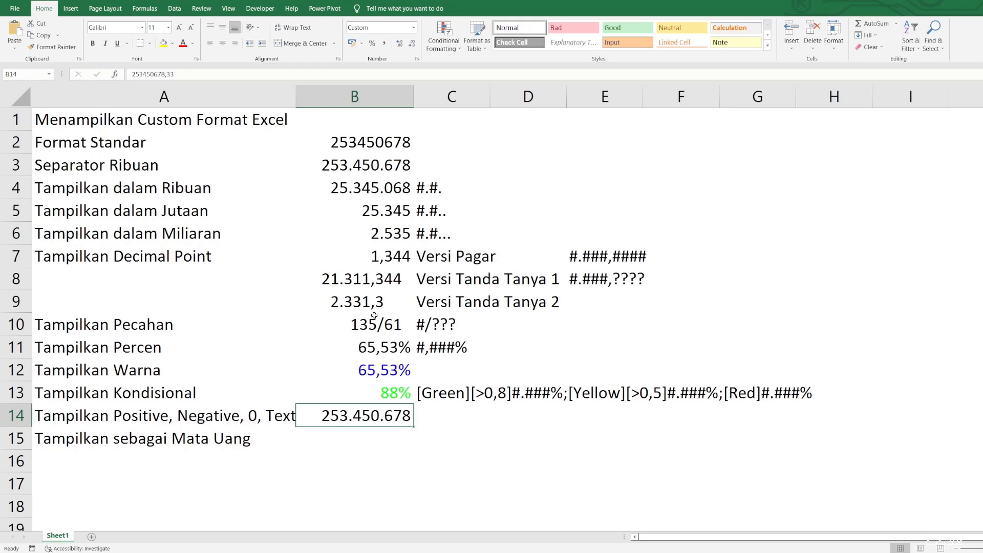
- Test the negative section by changing B14 to -253450678,33
{"action": "key", "text": "F2"}
{"action": "key", "text": "Home"}
{"action": "type", "text": "-"}
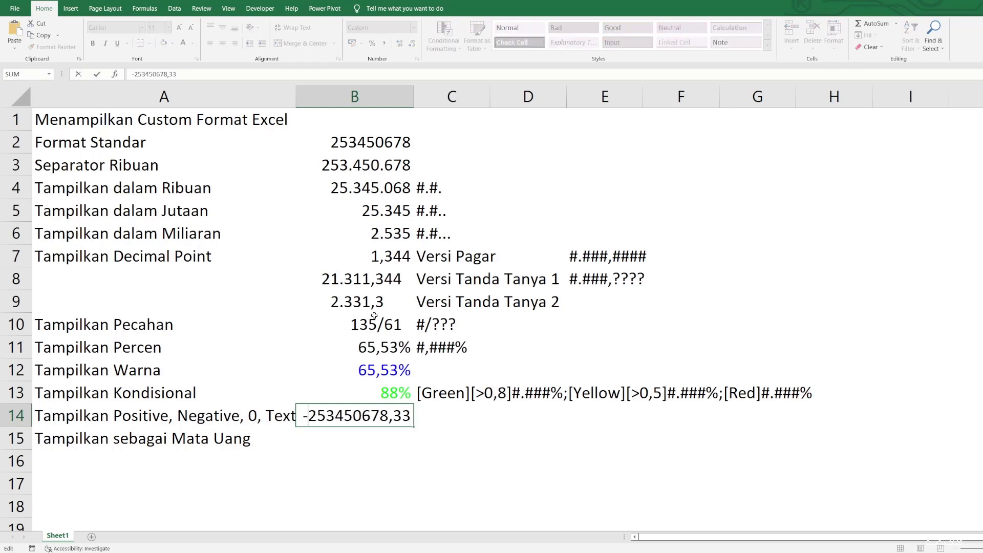
{"action": "key", "text": "Return"}
{"action": "key", "text": "Up"}
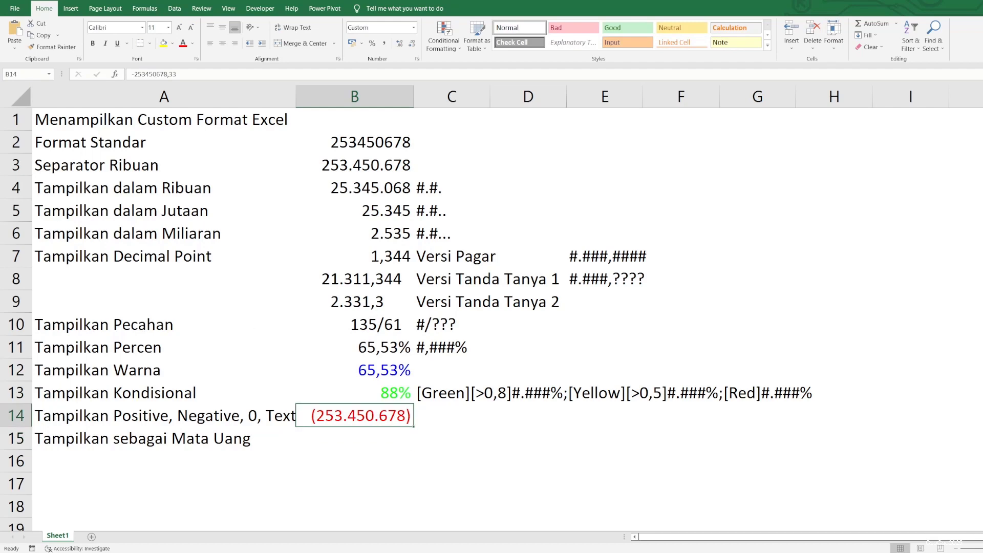
- Append a third section "[BLUE]" for zero values to B14's custom format code
{"action": "right_click", "coordinate": [340, 420]}
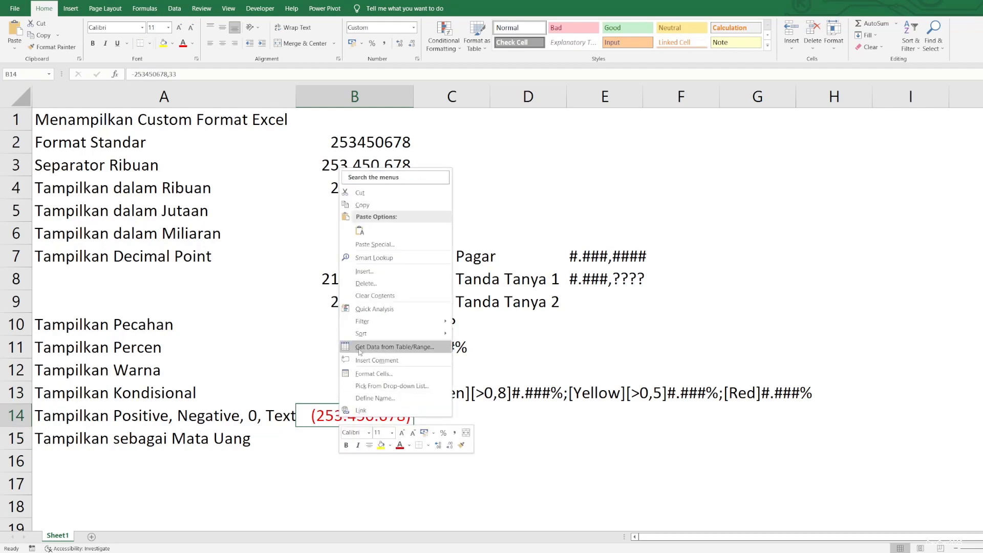
{"action": "left_click", "coordinate": [368, 367]}
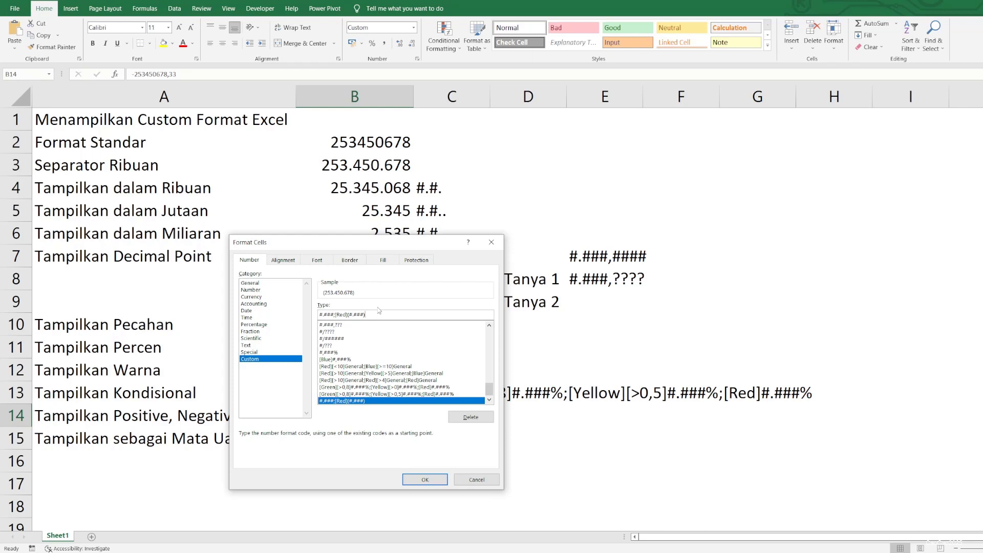
{"action": "type", "text": ";"}
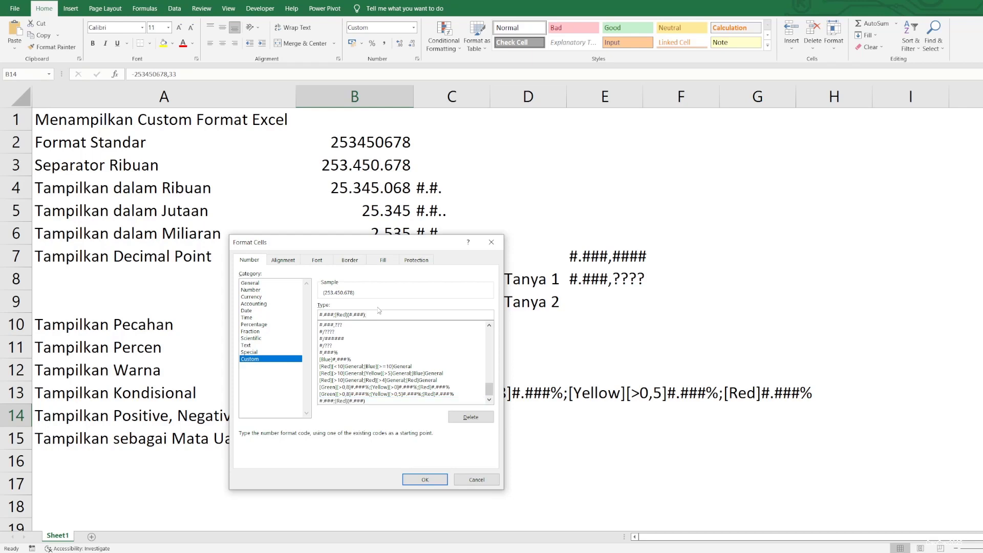
{"action": "type", "text": "[BLUE"}
{"action": "key", "text": "Return"}
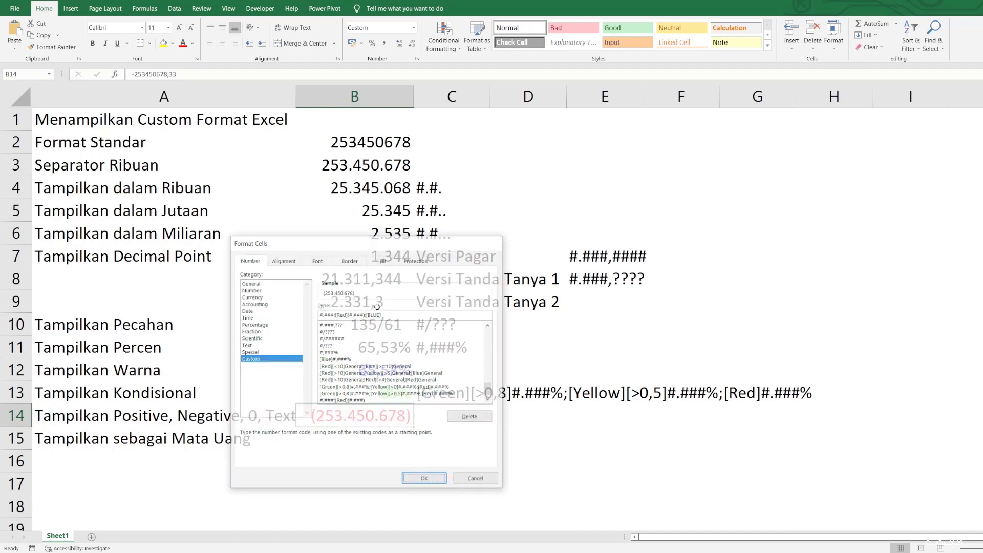
- Test B14's format by entering 0, 123 and finally the text SDAD
{"action": "key", "text": "F2"}
{"action": "type", "text": "0"}
{"action": "key", "text": "Return"}
{"action": "key", "text": "Up"}
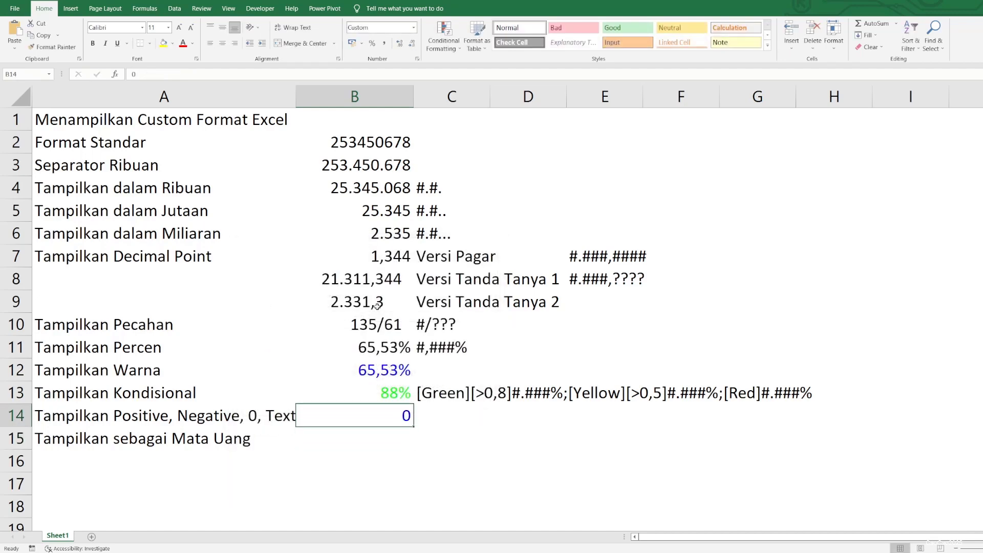
{"action": "type", "text": "123"}
{"action": "key", "text": "Return"}
{"action": "key", "text": "Up"}
{"action": "type", "text": "SDAD"}
{"action": "key", "text": "Return"}
{"action": "key", "text": "Up"}
- Append a fourth section "[YELLOW]" for text values to B14's custom format code
{"action": "right_click", "coordinate": [323, 423]}
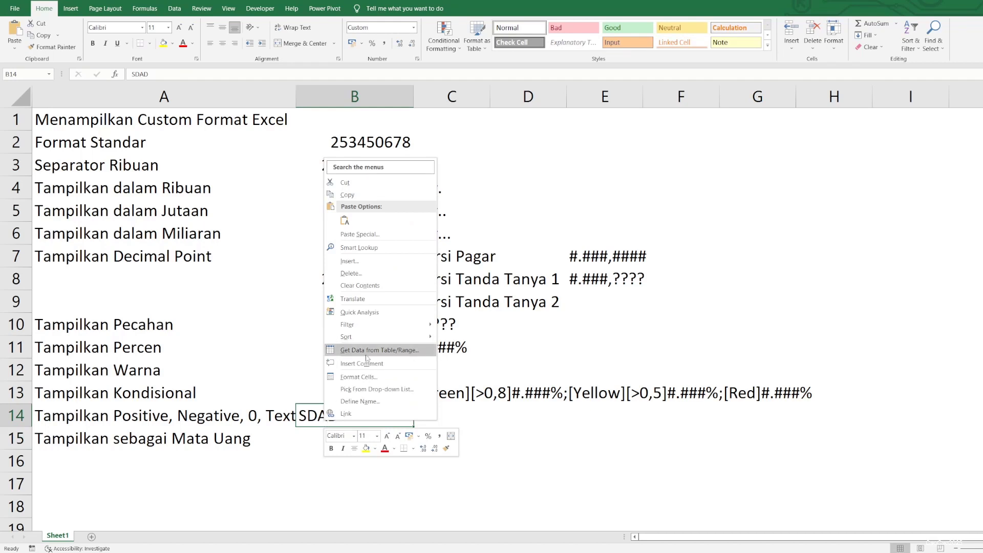
{"action": "left_click", "coordinate": [365, 377]}
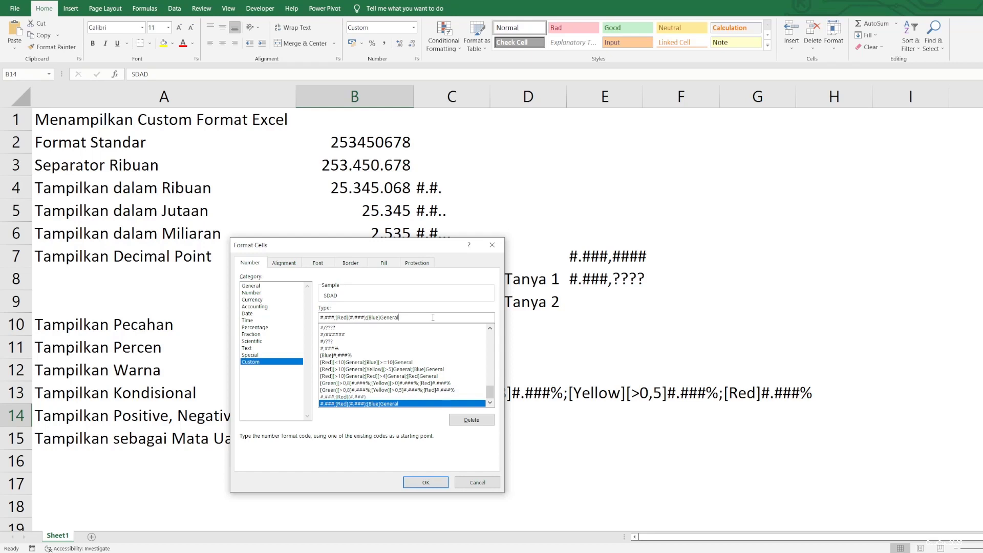
{"action": "type", "text": ";"}
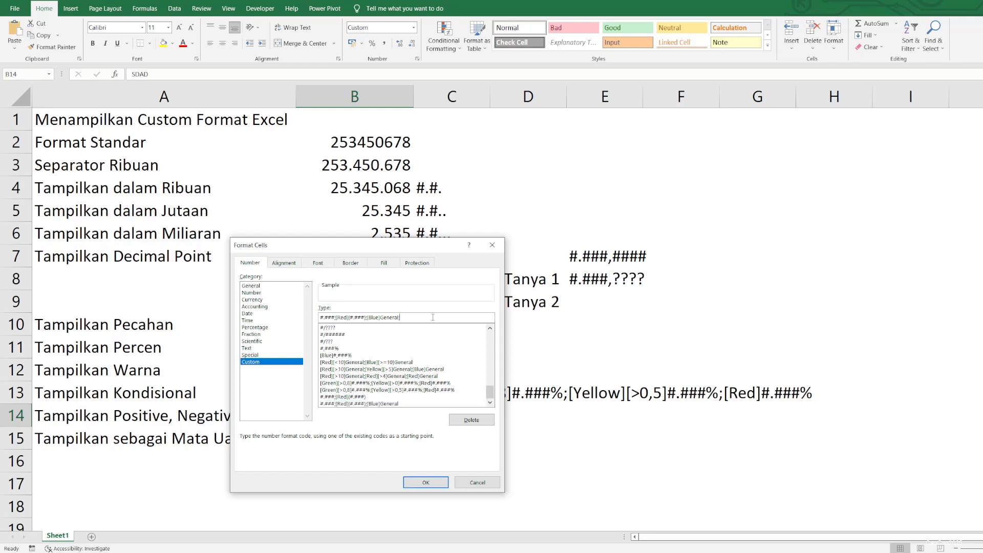
{"action": "type", "text": "[YELLOW]"}
{"action": "key", "text": "Return"}
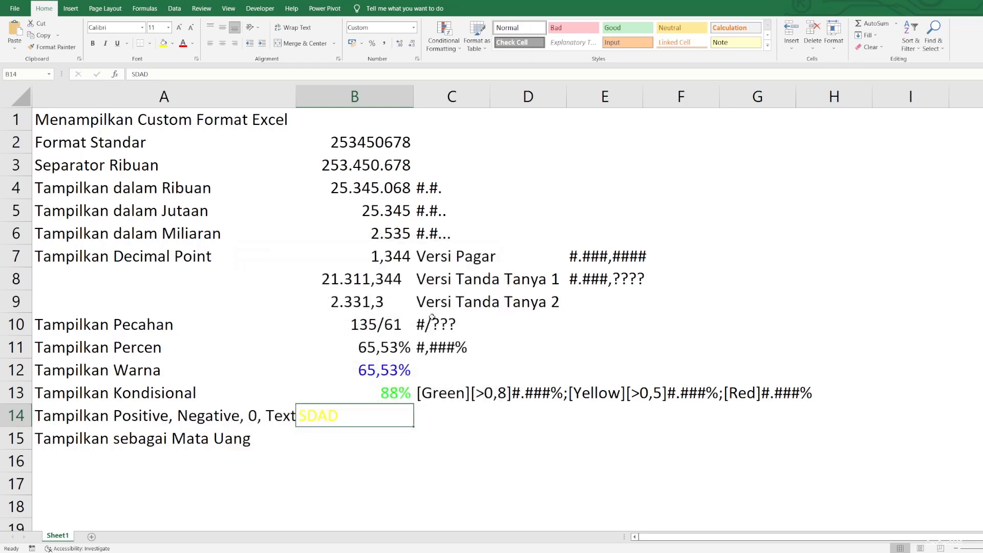
- Test the four-section format in B14 by entering 123, -1231 and finally 0
{"action": "key", "text": "Up"}
{"action": "key", "text": "Down"}
{"action": "type", "text": "123"}
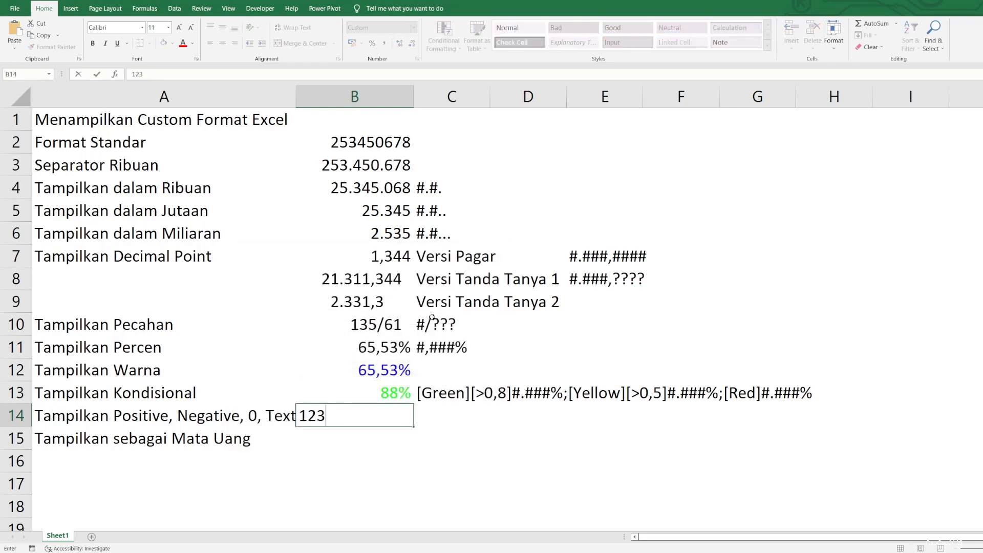
{"action": "key", "text": "Return"}
{"action": "key", "text": "Up"}
{"action": "type", "text": "-1231"}
{"action": "key", "text": "Return"}
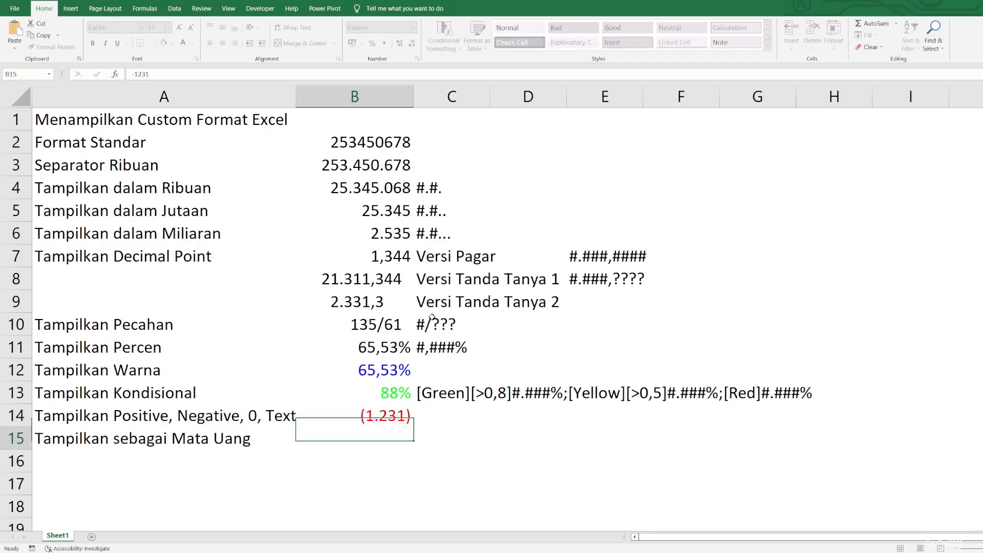
{"action": "key", "text": "Up"}
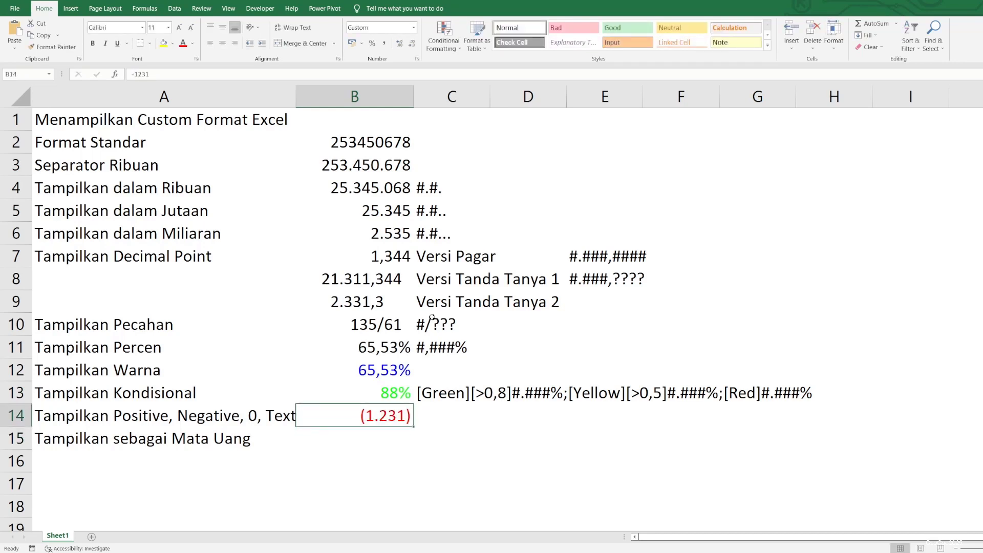
{"action": "type", "text": "0"}
{"action": "key", "text": "Return"}
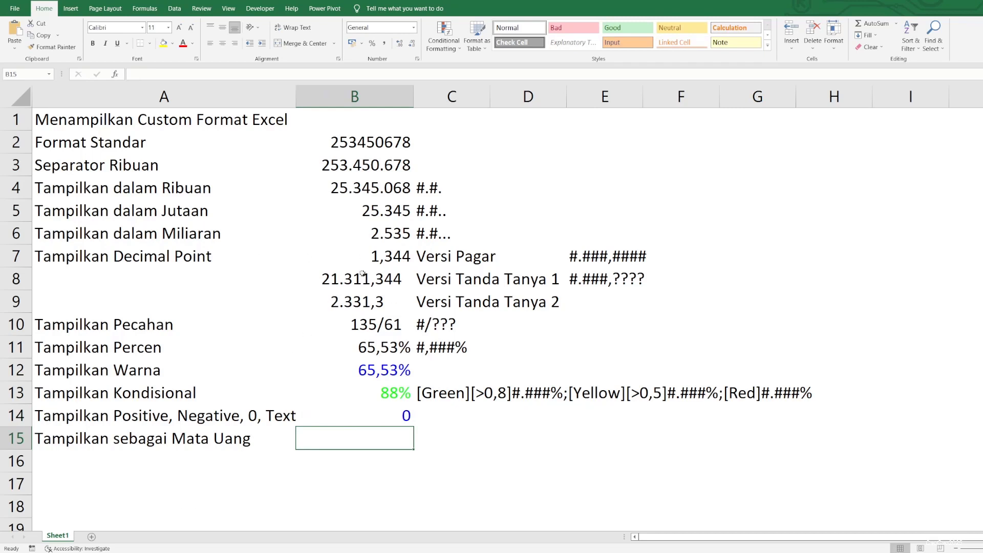
- Copy the standard number from B2 into B15, the currency row
{"action": "left_click", "coordinate": [367, 143]}
{"action": "key", "text": "ctrl+c"}
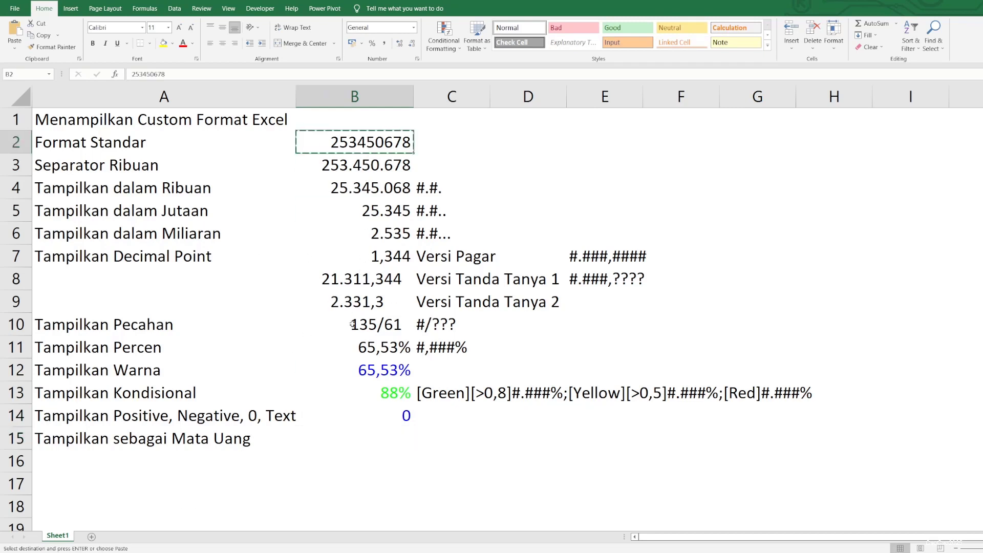
{"action": "left_click", "coordinate": [329, 439]}
{"action": "key", "text": "ctrl+v"}
- Apply a custom "Rp. #.###" currency format to B15 and autofit column B's width
{"action": "right_click", "coordinate": [329, 439]}
{"action": "left_click", "coordinate": [362, 399]}
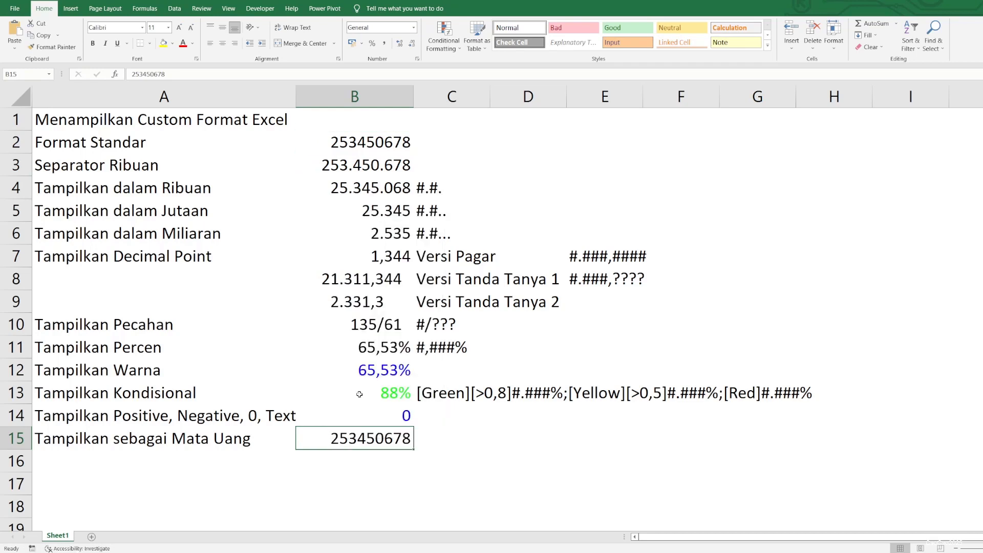
{"action": "left_click", "coordinate": [243, 384]}
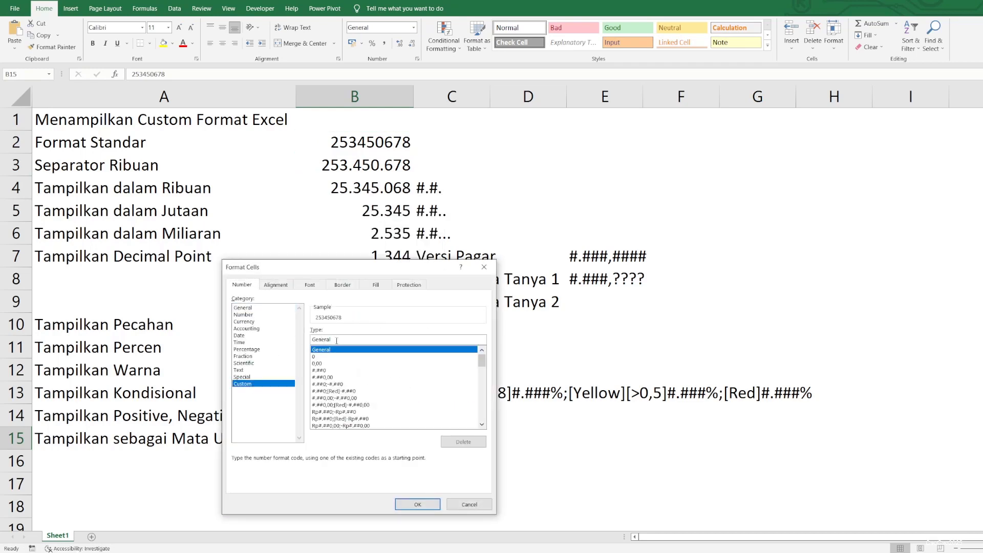
{"action": "left_click_drag", "start_coordinate": [333, 340], "coordinate": [200, 325]}
{"action": "type", "text": "Rp"}
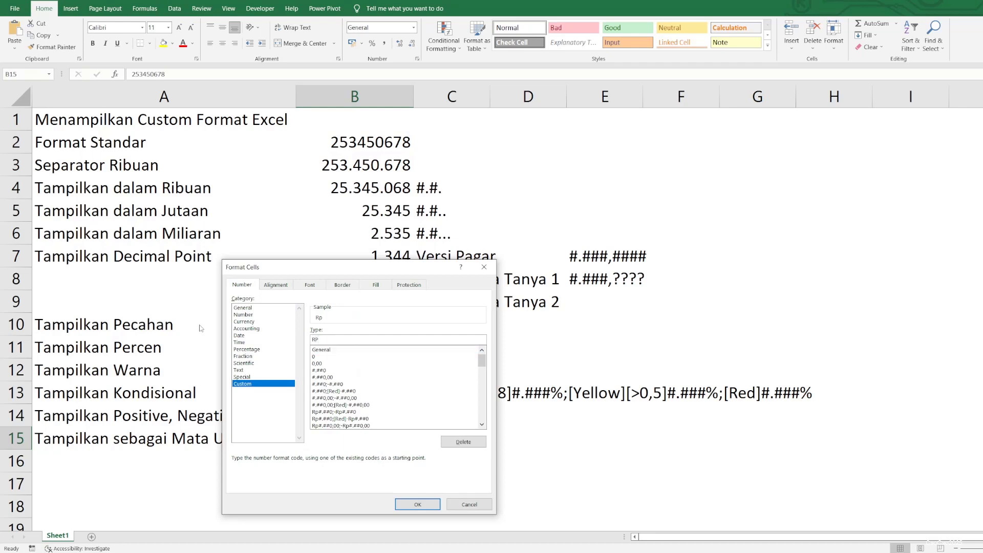
{"action": "type", "text": ". #.#"}
{"action": "key", "text": "Return"}
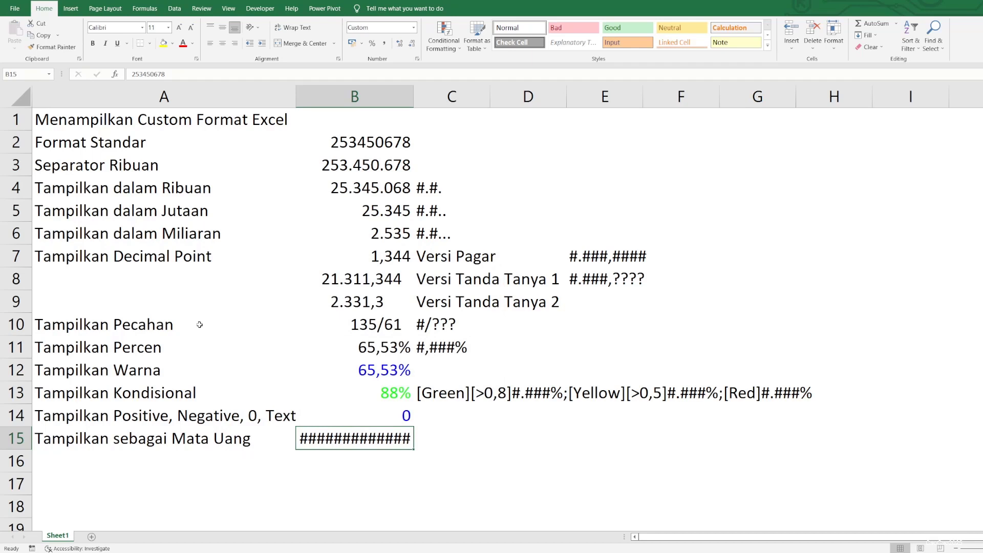
{"action": "left_click", "coordinate": [417, 97]}
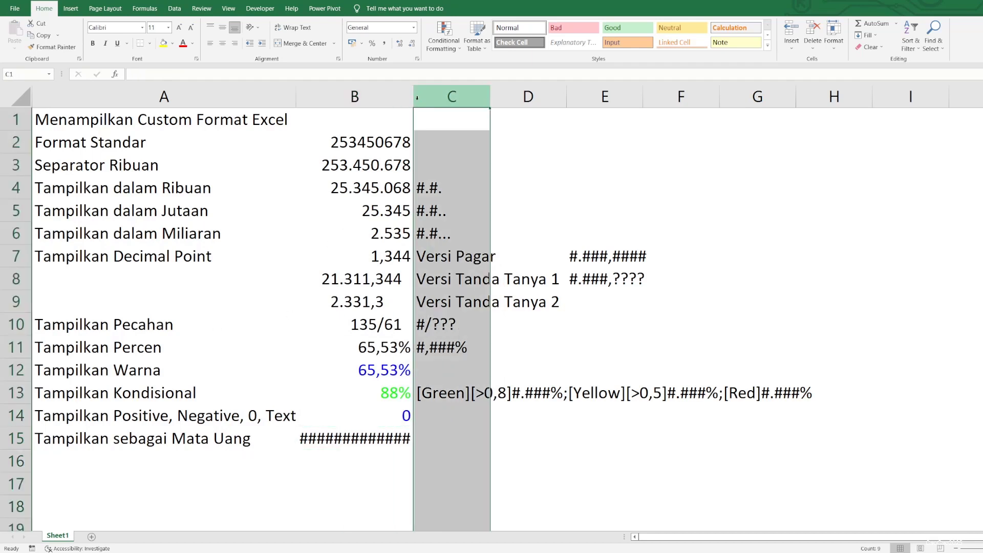
{"action": "double_click", "coordinate": [414, 97]}
- Copy B14's format code "#.###;[Red](#.###);[Blue]General;[Yellow]General" into C14 as a note
{"action": "left_click", "coordinate": [389, 411]}
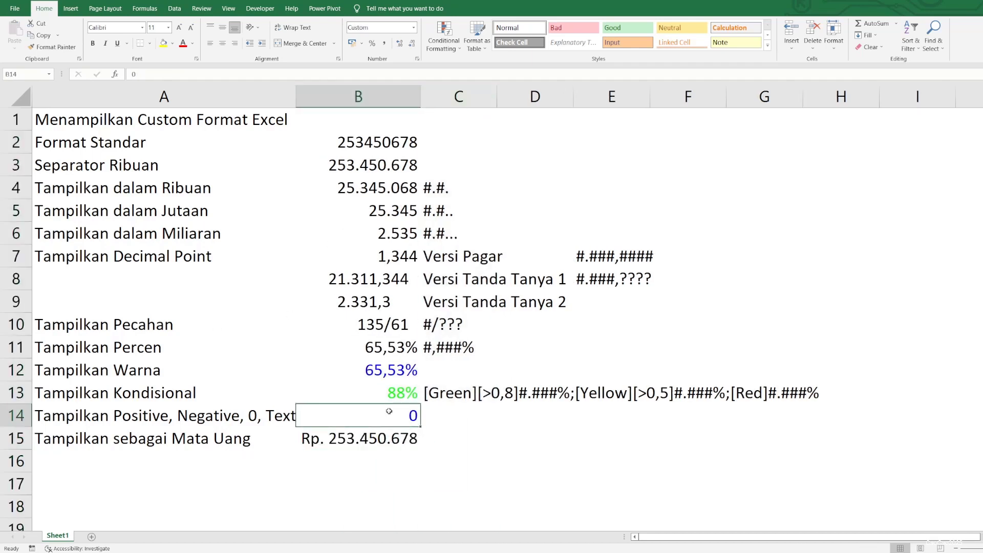
{"action": "right_click", "coordinate": [389, 411]}
{"action": "left_click", "coordinate": [409, 370]}
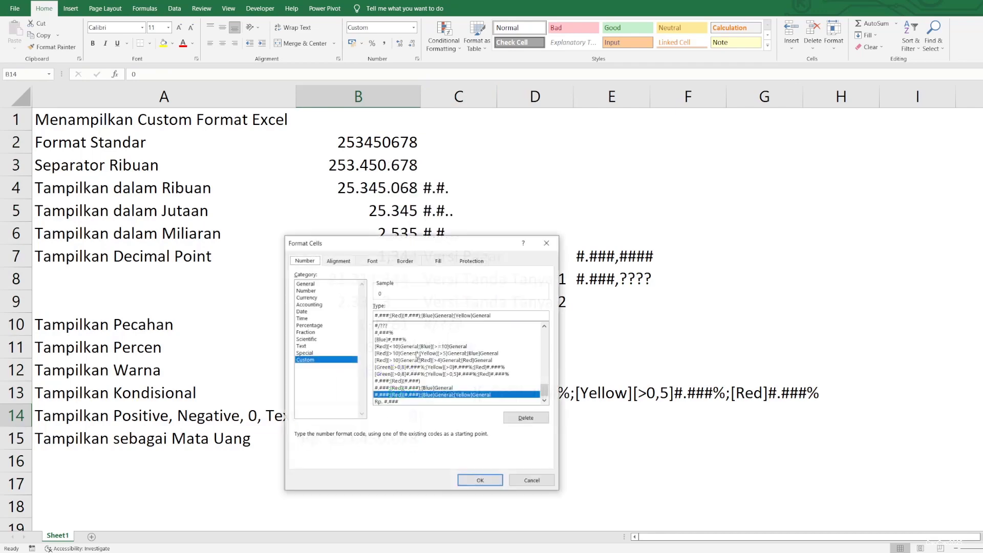
{"action": "left_click", "coordinate": [404, 315]}
{"action": "key", "text": "Return"}
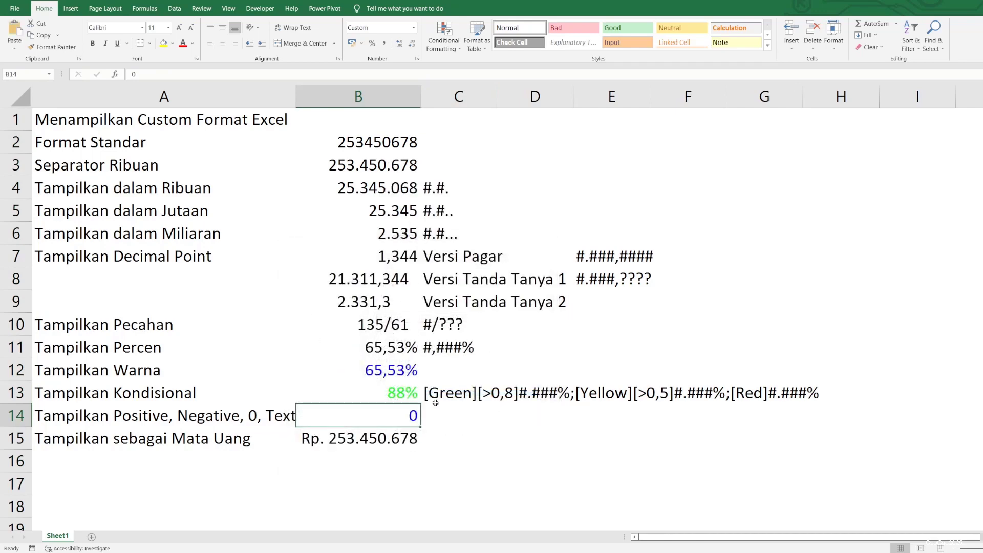
{"action": "left_click", "coordinate": [438, 410]}
{"action": "key", "text": "ctrl+v"}
{"action": "key", "text": "Return"}
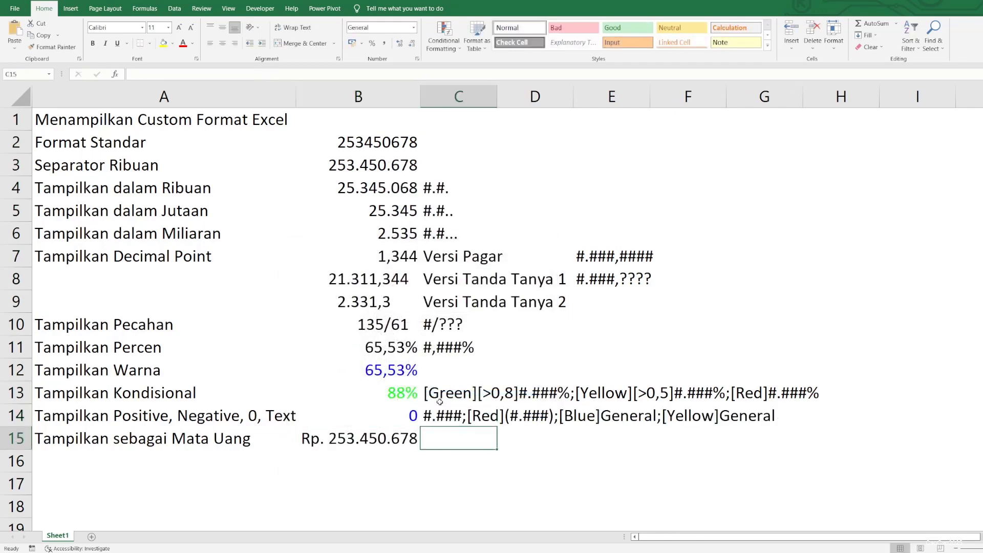
- Copy B15's format code "Rp. #.###" into C15 as a note
{"action": "right_click", "coordinate": [384, 437]}
{"action": "left_click", "coordinate": [417, 393]}
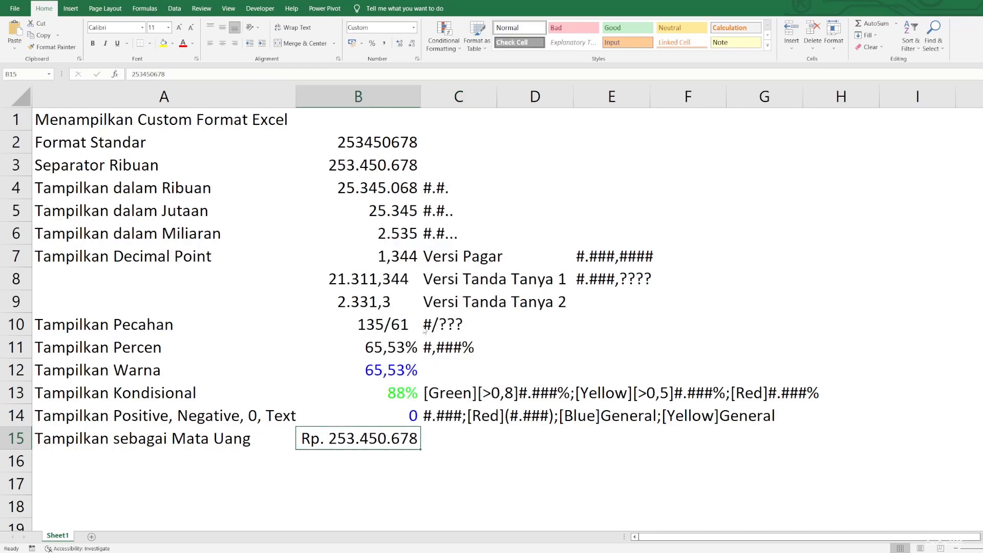
{"action": "key", "text": "ctrl+a"}
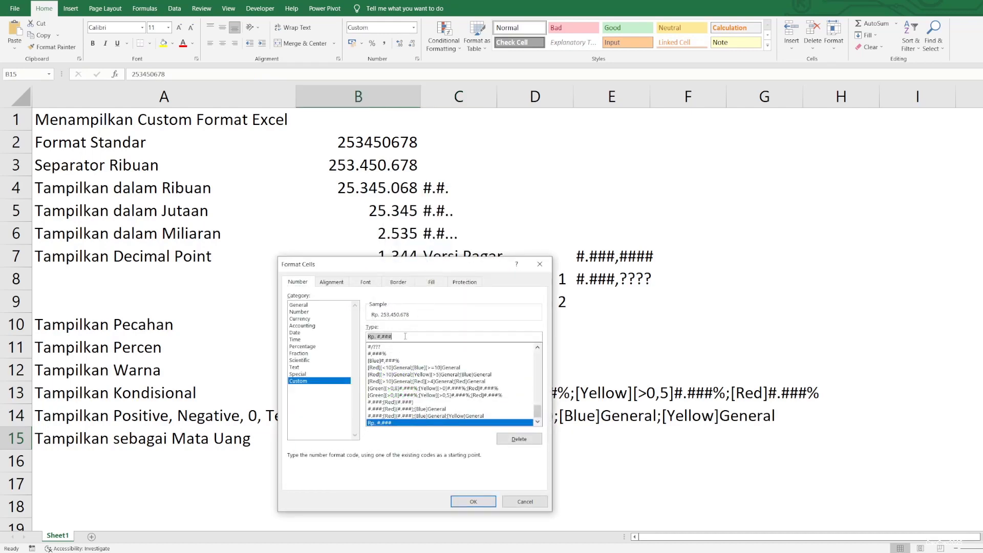
{"action": "key", "text": "Return"}
{"action": "left_click", "coordinate": [450, 441]}
{"action": "key", "text": "ctrl+v"}
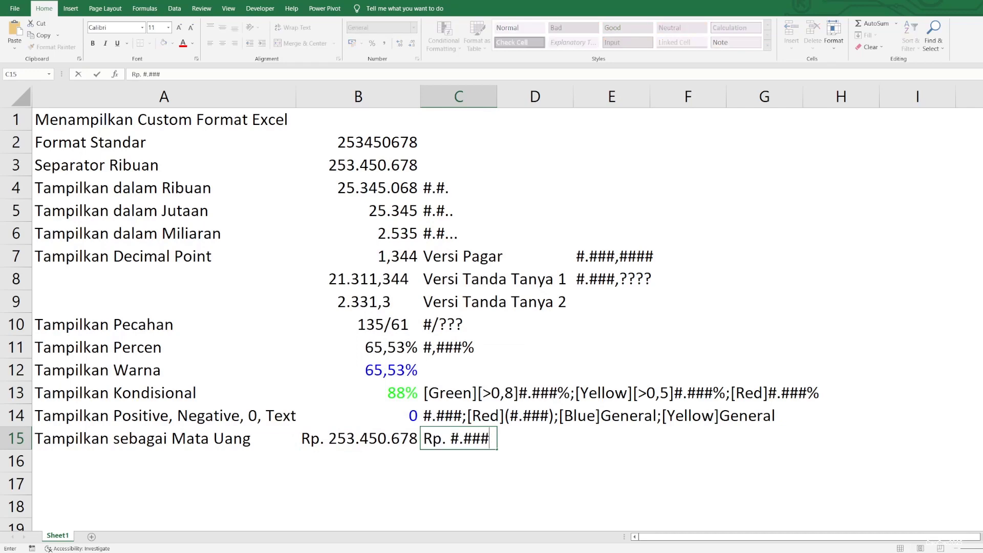
{"action": "key", "text": "Return"}
- Add two decimal places to B15's custom currency format, making the code "Rp. #.###,00"
{"action": "left_click", "coordinate": [391, 439]}
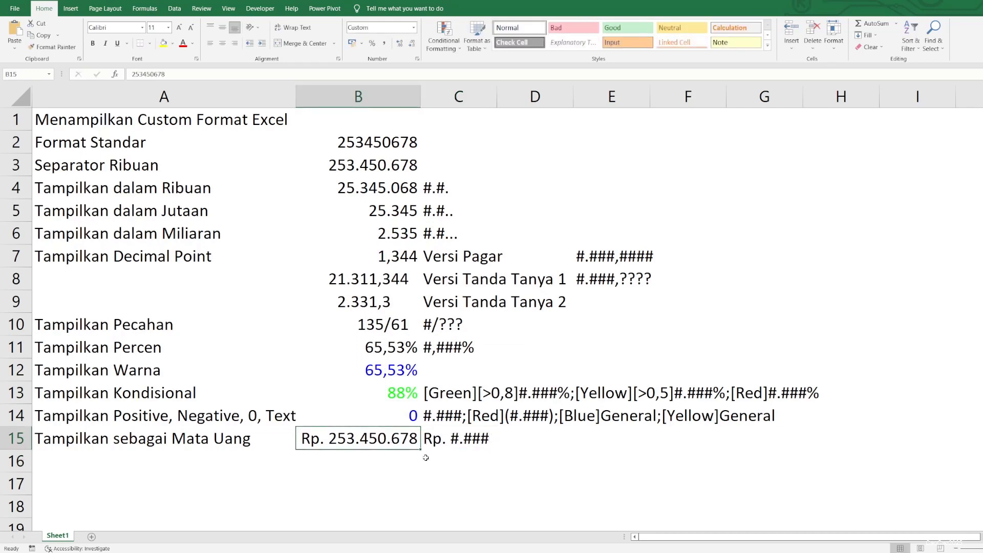
{"action": "right_click", "coordinate": [407, 442]}
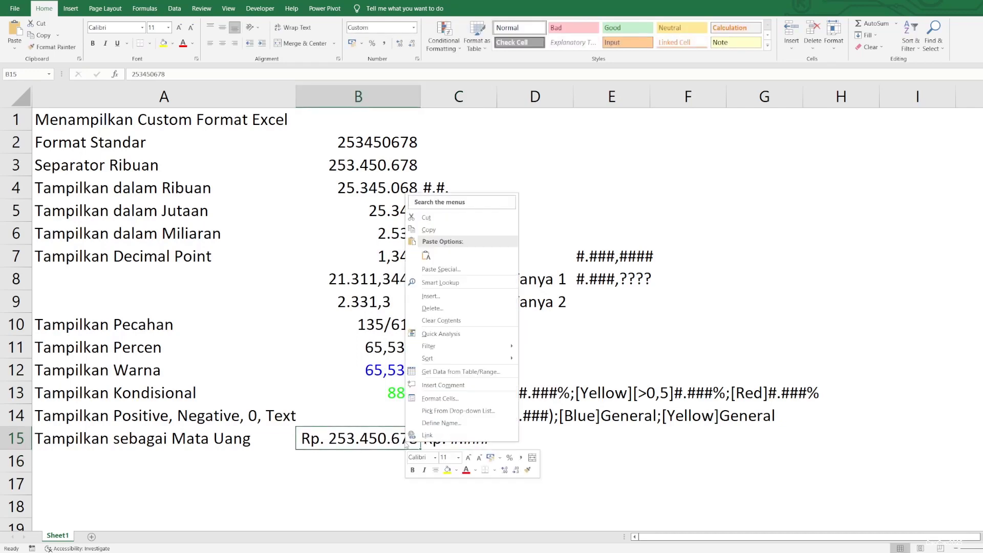
{"action": "left_click", "coordinate": [439, 398]}
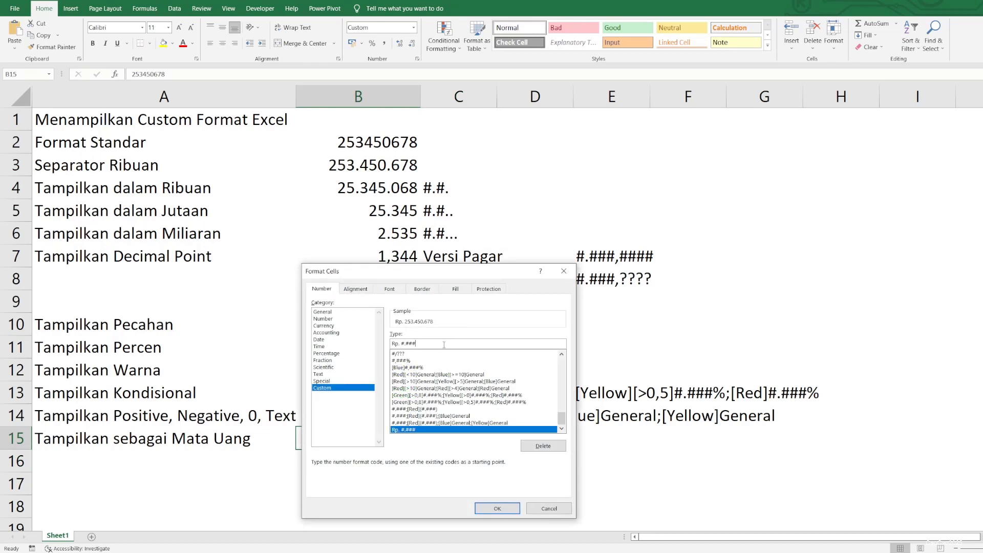
{"action": "left_click", "coordinate": [444, 344]}
{"action": "type", "text": ",0"}
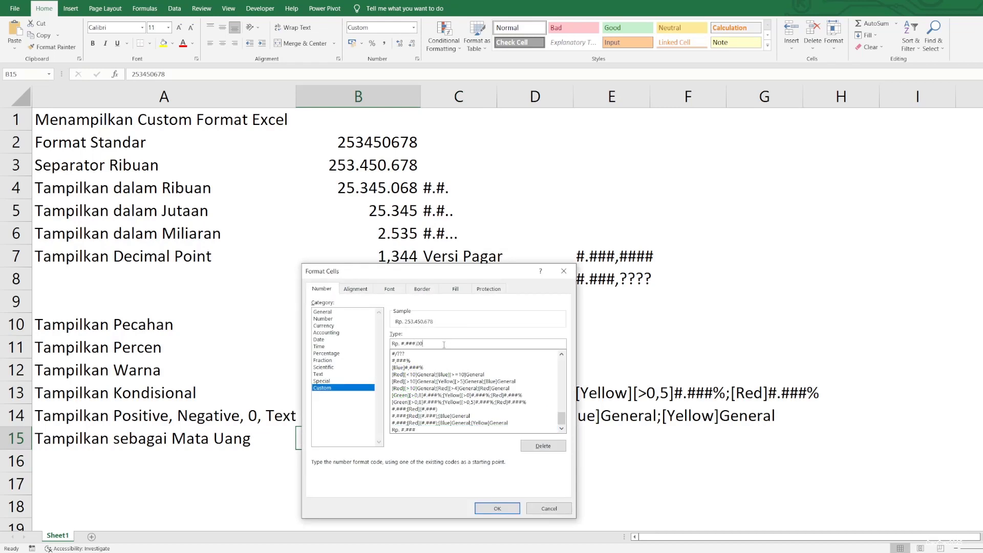
{"action": "key", "text": "BackSpace"}
{"action": "key", "text": "BackSpace"}
{"action": "key", "text": "BackSpace"}
{"action": "key", "text": "Return"}
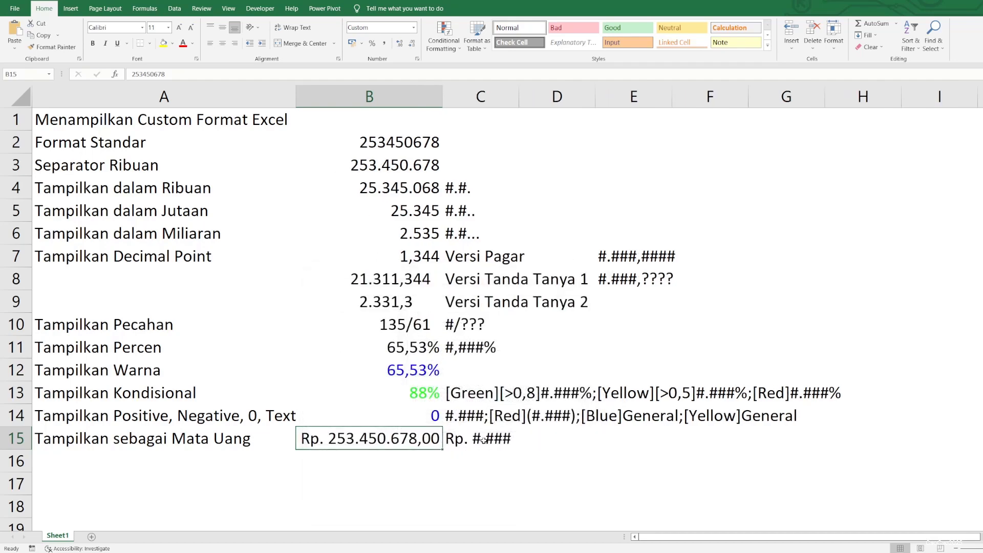
- Replace the note in C15 with B15's format code "Rp. #.###,00", copied from its cell format settings
{"action": "right_click", "coordinate": [435, 438]}
{"action": "left_click", "coordinate": [467, 399]}
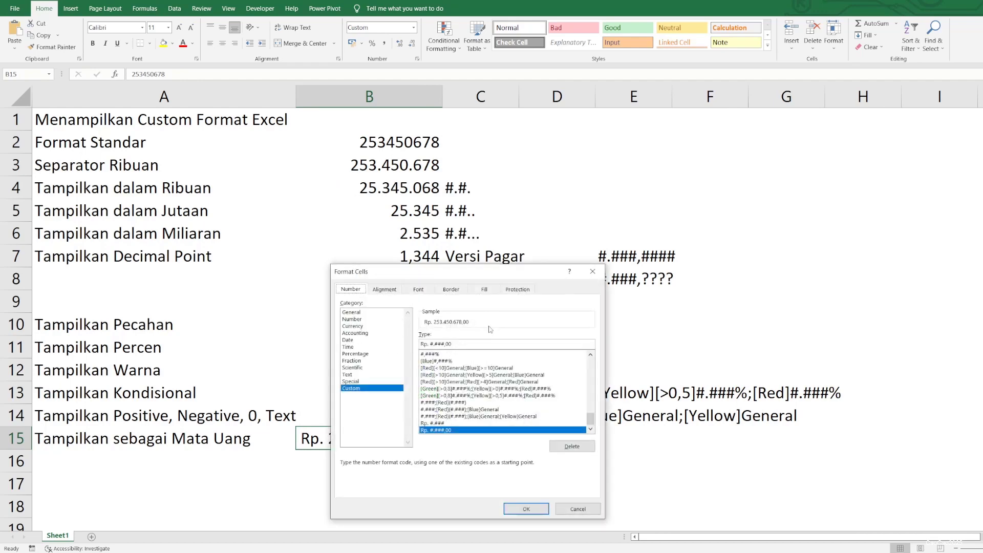
{"action": "left_click", "coordinate": [461, 347]}
{"action": "key", "text": "Escape"}
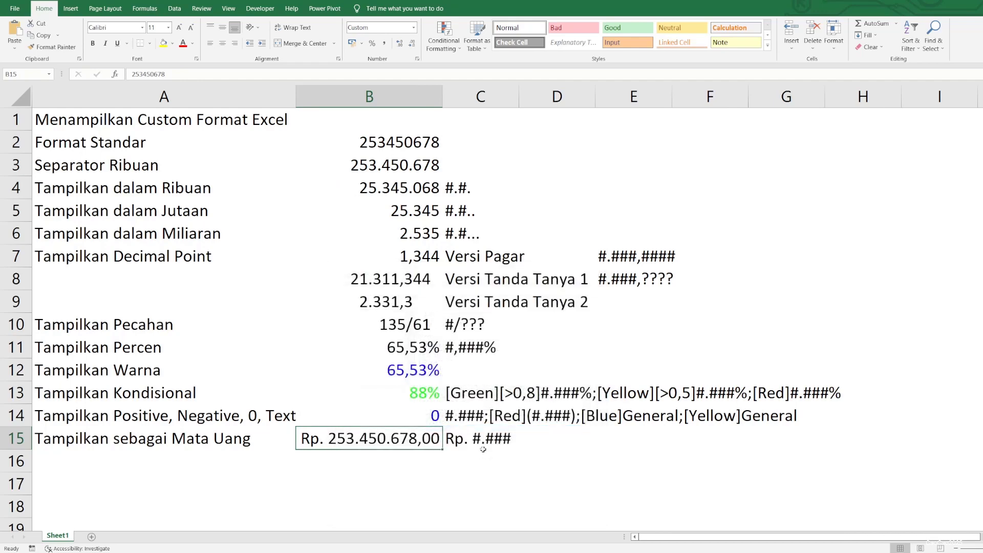
{"action": "left_click", "coordinate": [481, 444]}
{"action": "key", "text": "F2"}
{"action": "key", "text": "ctrl+a"}
{"action": "key", "text": "ctrl+v"}
{"action": "key", "text": "Return"}
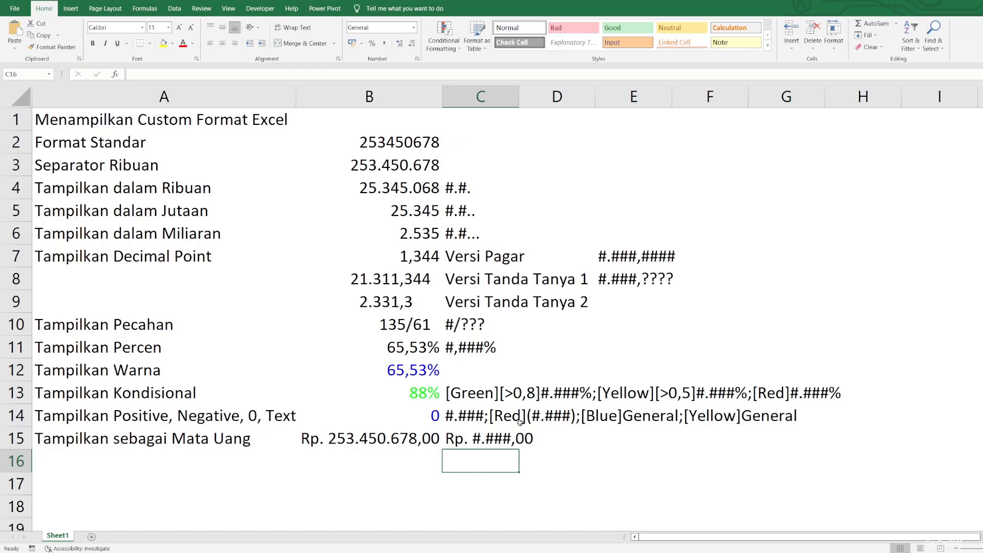
- Autofit column A's width to its longest label
{"action": "scroll", "coordinate": [490, 359], "scroll_direction": "down", "scroll_amount": 1}
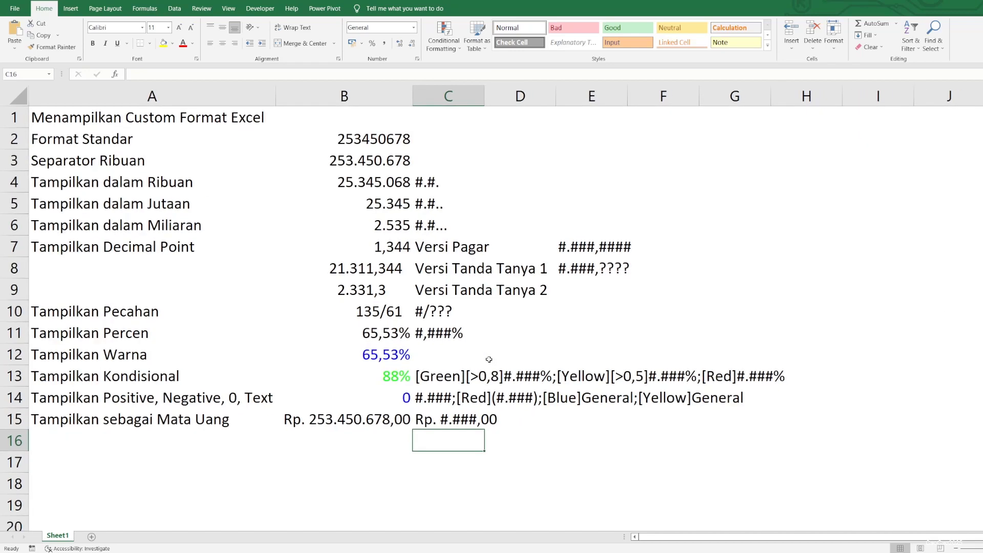
{"action": "scroll", "coordinate": [490, 360], "scroll_direction": "down", "scroll_amount": 1}
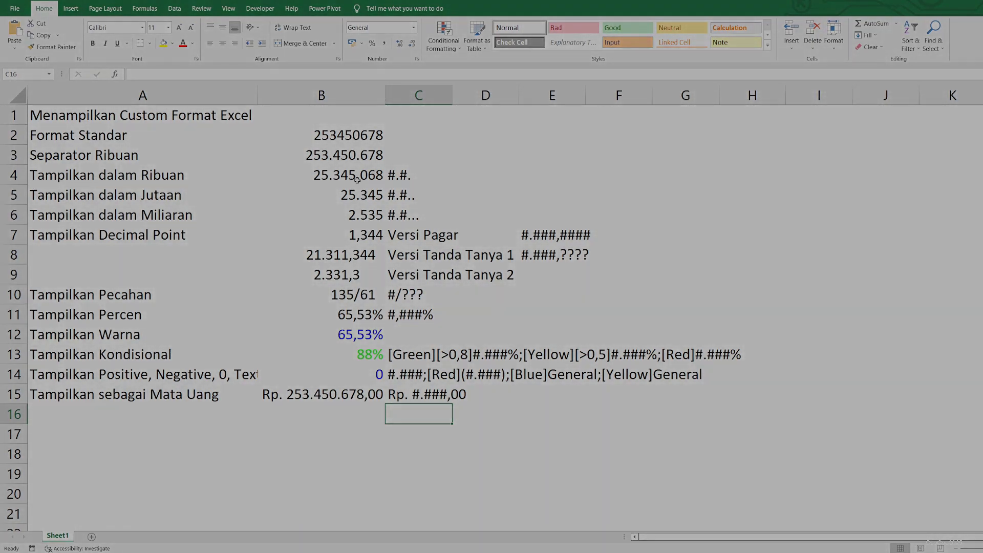
{"action": "double_click", "coordinate": [258, 95]}
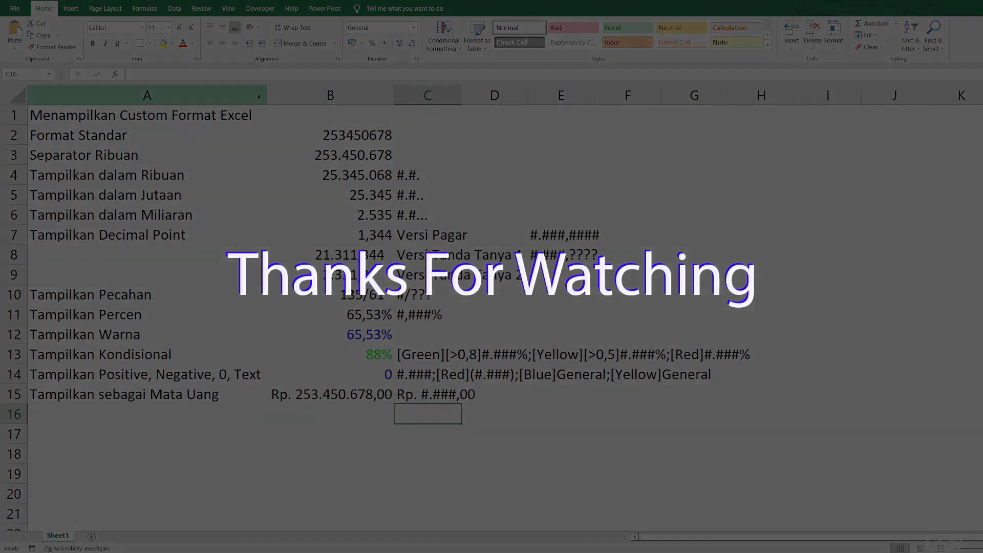